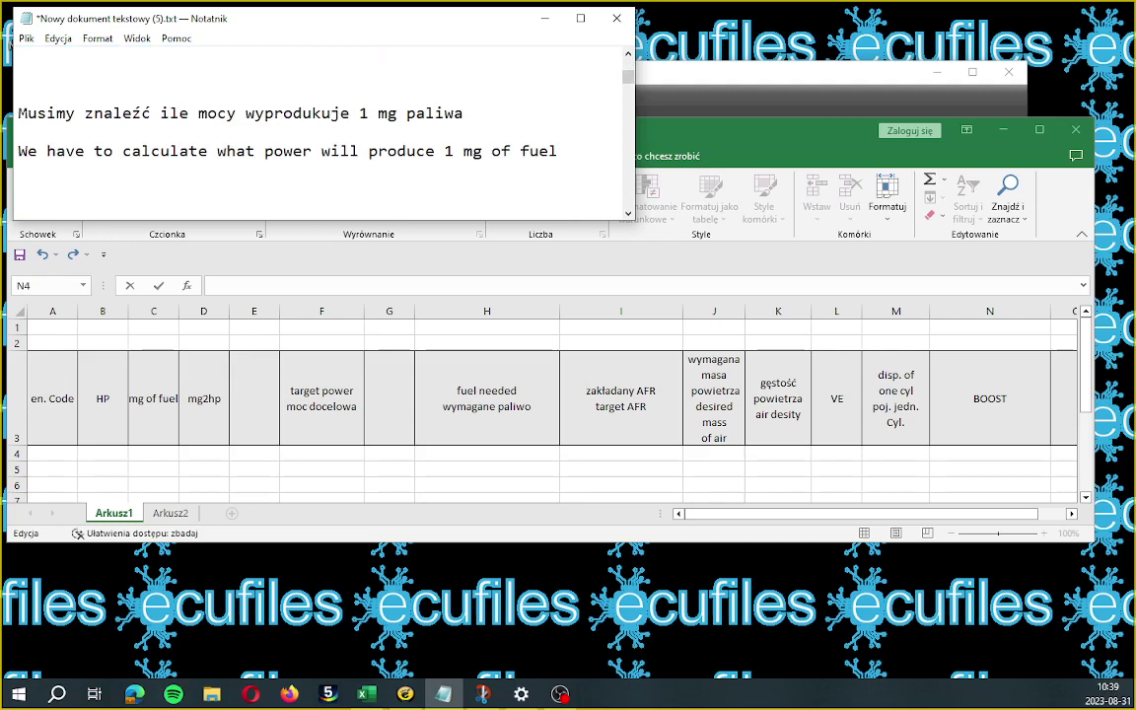
# - Read the Notepad notes on finding the power per 1 mg of fuel at 4000 RPM, highlighting each passage
pyautogui.moveTo(18, 114); pyautogui.dragTo(558, 151)
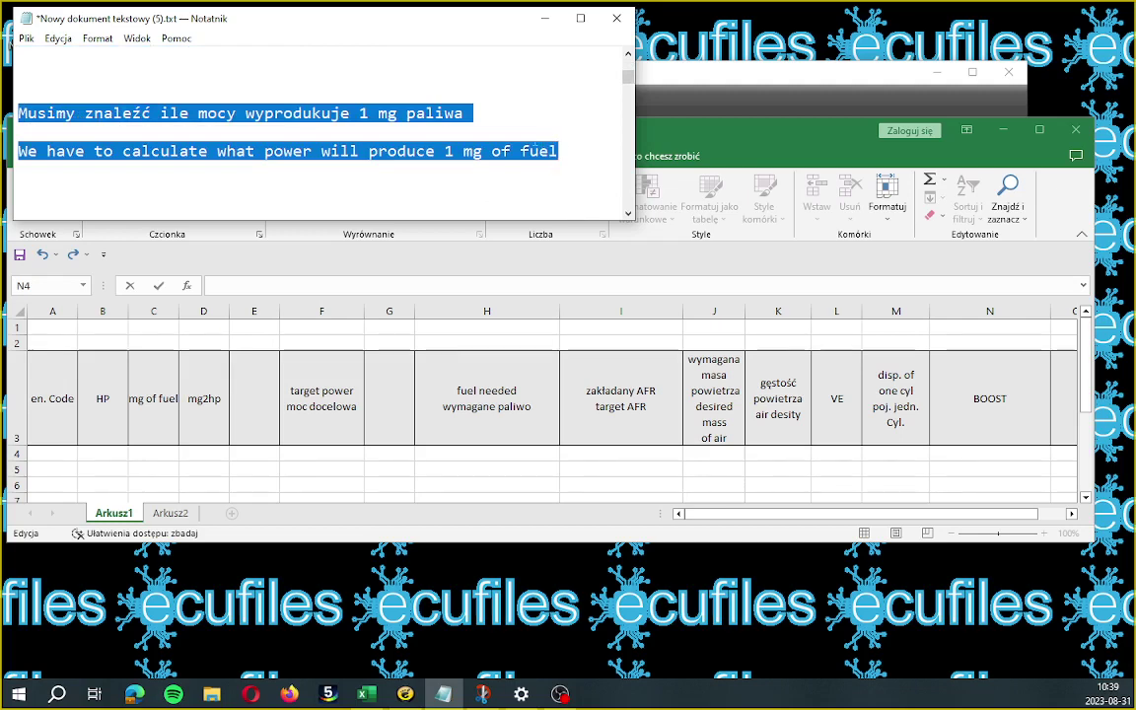
pyautogui.scroll(-5, 316, 128)
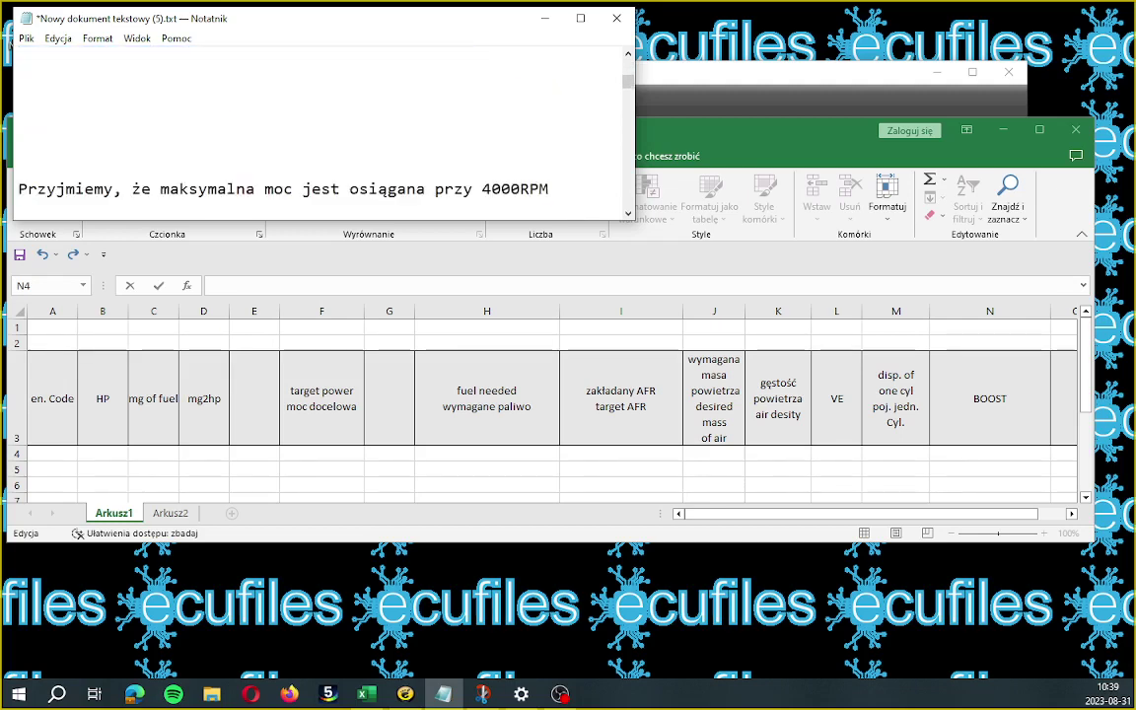
pyautogui.scroll(-1, 316, 128)
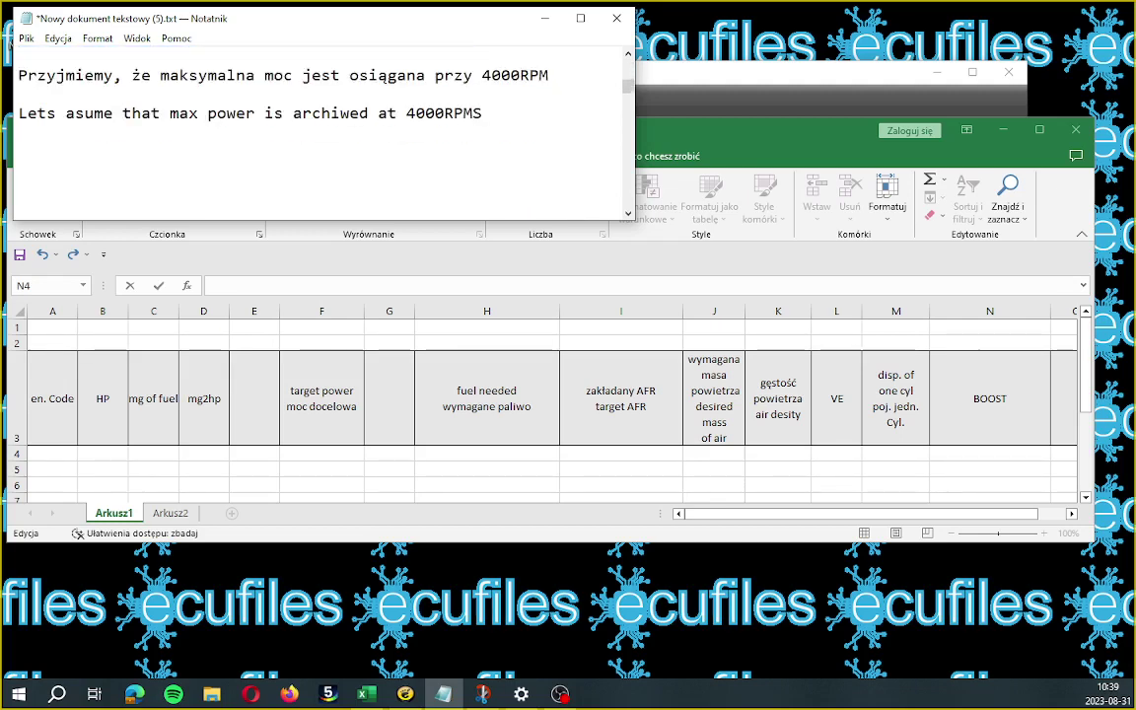
pyautogui.scroll(1, 240, 102)
pyautogui.moveTo(18, 131)
pyautogui.mouseDown()
pyautogui.moveTo(44, 131)
pyautogui.moveTo(18, 146)
pyautogui.mouseUp()
pyautogui.moveTo(89, 136); pyautogui.dragTo(483, 170)
pyautogui.scroll(-3, 320, 133)
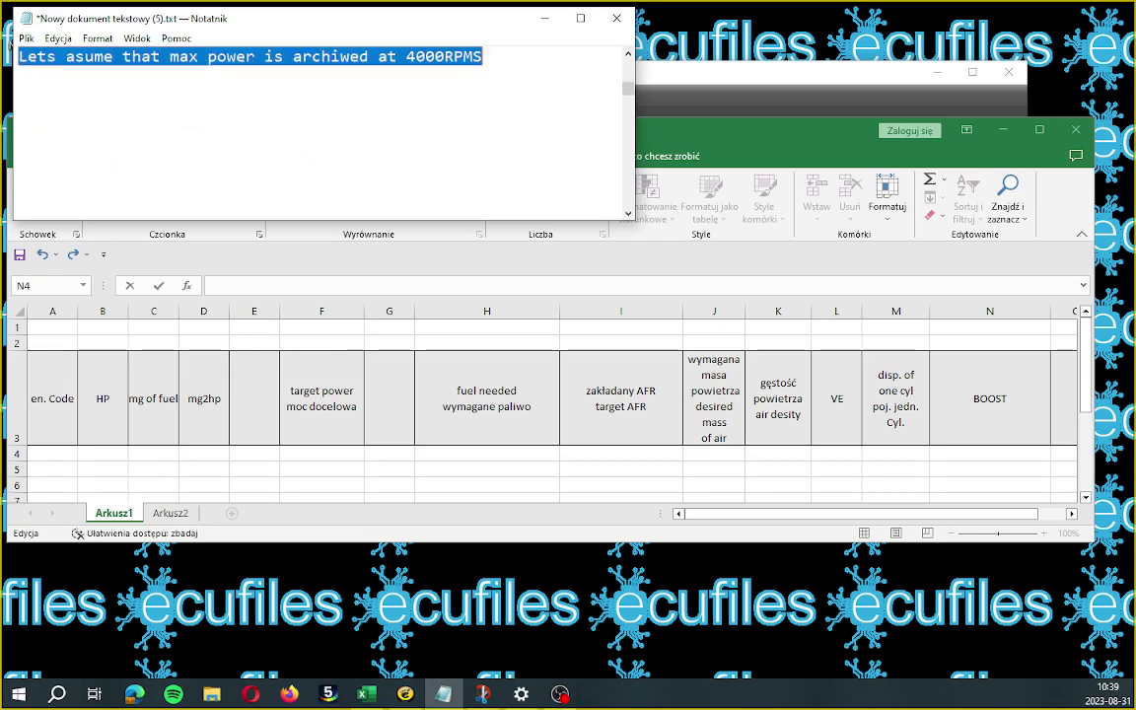
pyautogui.scroll(-1, 256, 77)
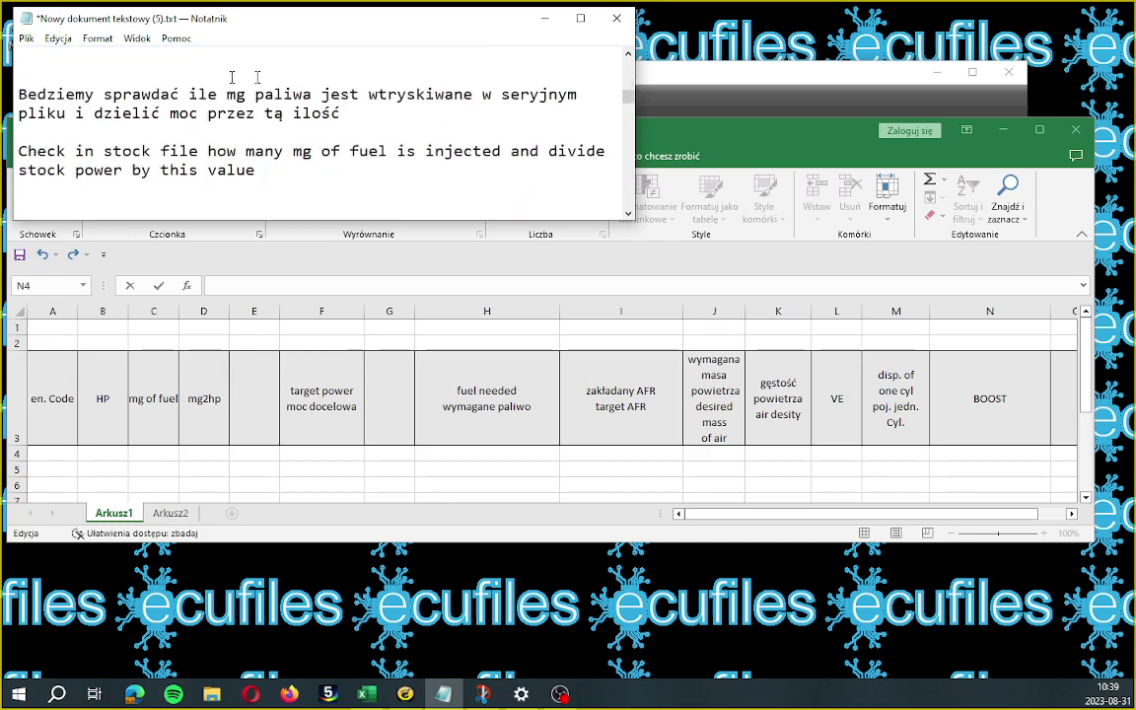
pyautogui.moveTo(18, 95); pyautogui.dragTo(18, 130)
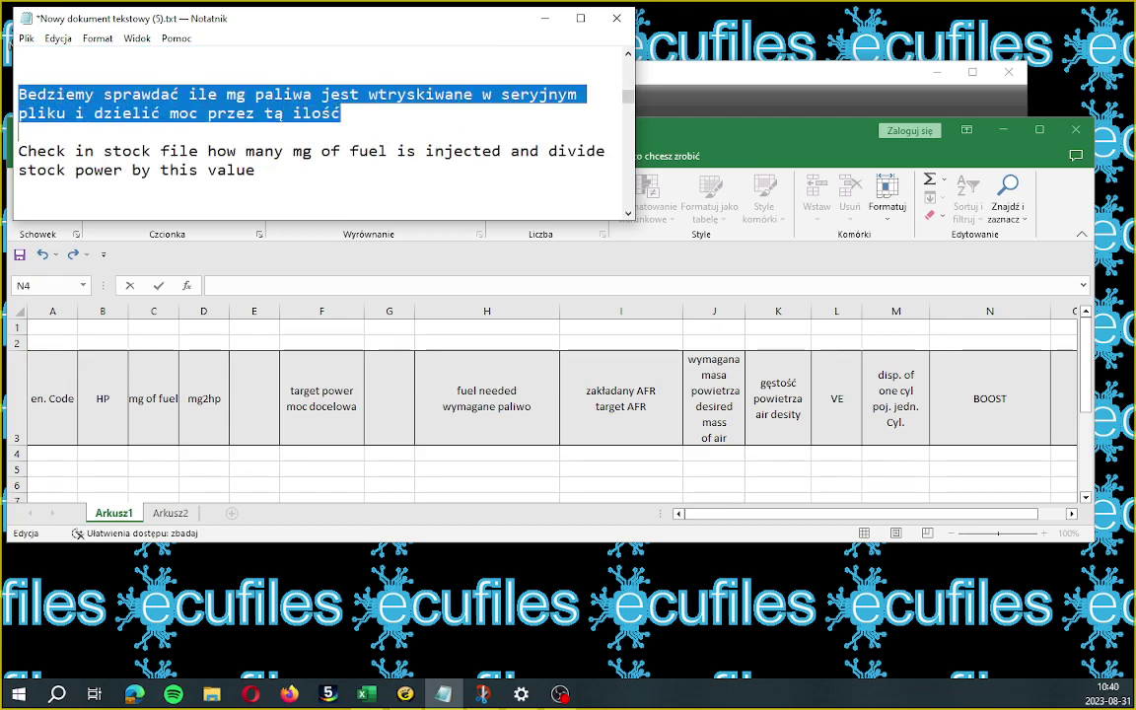
pyautogui.moveTo(18, 131); pyautogui.dragTo(248, 171)
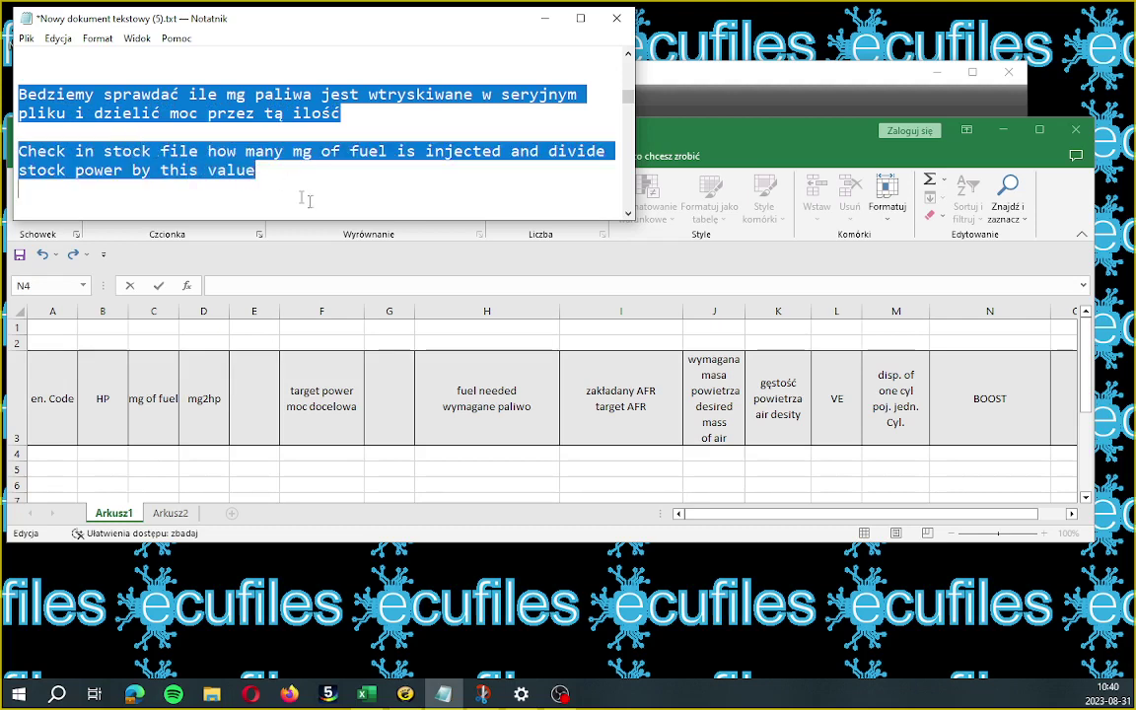
# - Look up the engine type in VAGEDCSuite's firmware information and enter ASZ as the engine code in cell A4 of the Excel sheet
pyautogui.click(787, 76)
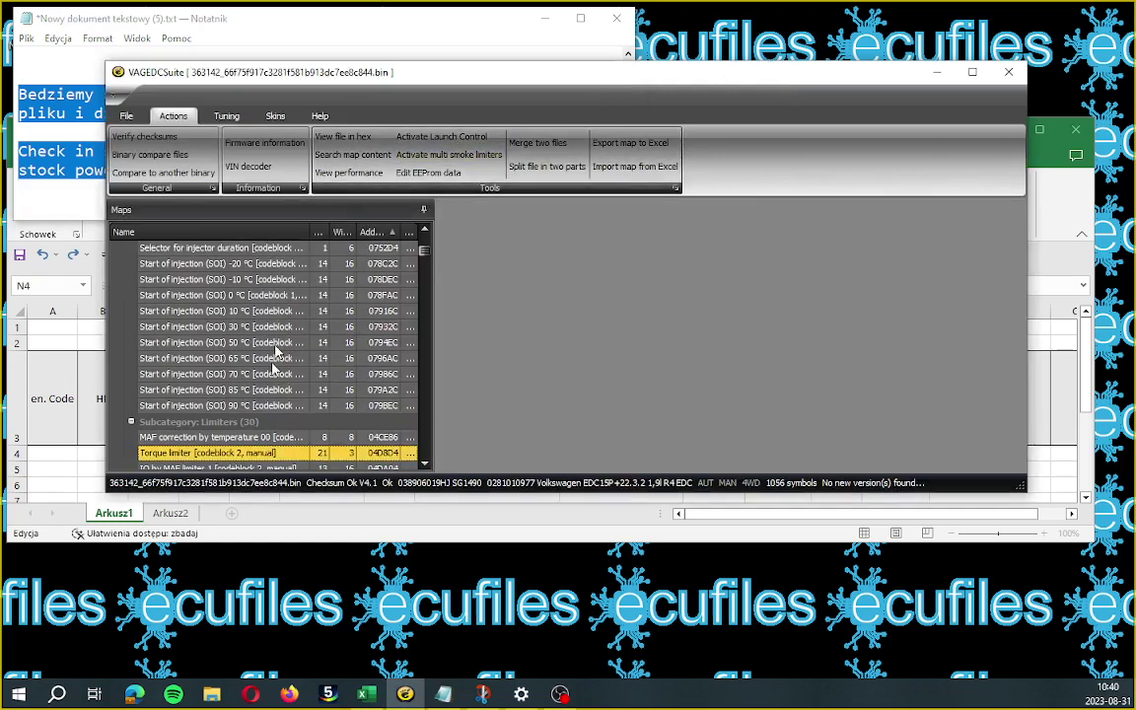
pyautogui.click(348, 173)
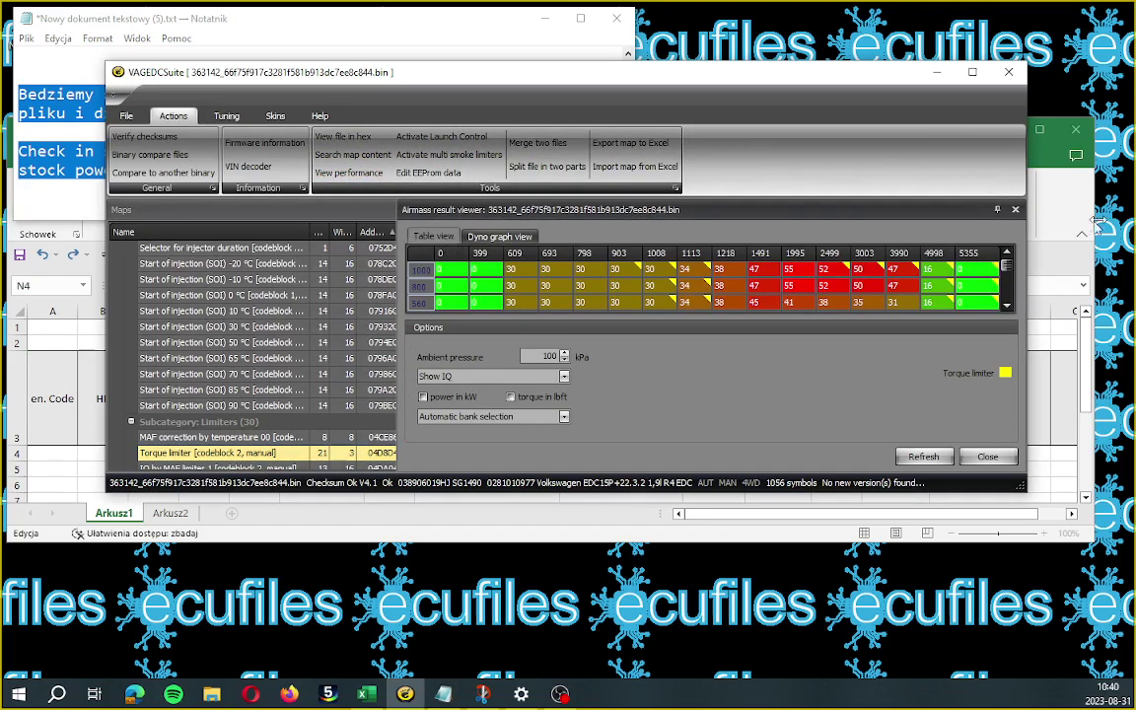
pyautogui.press('Escape')
pyautogui.click(234, 146)
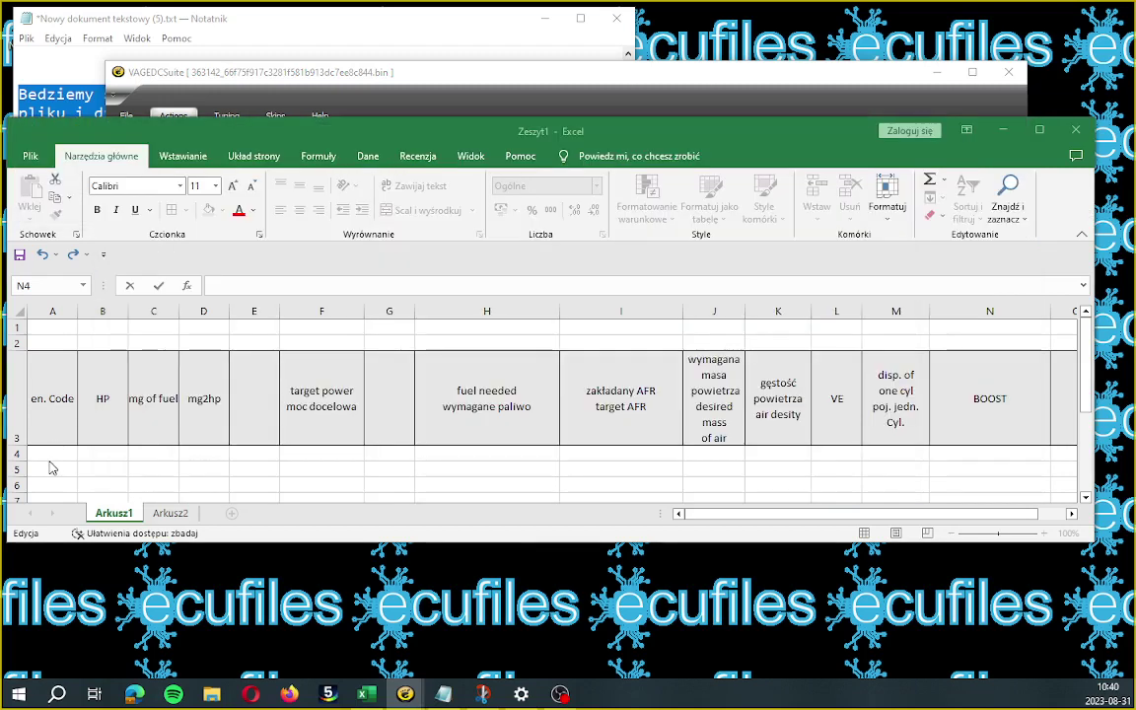
pyautogui.click(50, 422)
pyautogui.click(49, 456)
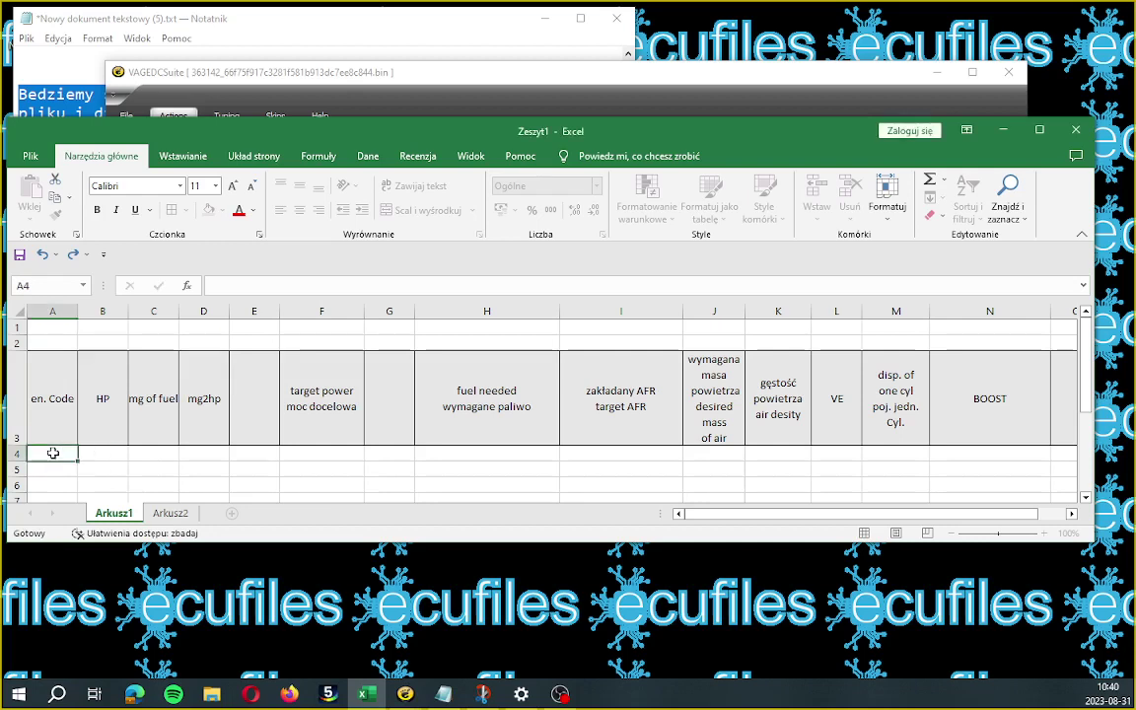
pyautogui.write('ASZ')
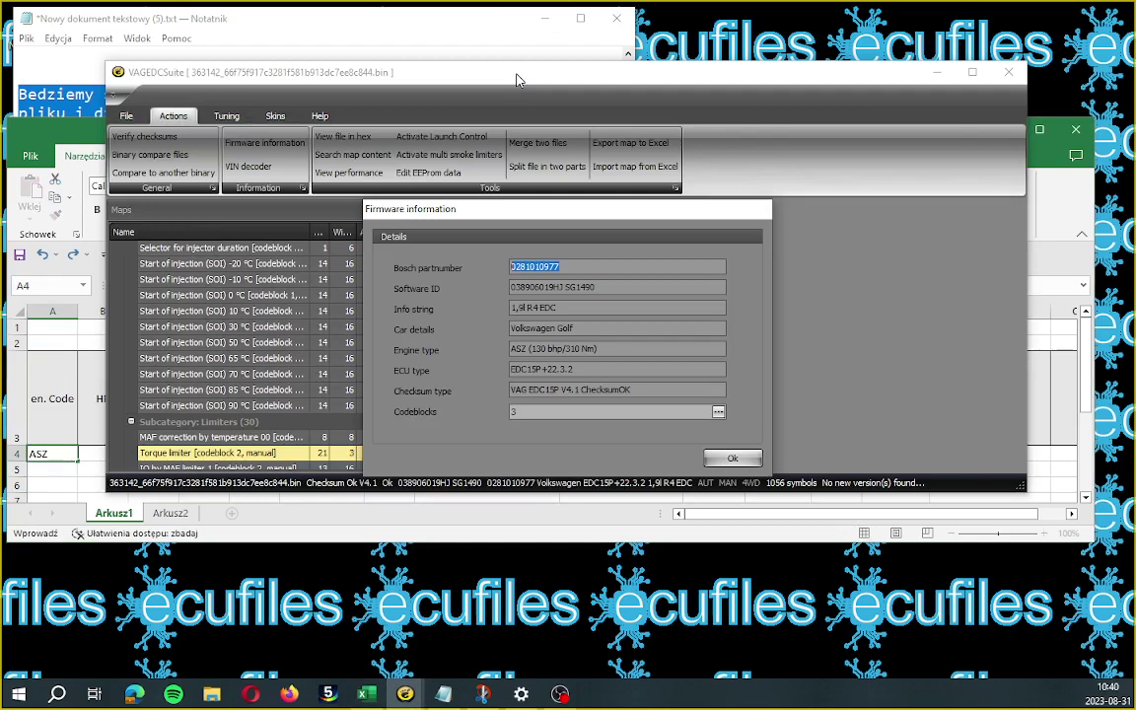
# - Recheck the engine's rated power in the VAGEDCSuite firmware information and enter 130 as HP in cell B4 in Excel
pyautogui.click(465, 67)
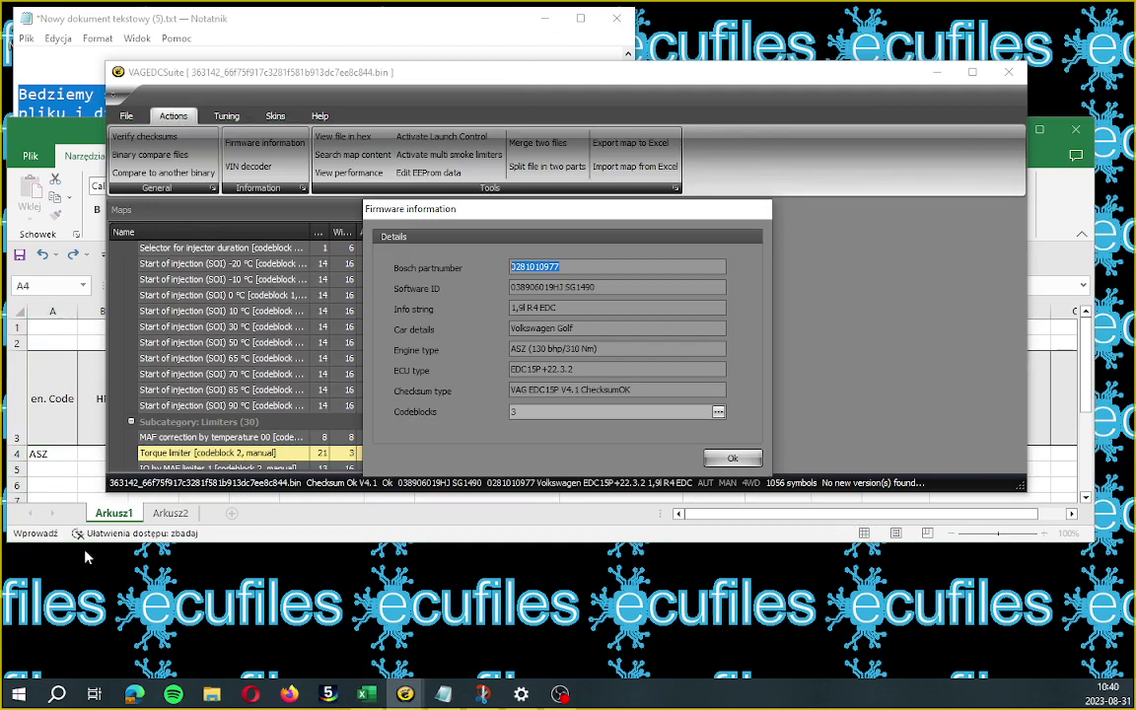
pyautogui.click(84, 417)
pyautogui.click(89, 454)
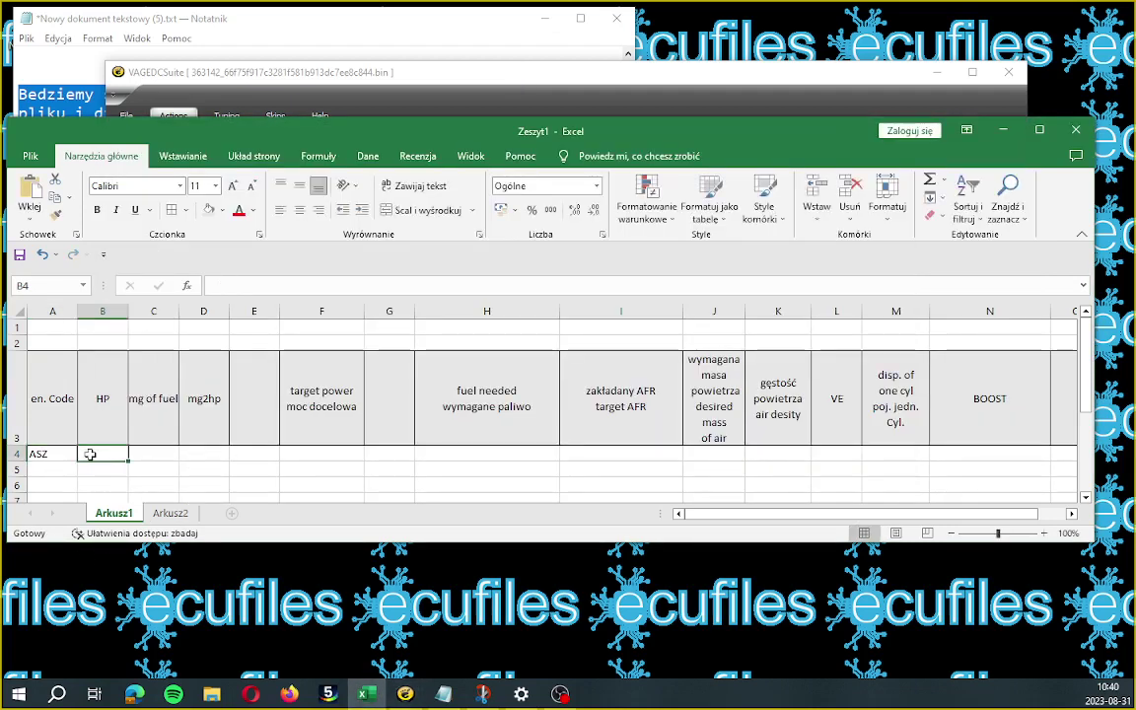
pyautogui.write('130')
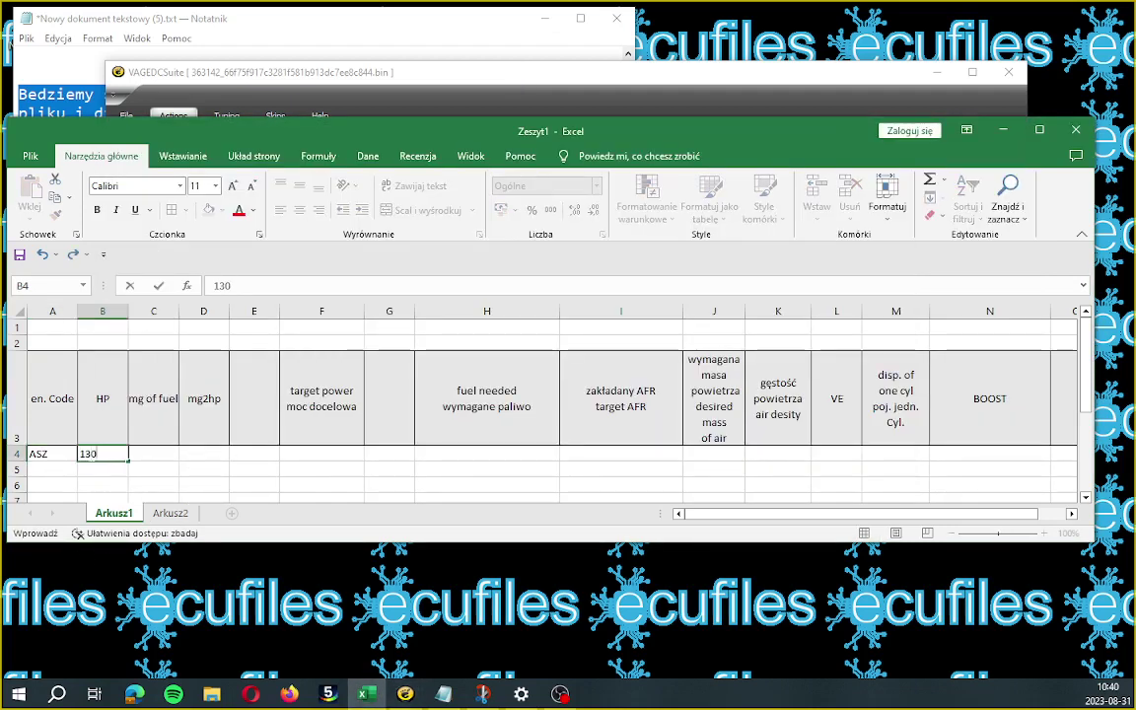
pyautogui.press('Tab')
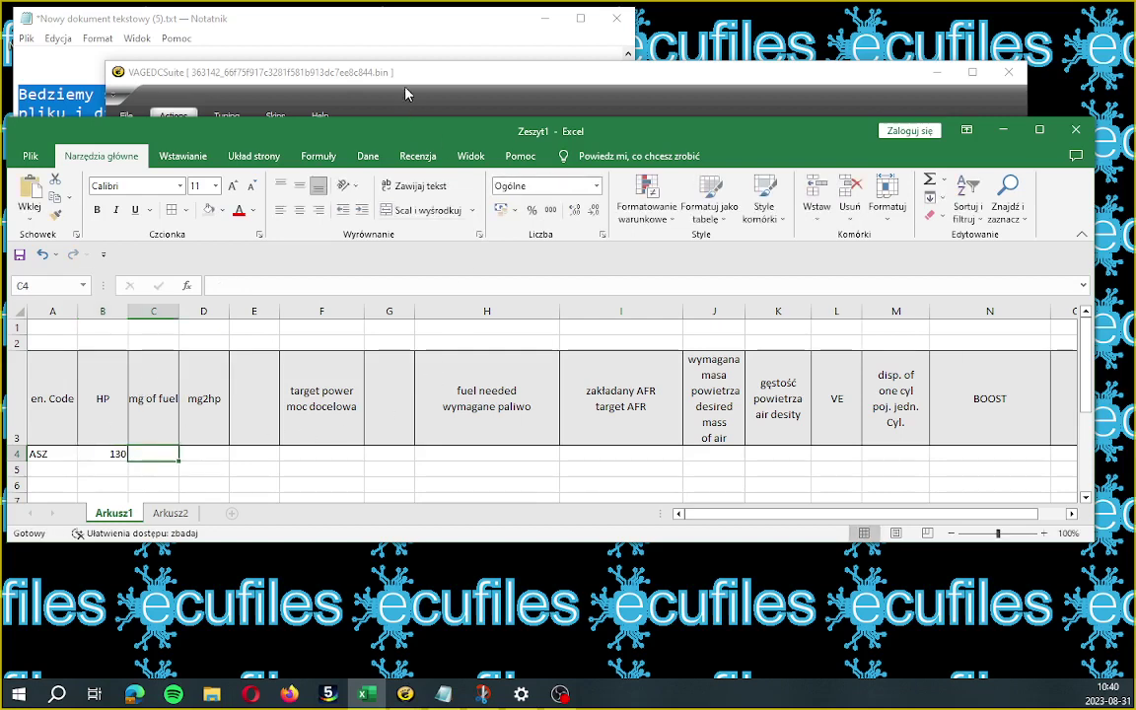
# - Check the codeblock 2 torque limiter map at 4000 rpm in VAGEDCSuite and enter 47 as mg of fuel in Excel cell C4
pyautogui.click(406, 94)
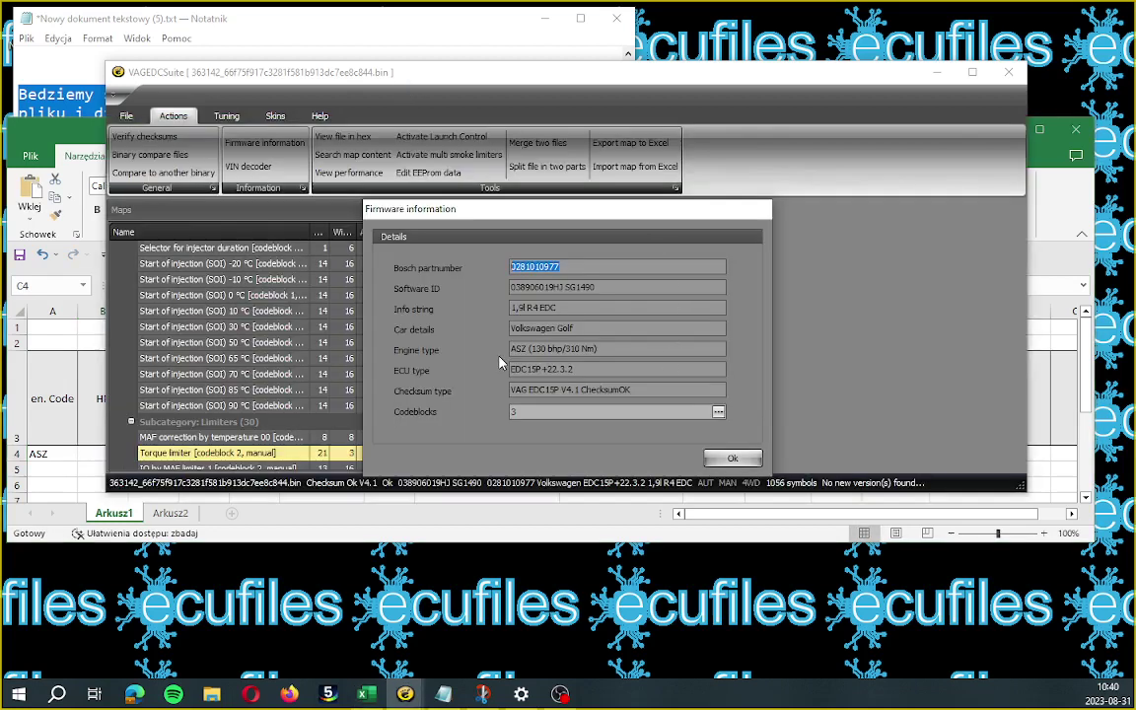
pyautogui.click(730, 458)
pyautogui.doubleClick(190, 456)
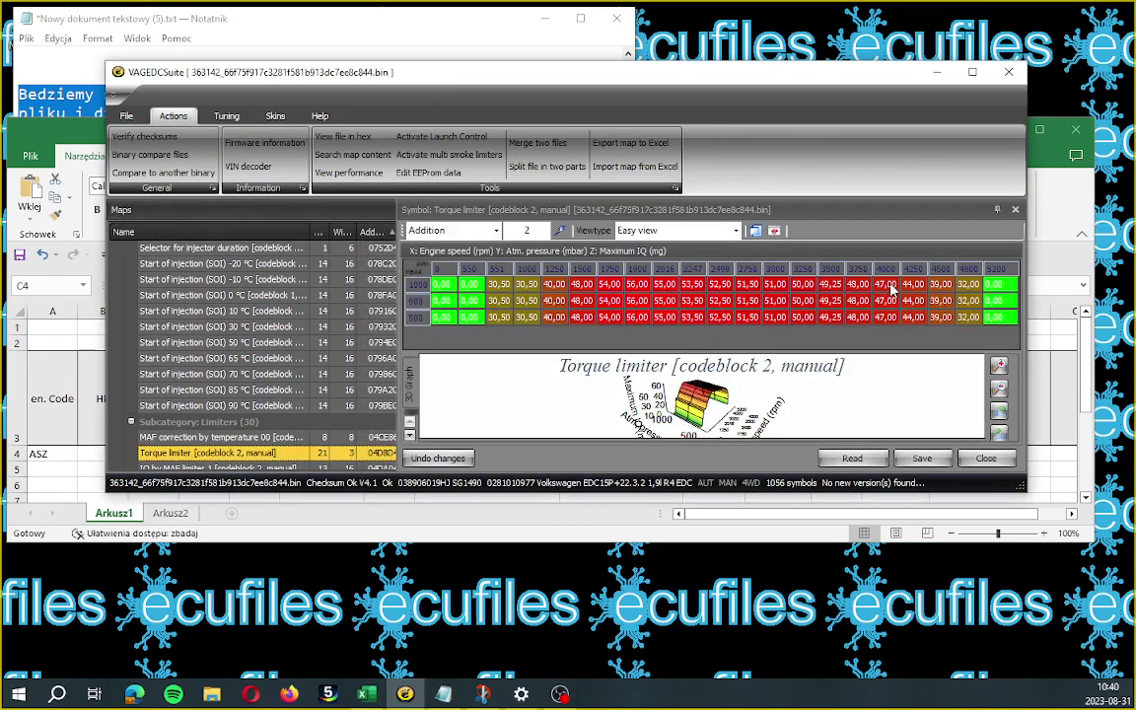
pyautogui.click(887, 284)
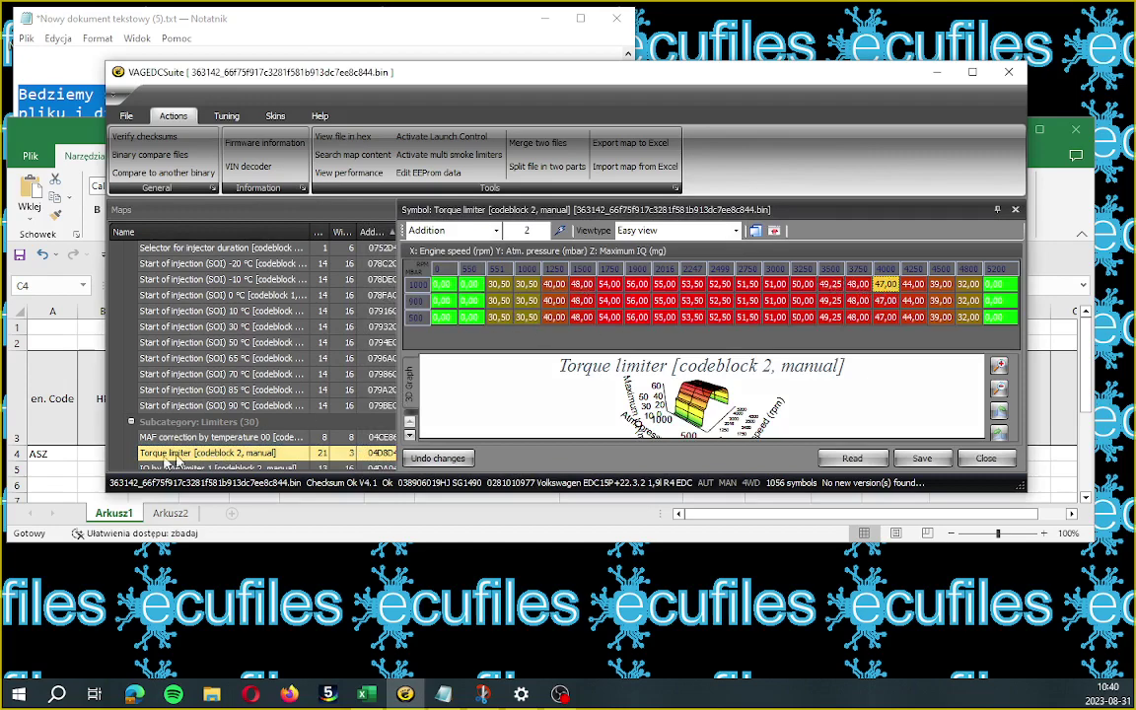
pyautogui.click(80, 421)
pyautogui.click(164, 459)
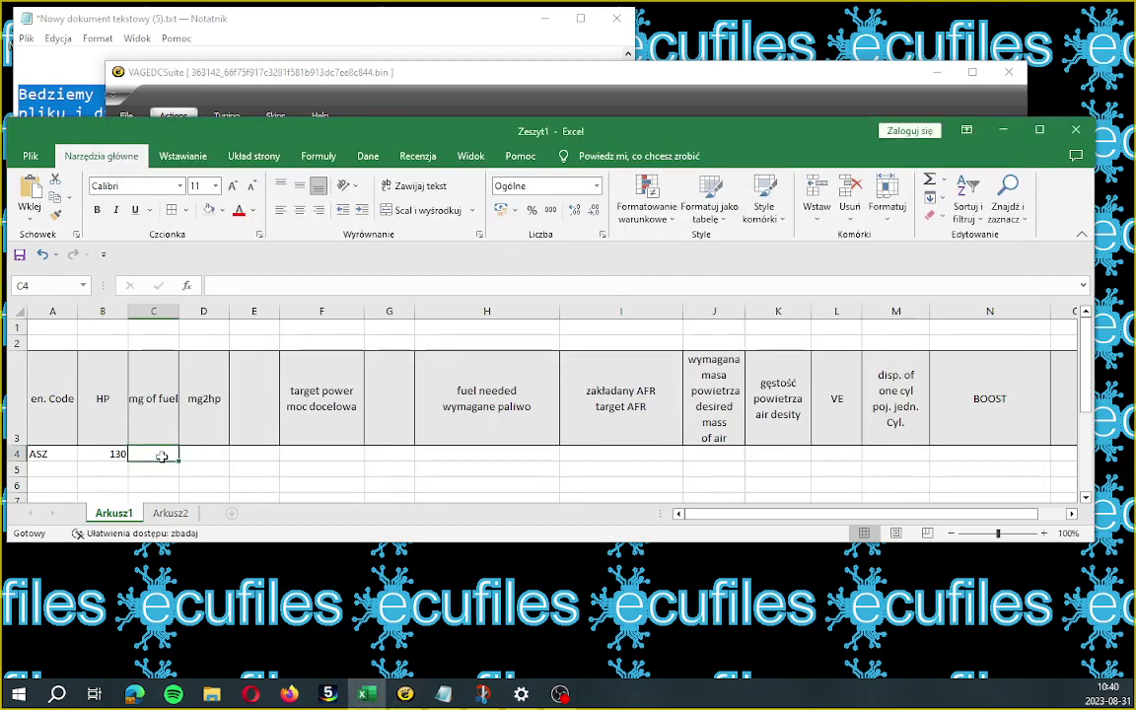
pyautogui.write('47')
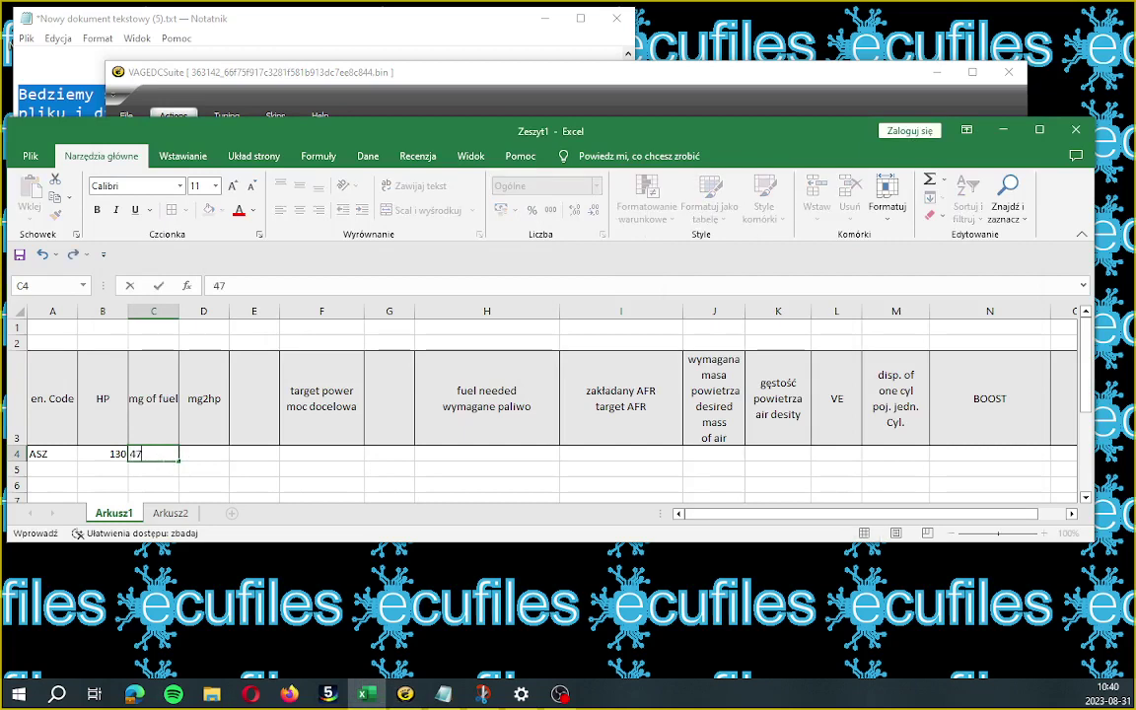
# - Calculate the mg2hp value for the ASZ engine in cell D4 with the formula =B4/C4
pyautogui.click(212, 457)
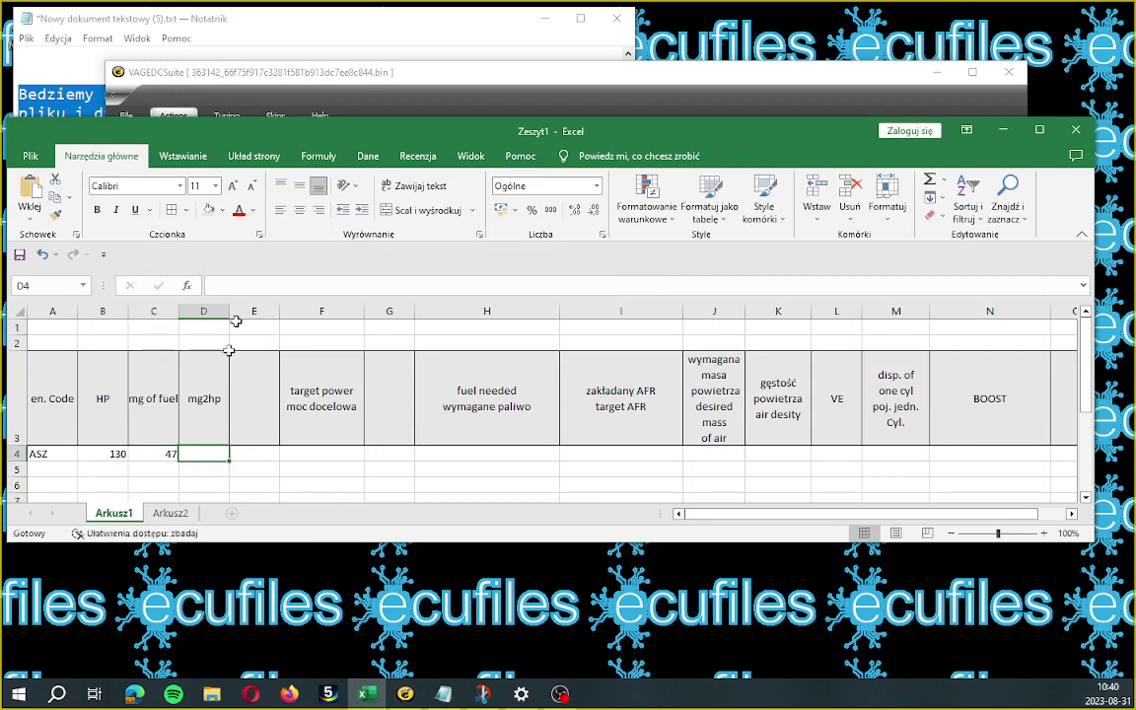
pyautogui.click(214, 285)
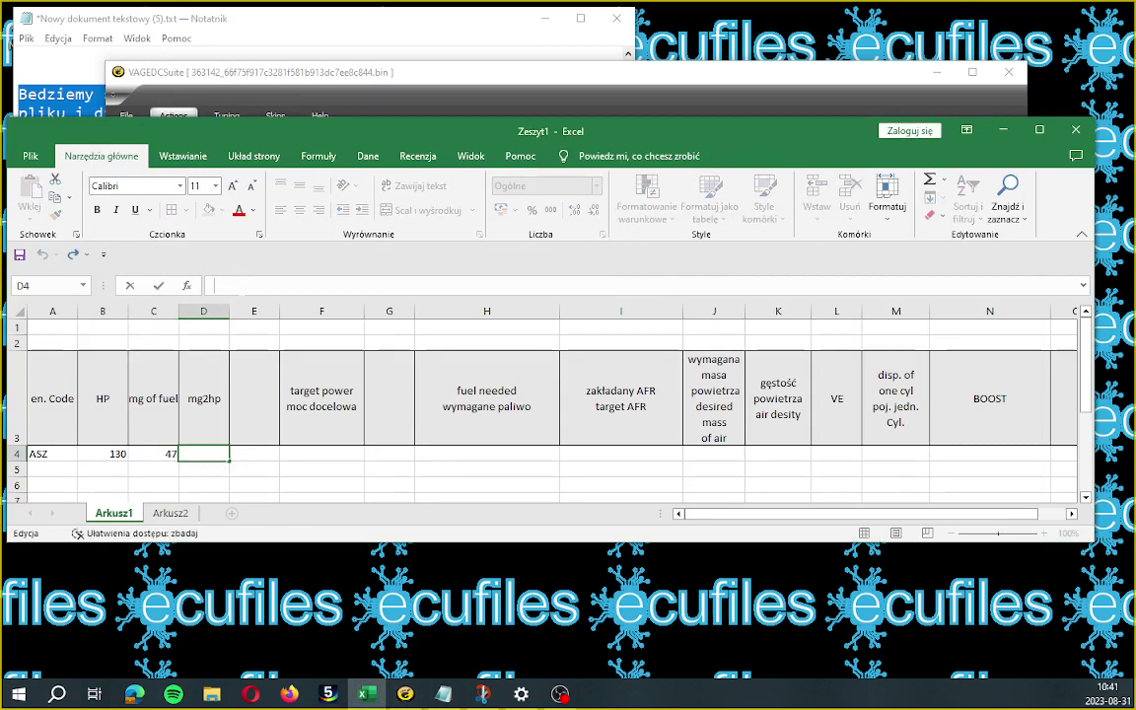
pyautogui.write('+')
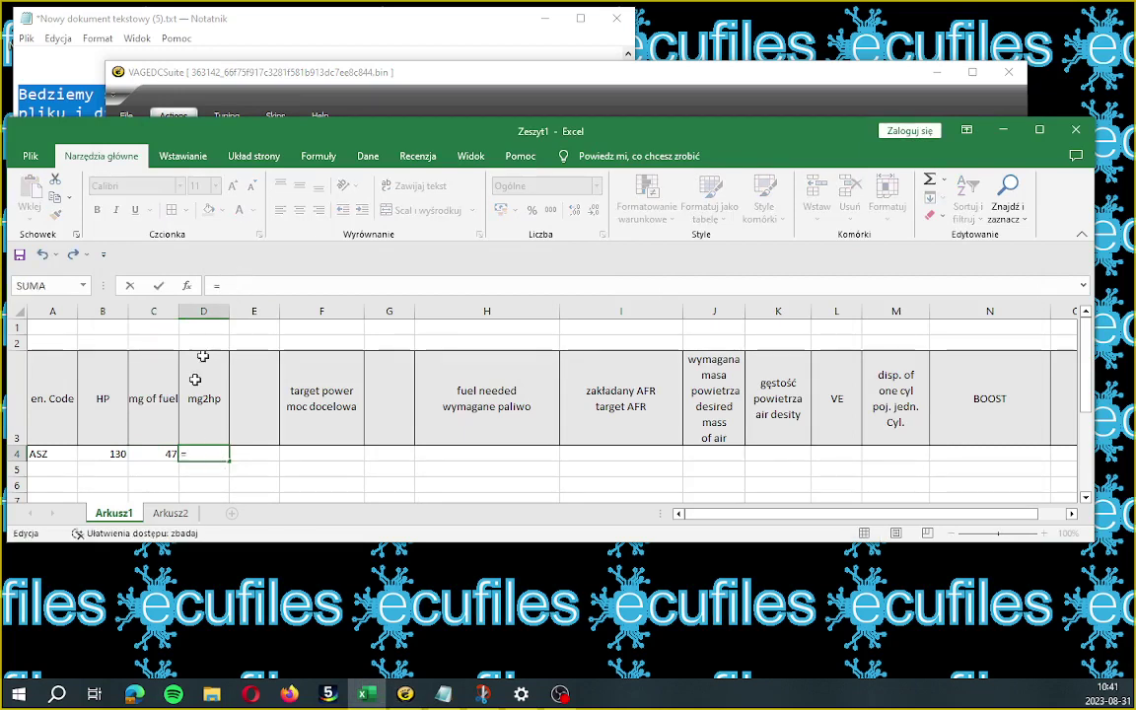
pyautogui.click(114, 454)
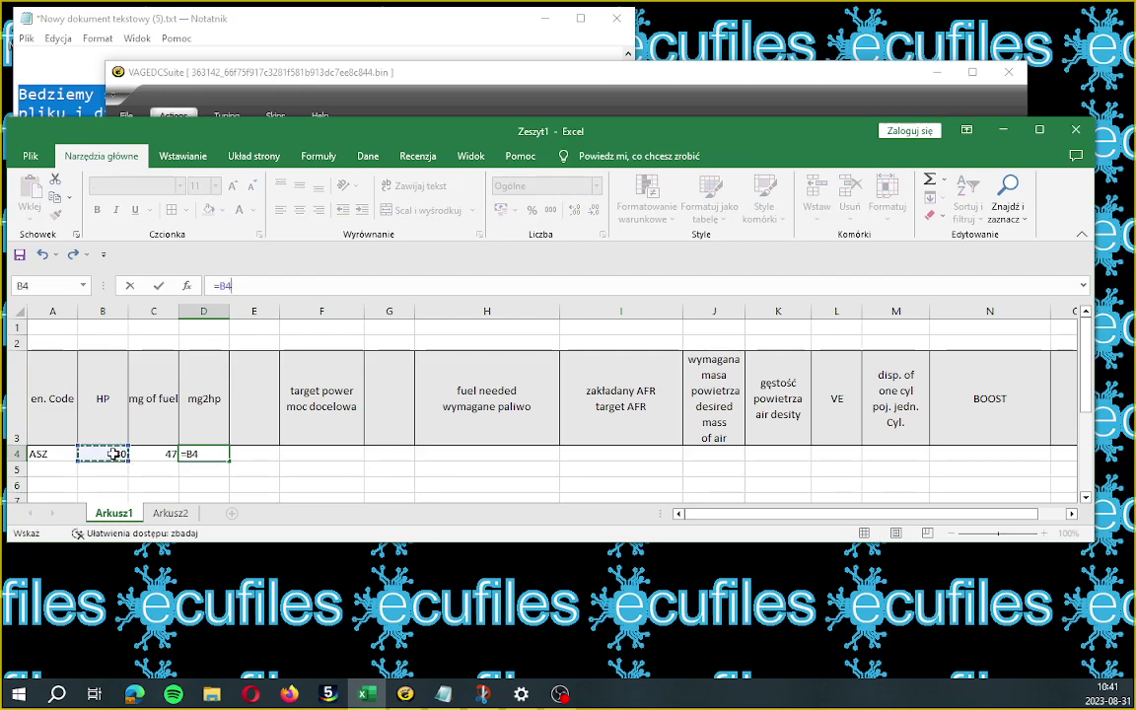
pyautogui.write('/')
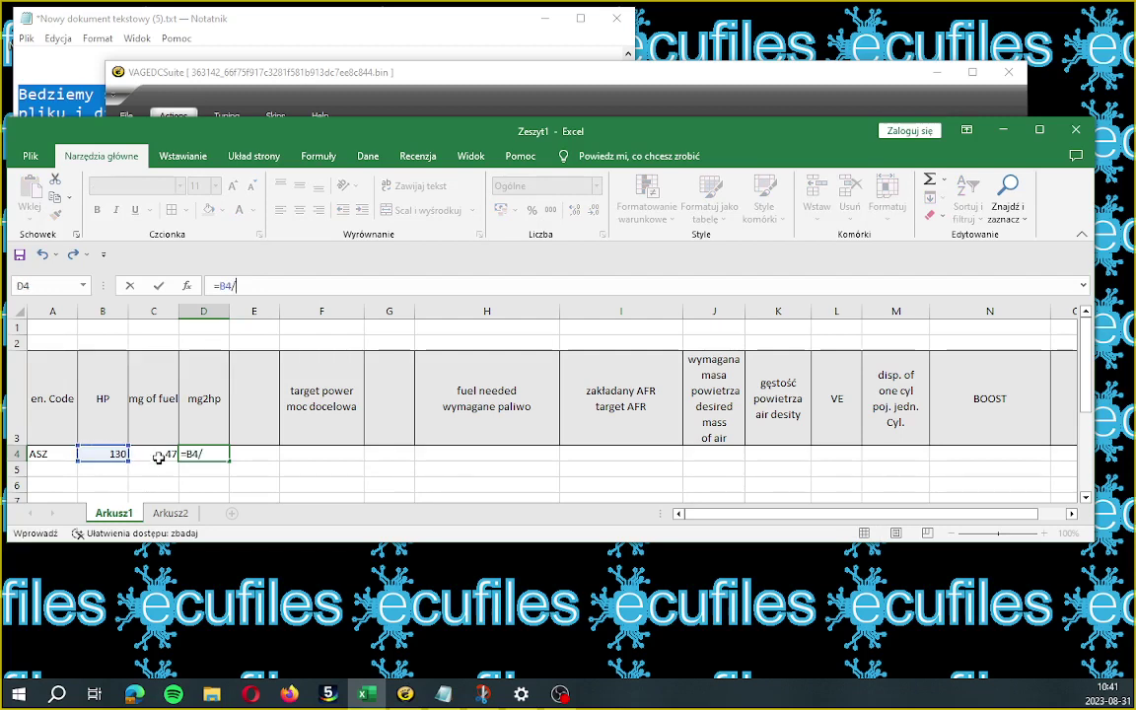
pyautogui.click(158, 454)
pyautogui.press('Tab')
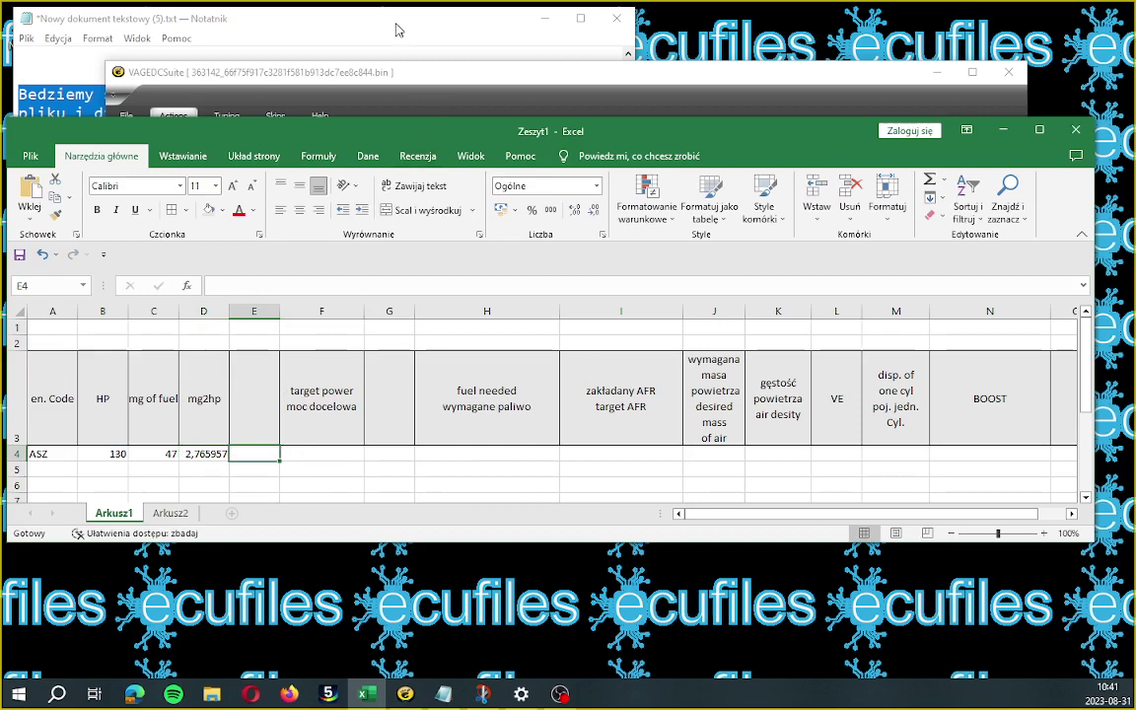
pyautogui.click(223, 454)
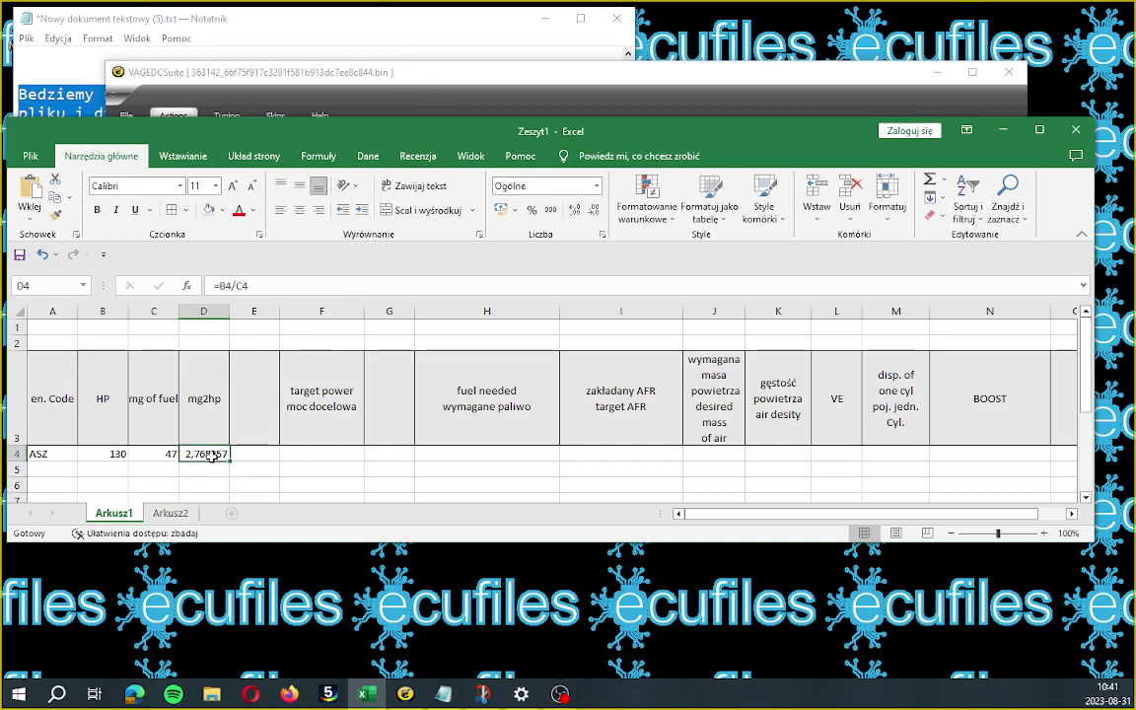
# - Read the Notepad passage on taking the average value from more engines and highlight it
pyautogui.click(304, 25)
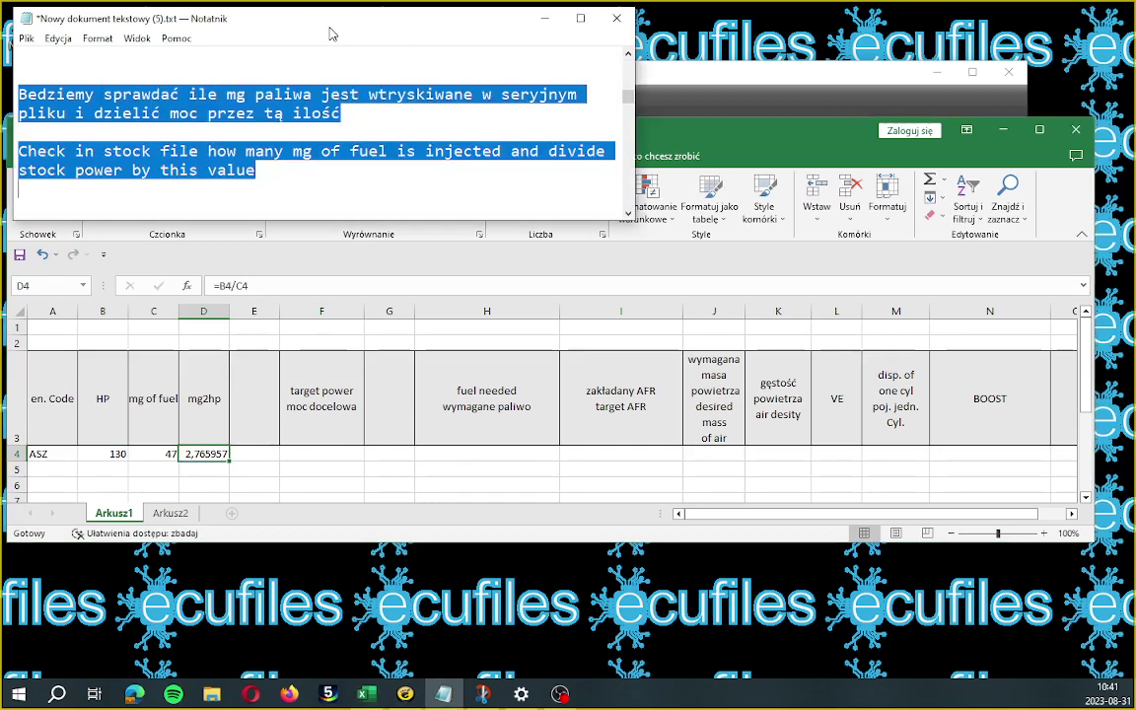
pyautogui.scroll(-4, 424, 155)
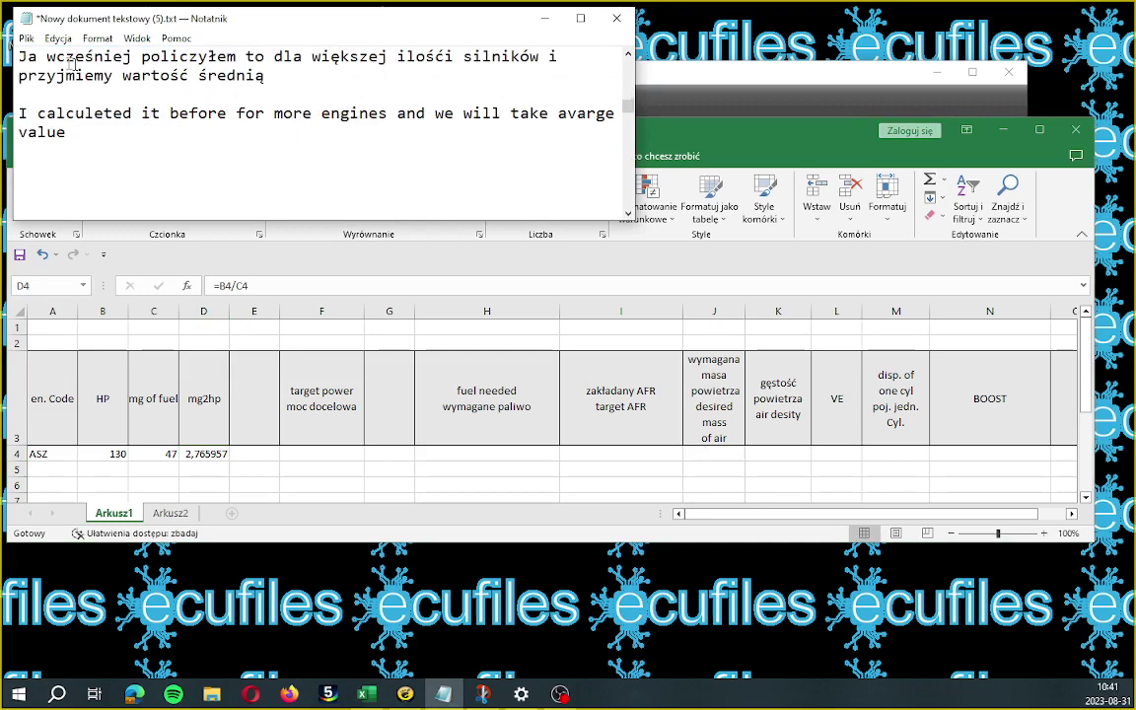
pyautogui.moveTo(30, 56); pyautogui.dragTo(68, 124)
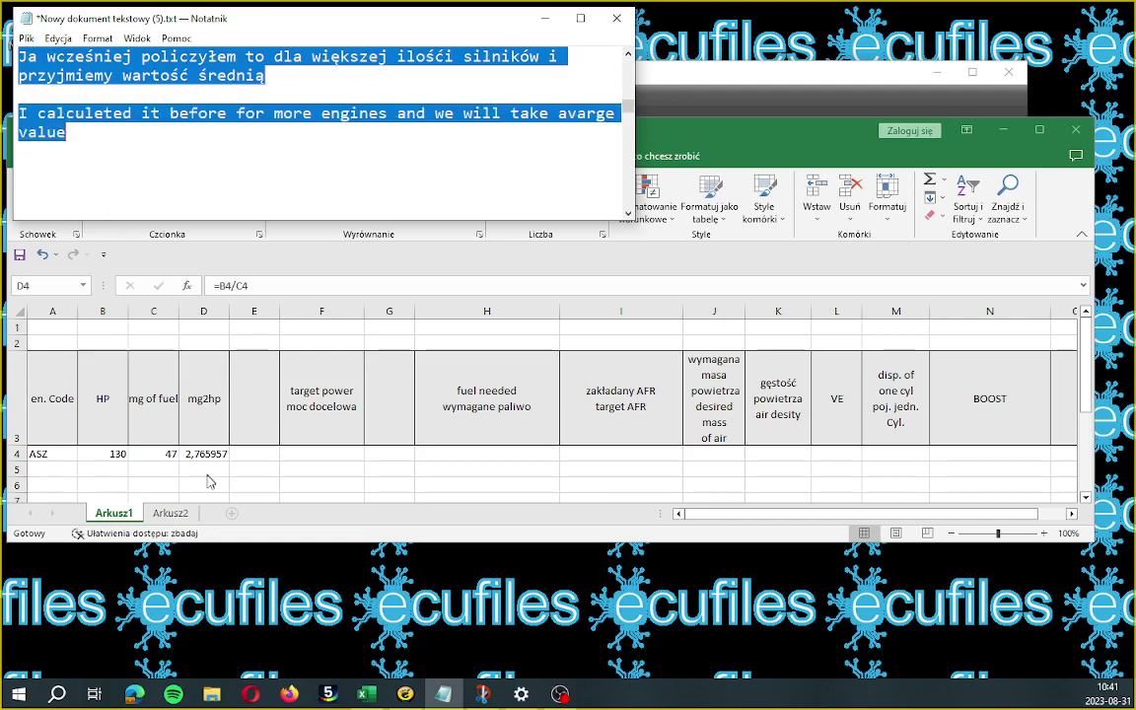
# - Copy the data rows of all the engines, cells A2:D10, on sheet Arkusz2 in Excel
pyautogui.click(181, 519)
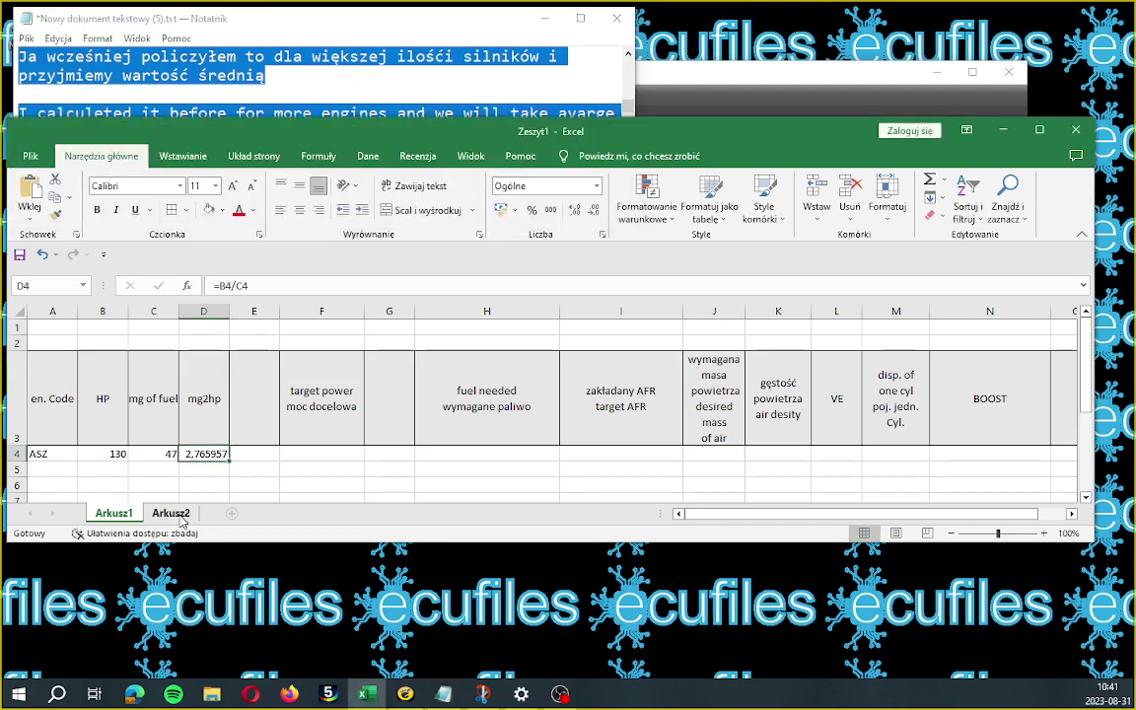
pyautogui.click(181, 518)
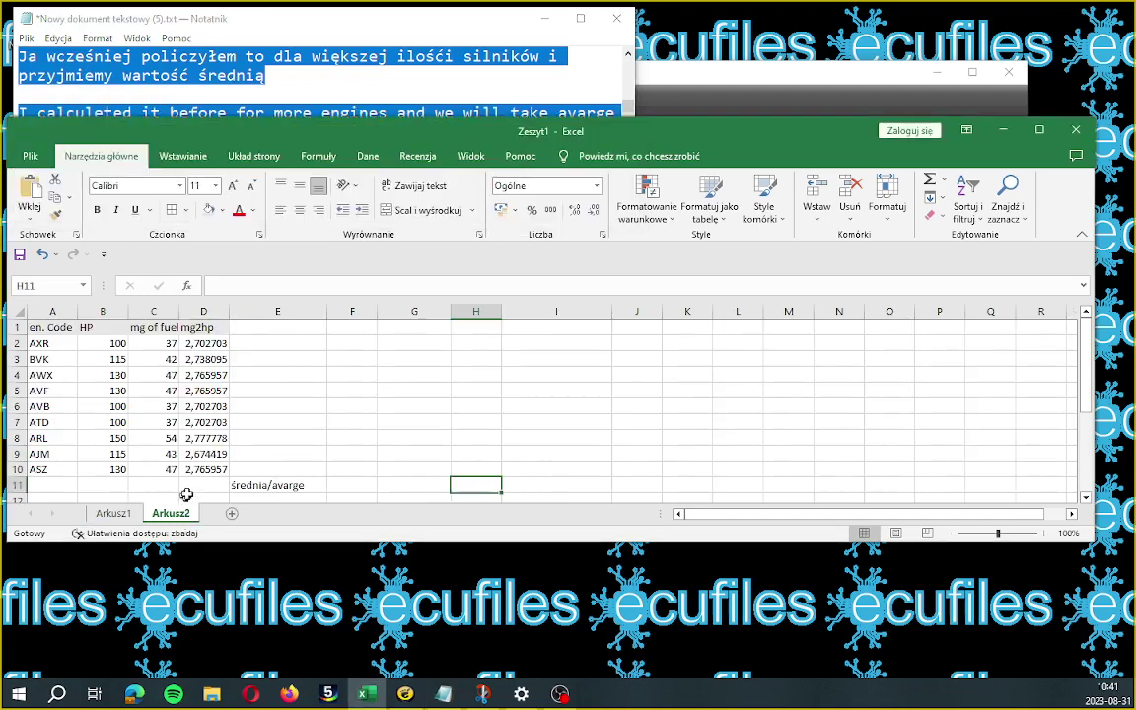
pyautogui.click(39, 343)
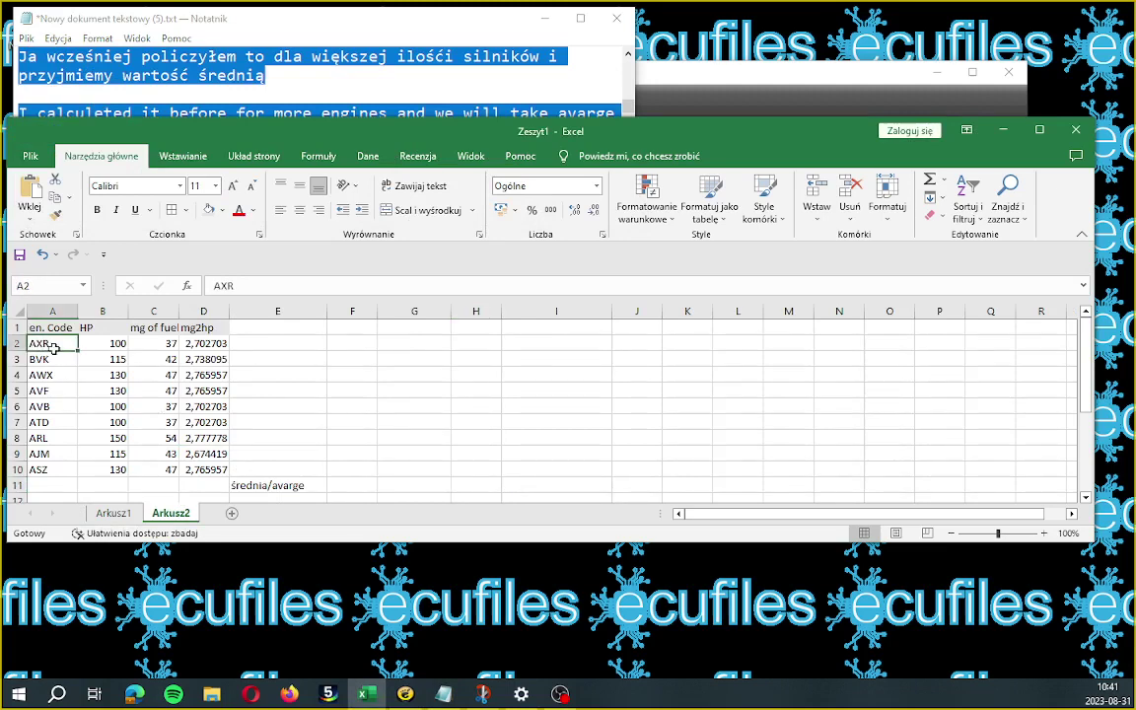
pyautogui.moveTo(54, 346); pyautogui.dragTo(202, 464)
pyautogui.rightClick(201, 426)
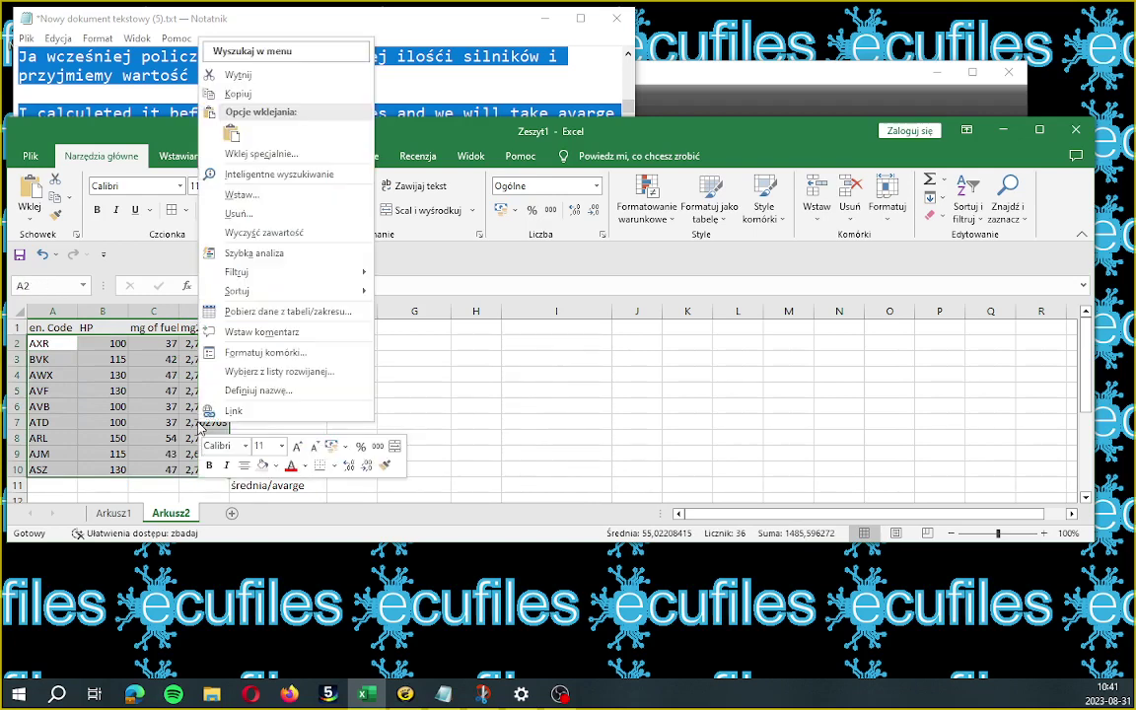
pyautogui.click(240, 95)
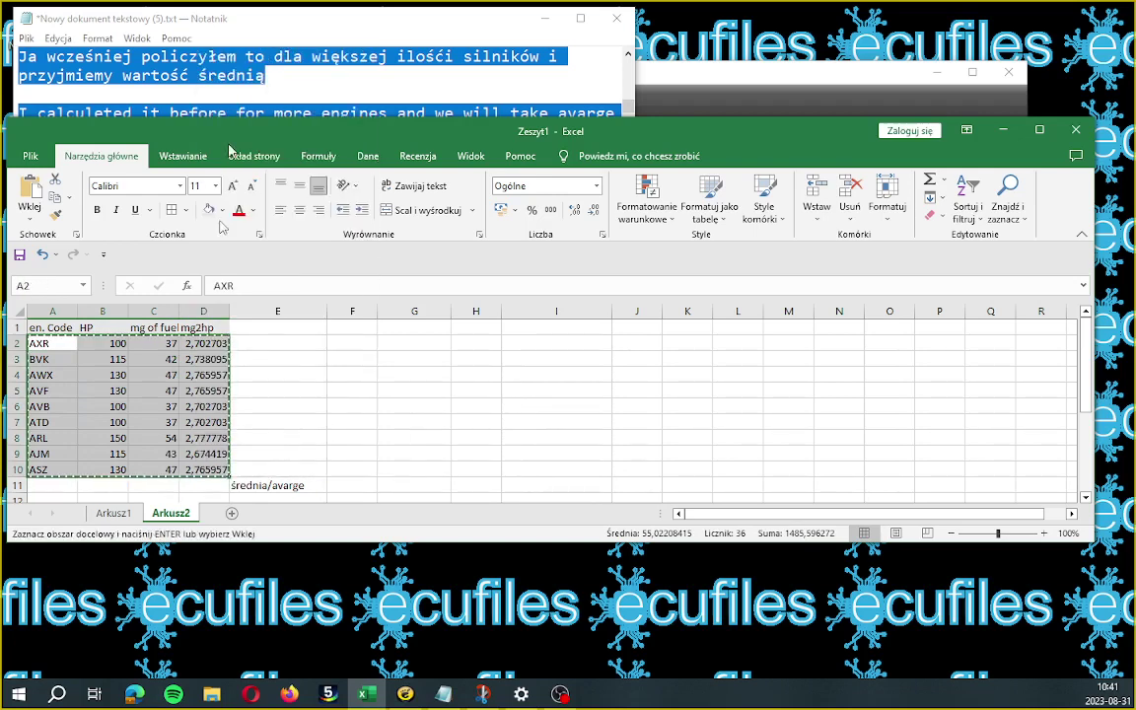
# - Paste the copied engine rows into sheet Arkusz1 starting at cell A4, replacing the single ASZ row
pyautogui.click(112, 514)
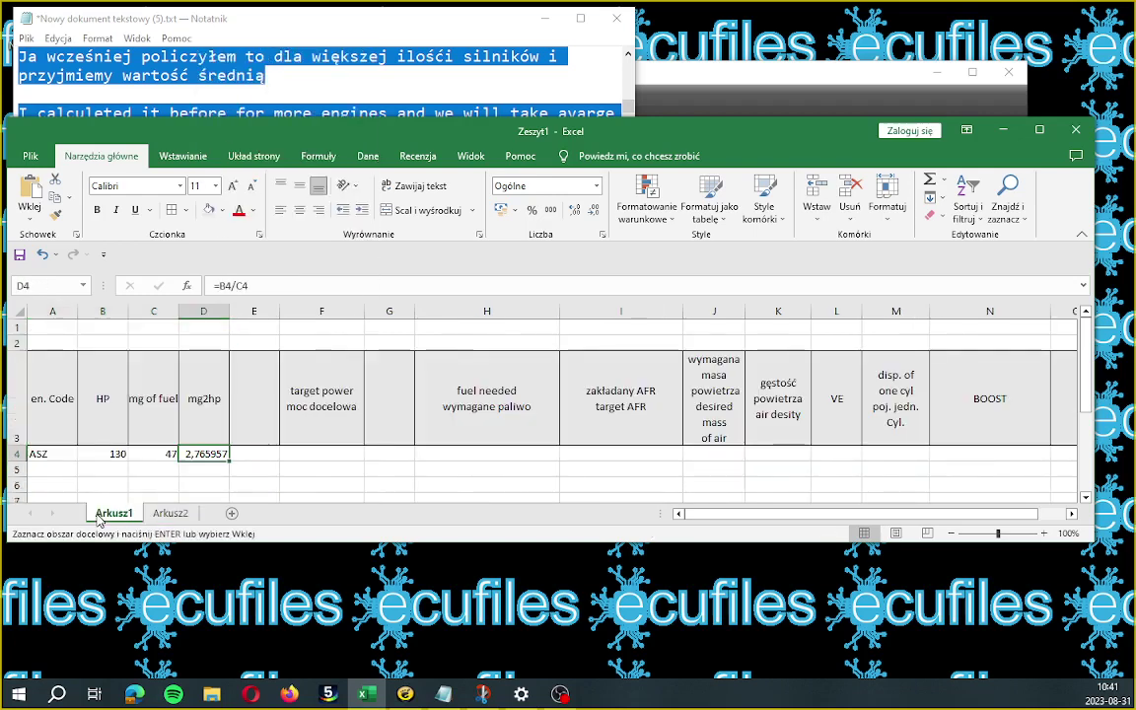
pyautogui.click(40, 454)
pyautogui.rightClick(41, 454)
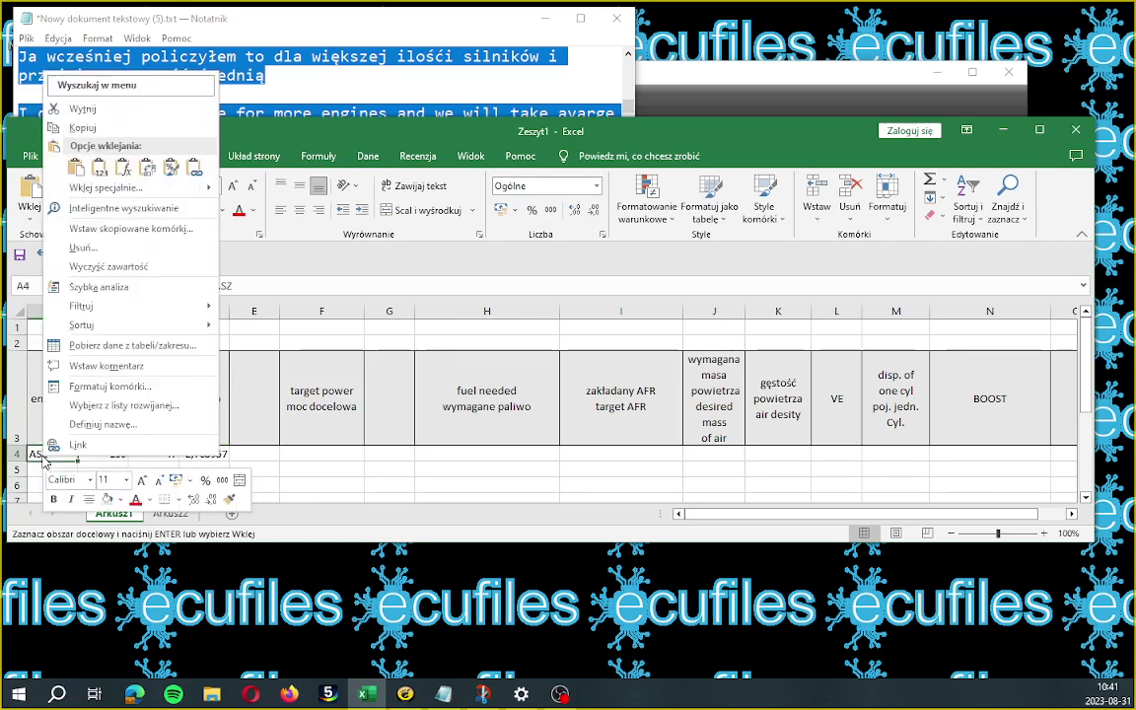
pyautogui.click(79, 176)
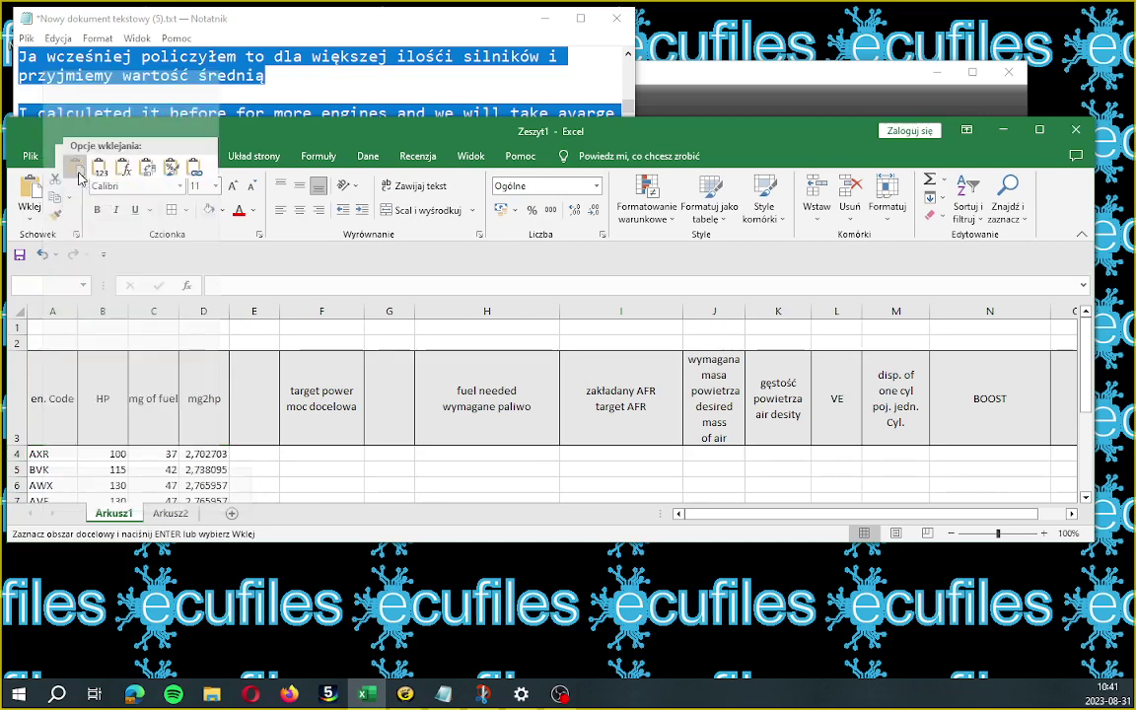
# - Calculate the average of the mg2hp values in D4:D12 in cell D13 and check its formula
pyautogui.scroll(-8, 302, 434)
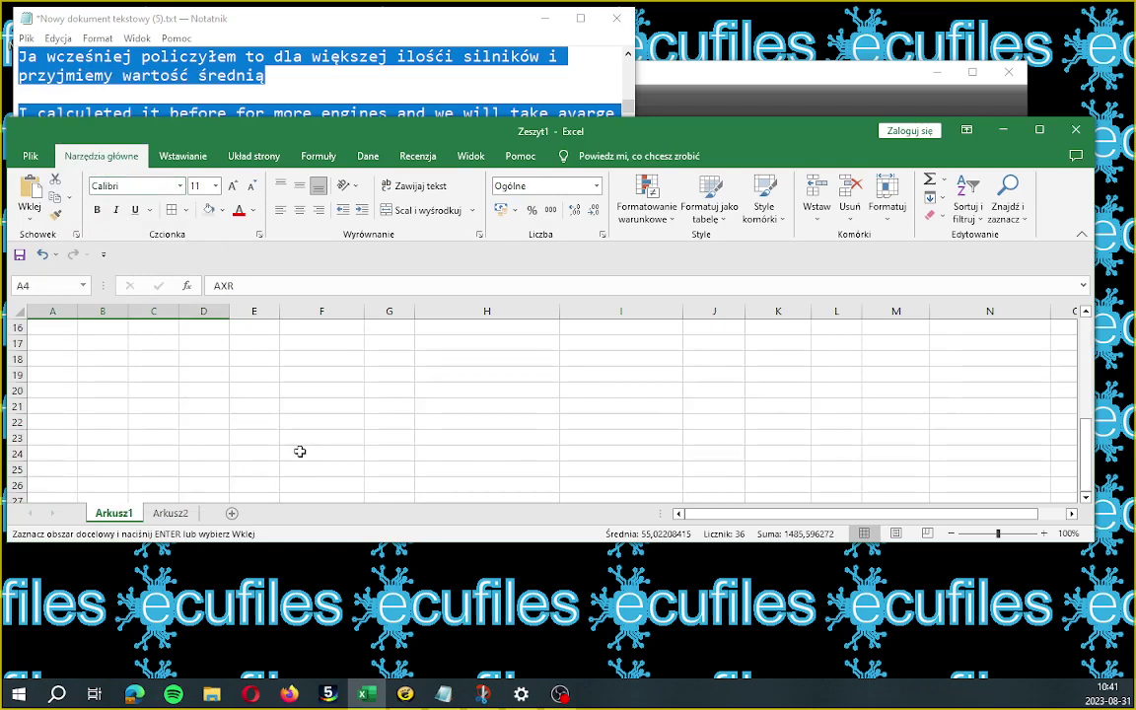
pyautogui.scroll(6, 300, 451)
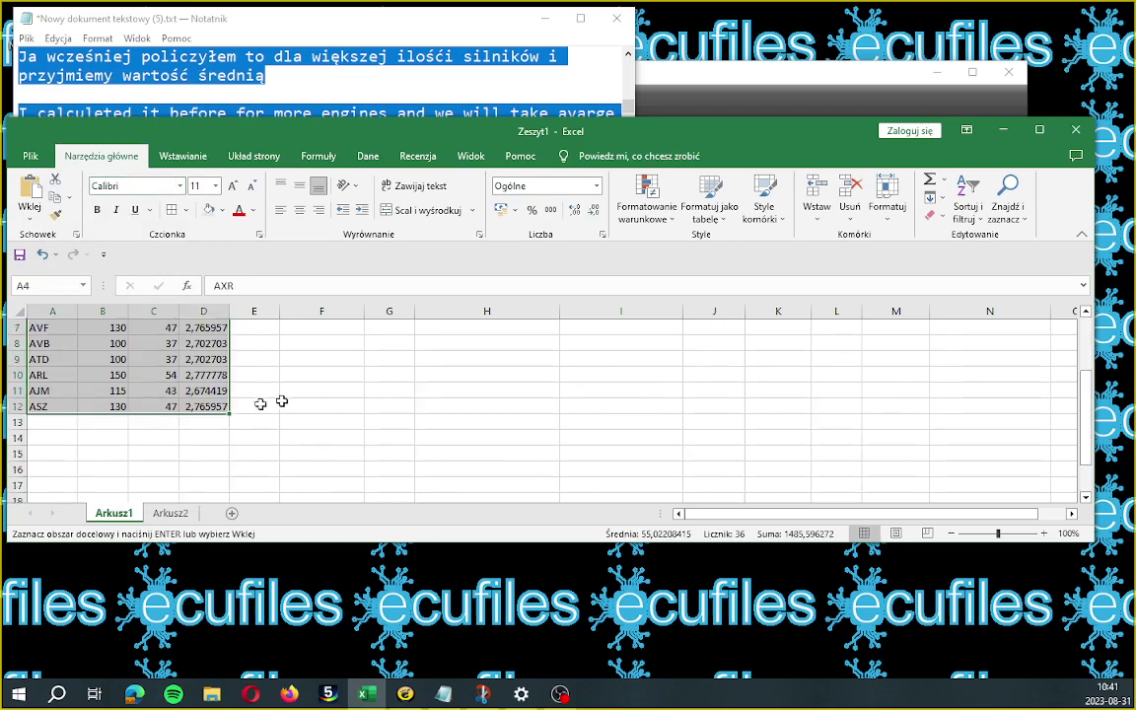
pyautogui.click(206, 420)
pyautogui.moveTo(212, 409); pyautogui.dragTo(204, 437)
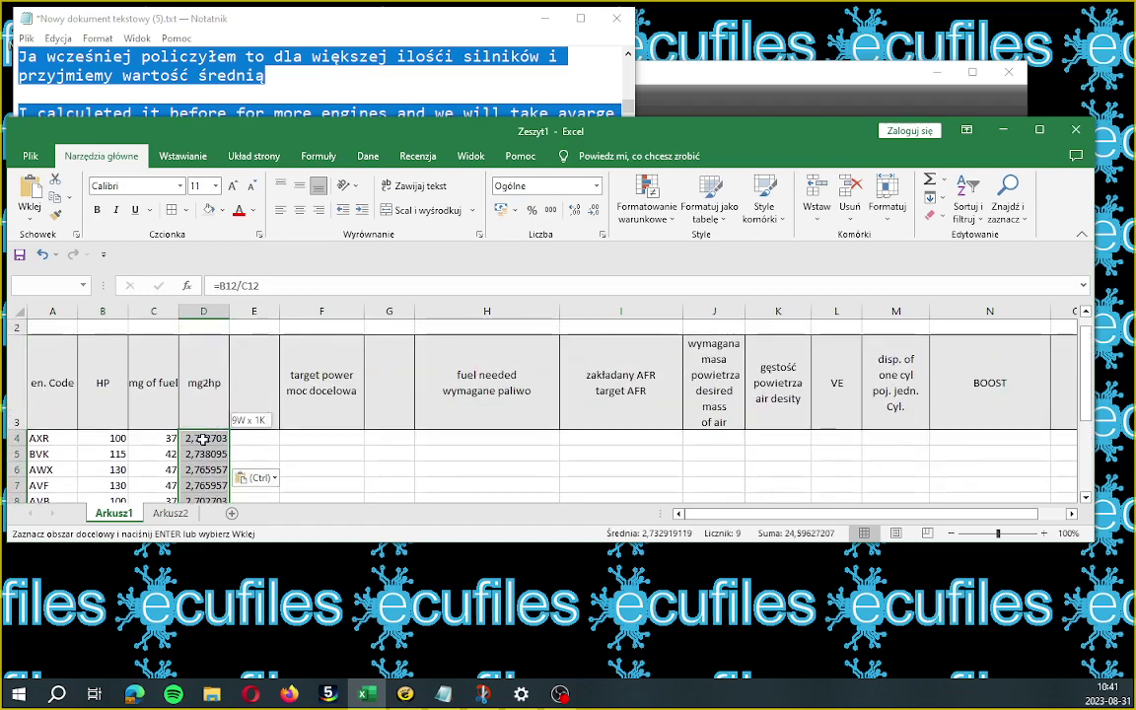
pyautogui.click(943, 180)
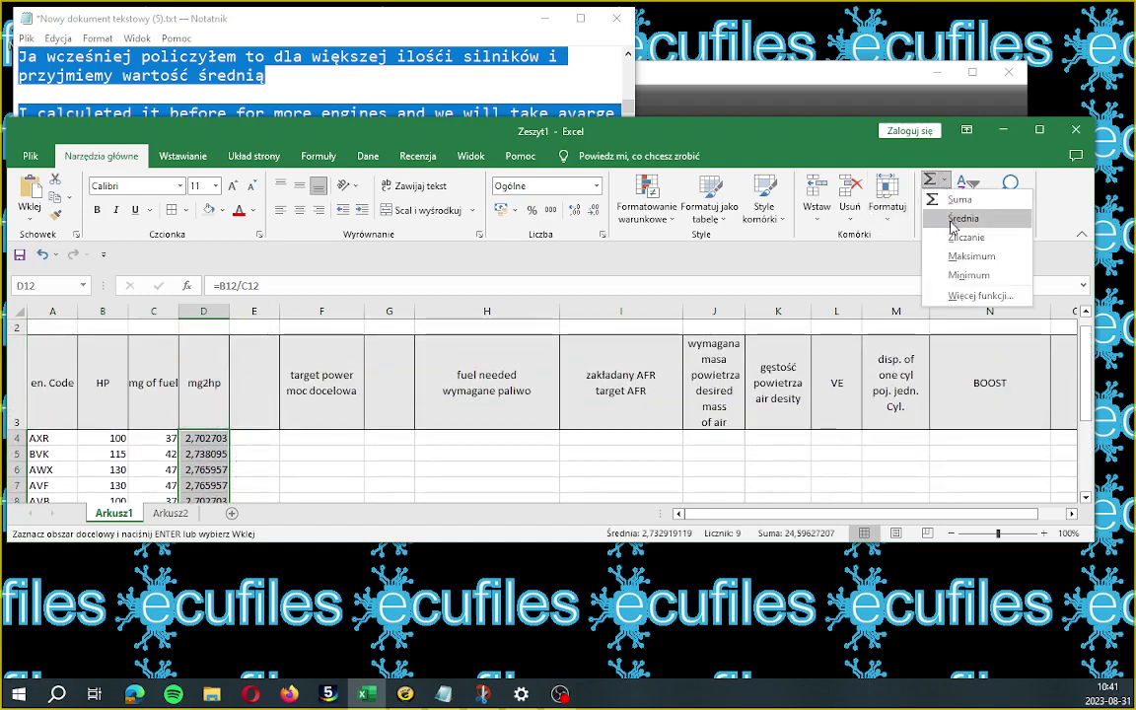
pyautogui.click(954, 219)
pyautogui.click(254, 471)
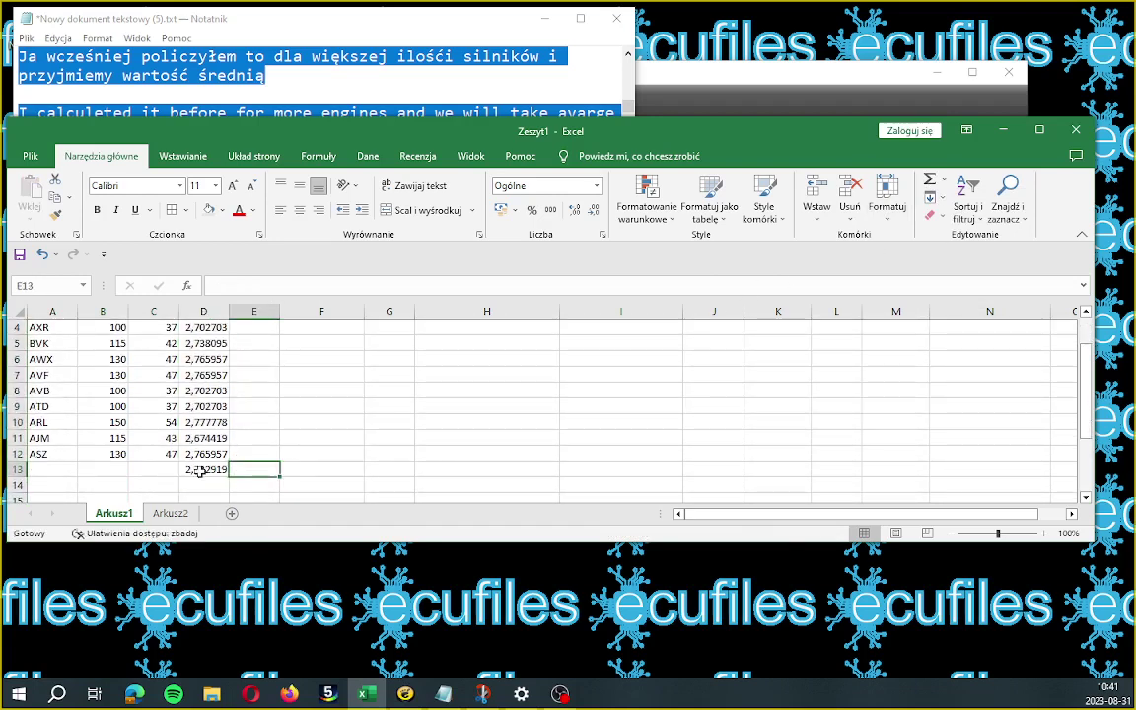
pyautogui.click(207, 471)
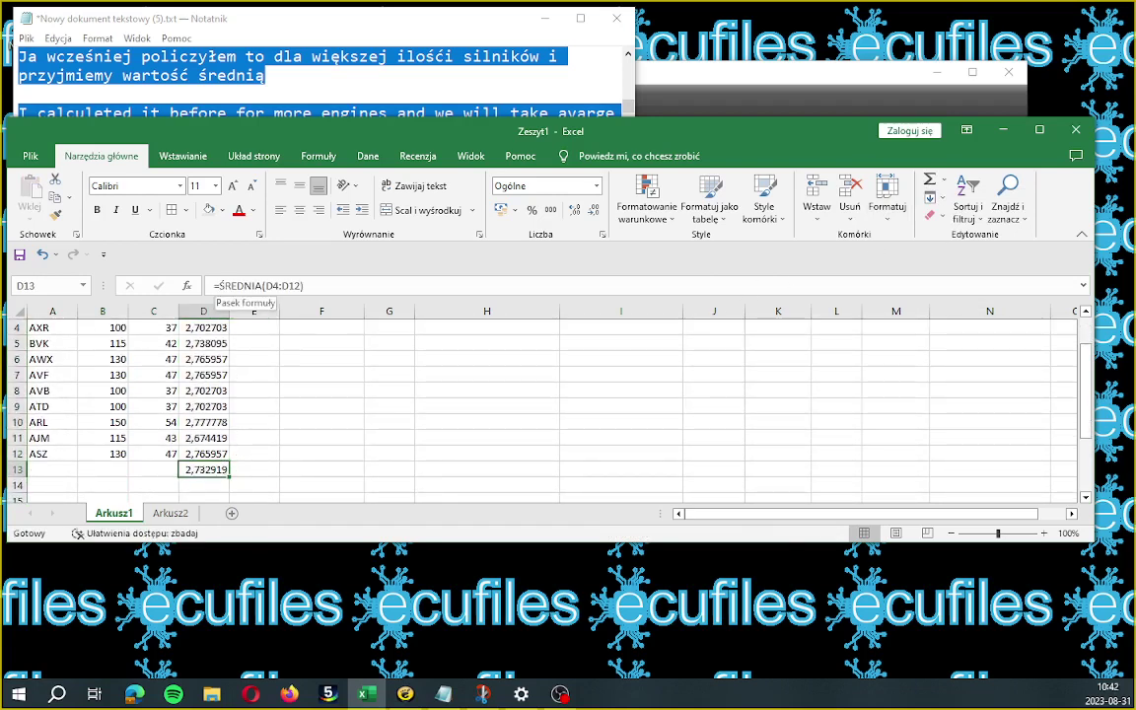
# - Read and highlight the Notepad passage on ASZ stage 1 tuning, and place the dyno graph in Snip & Sketch beside it
pyautogui.click(378, 27)
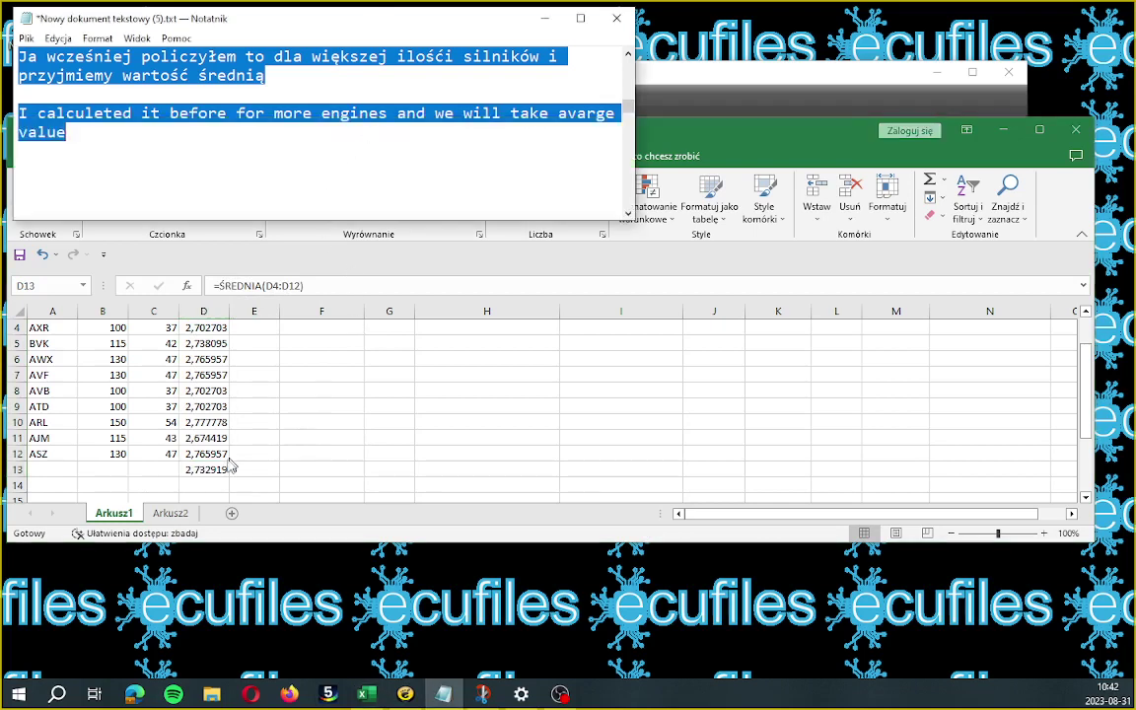
pyautogui.click(192, 424)
pyautogui.click(525, 93)
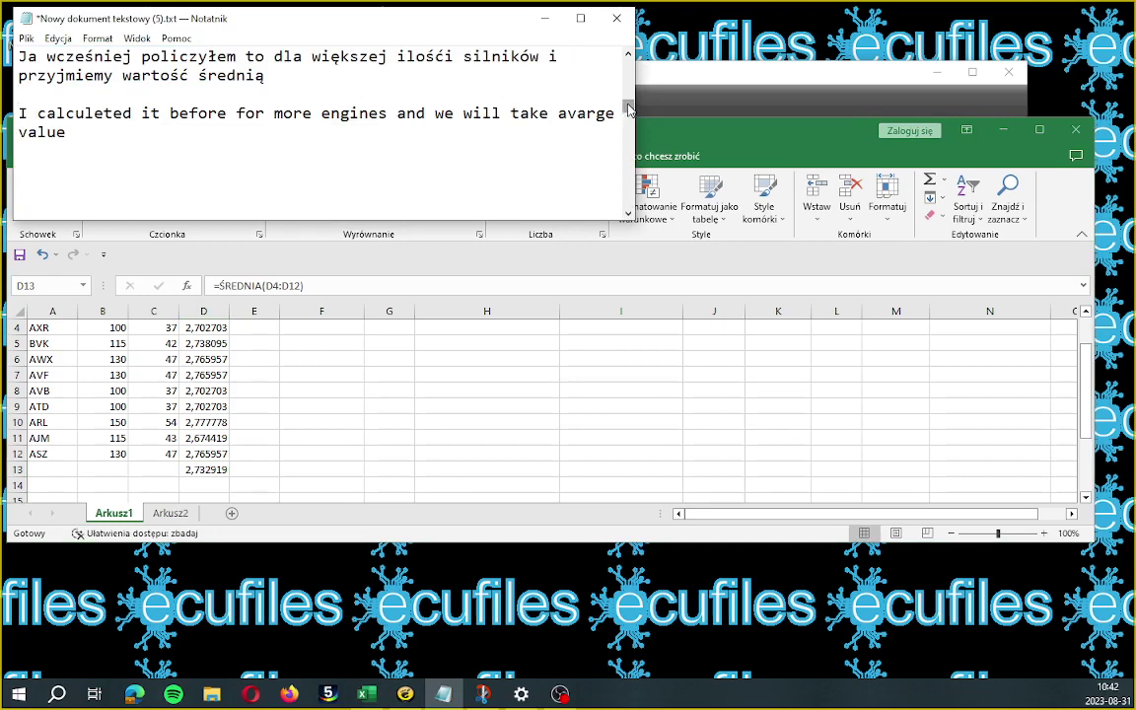
pyautogui.moveTo(629, 109); pyautogui.dragTo(629, 120)
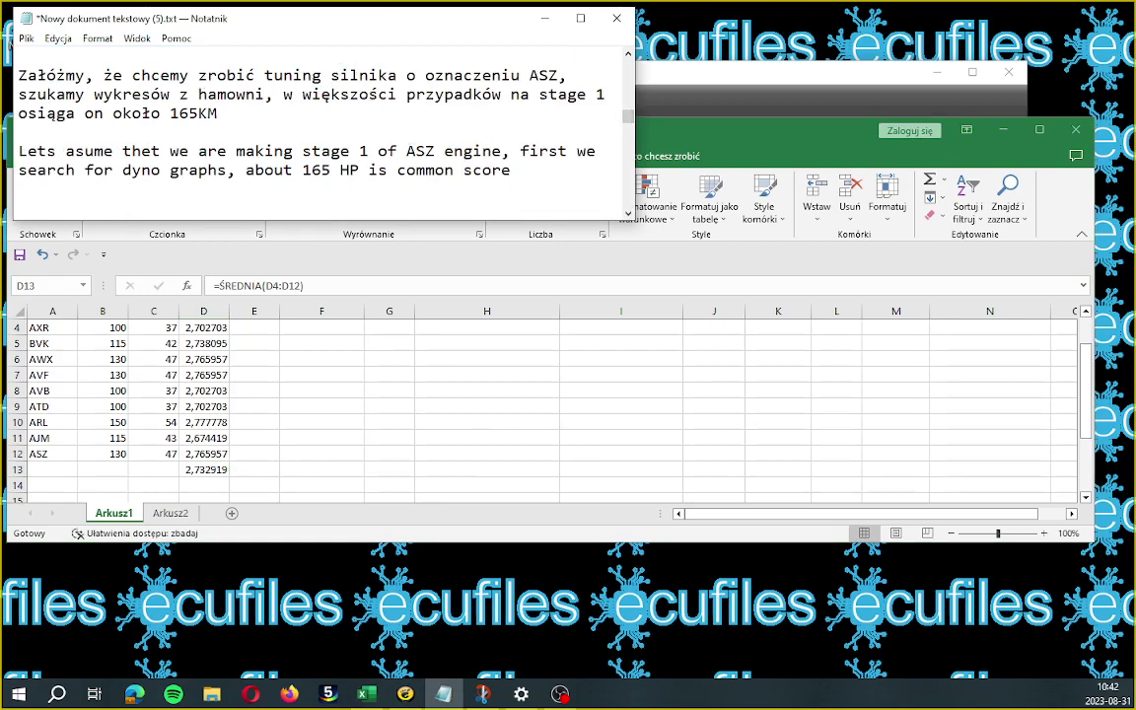
pyautogui.moveTo(20, 74); pyautogui.dragTo(217, 113)
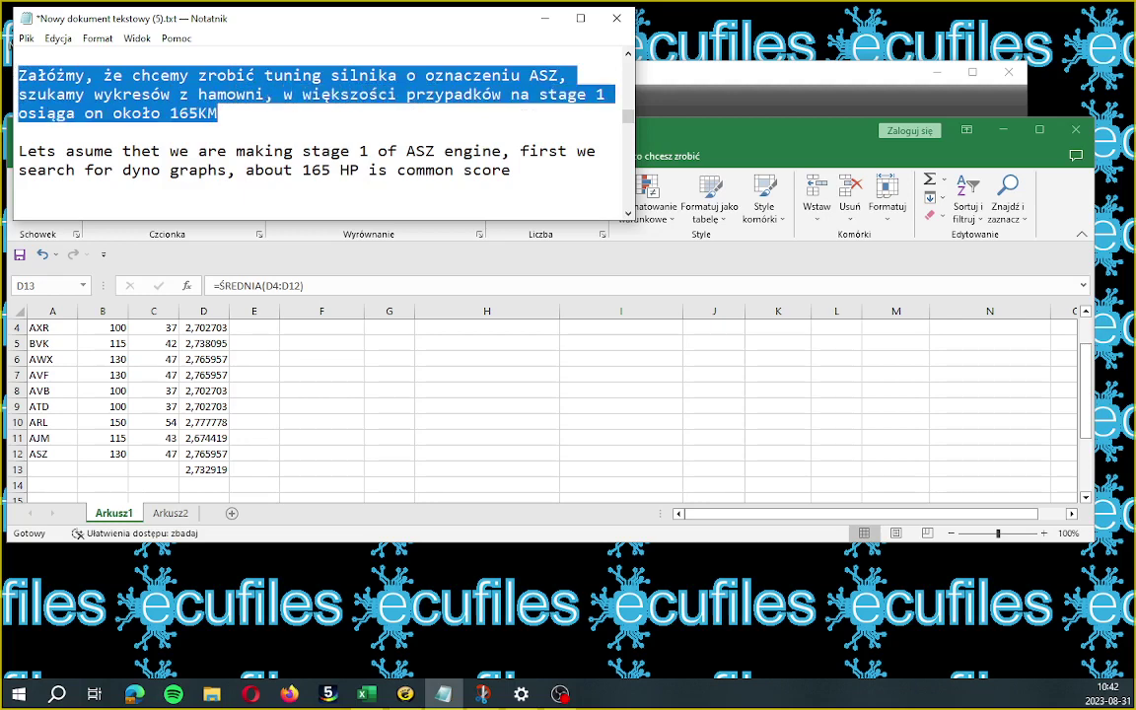
pyautogui.moveTo(19, 131); pyautogui.dragTo(481, 187)
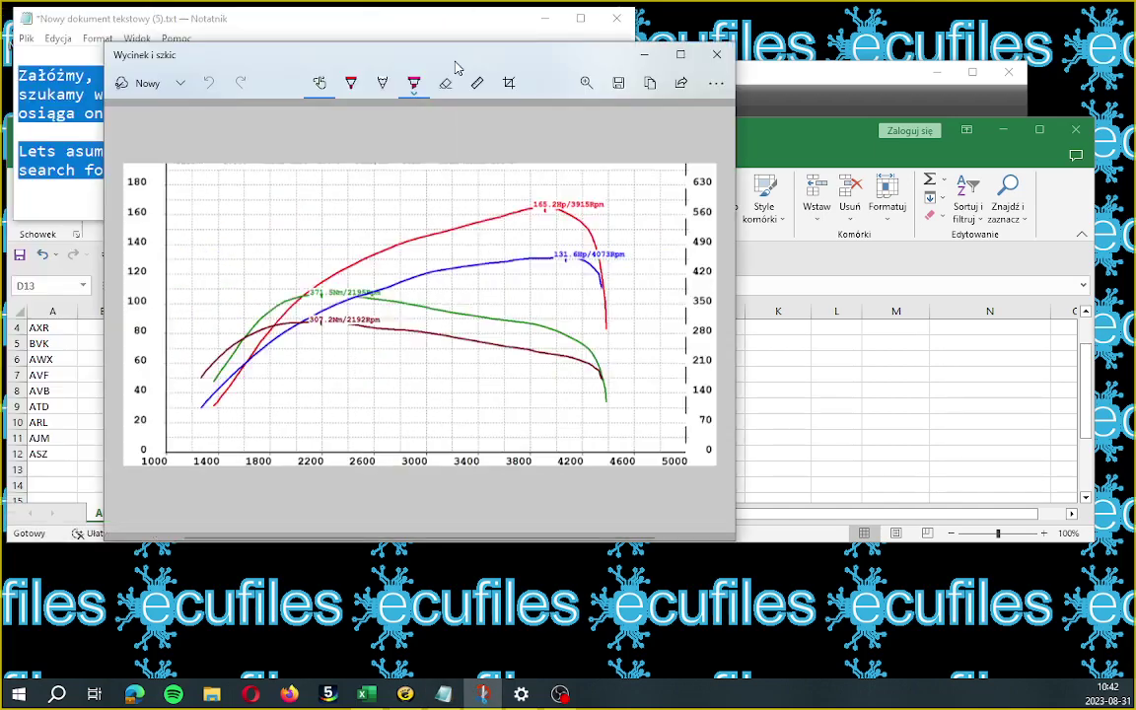
pyautogui.moveTo(458, 30); pyautogui.dragTo(868, 40)
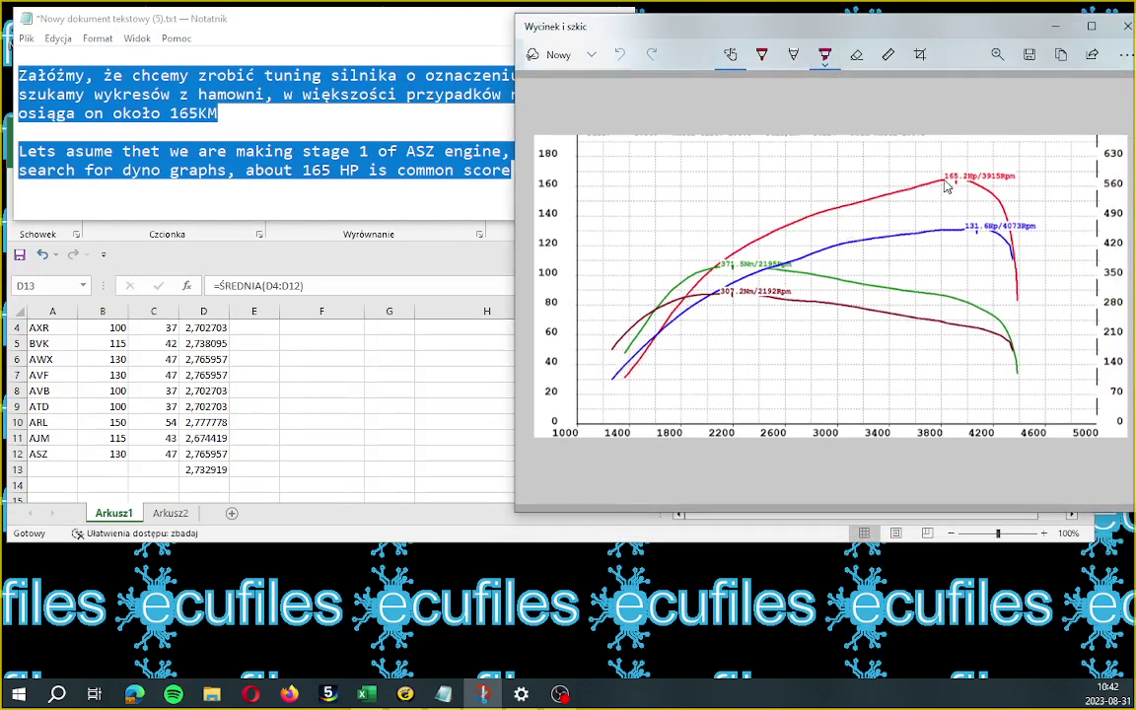
pyautogui.moveTo(943, 166)
pyautogui.mouseDown()
pyautogui.moveTo(943, 193)
pyautogui.moveTo(962, 190)
pyautogui.mouseUp()
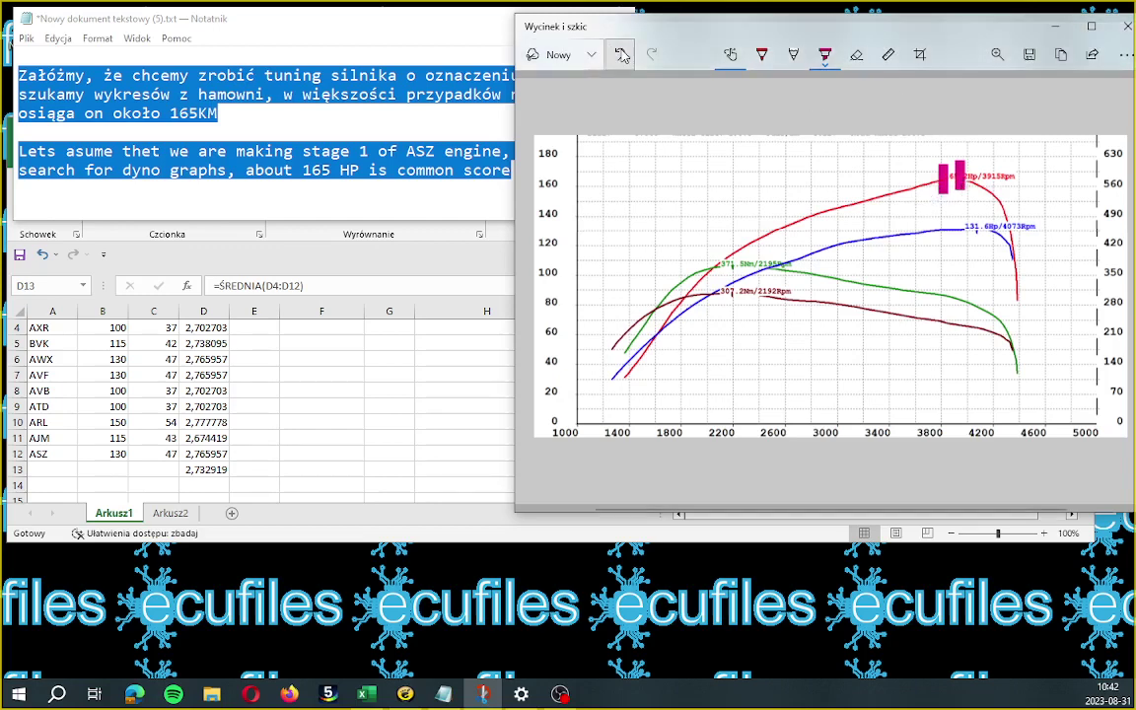
pyautogui.click(620, 54)
pyautogui.click(621, 55)
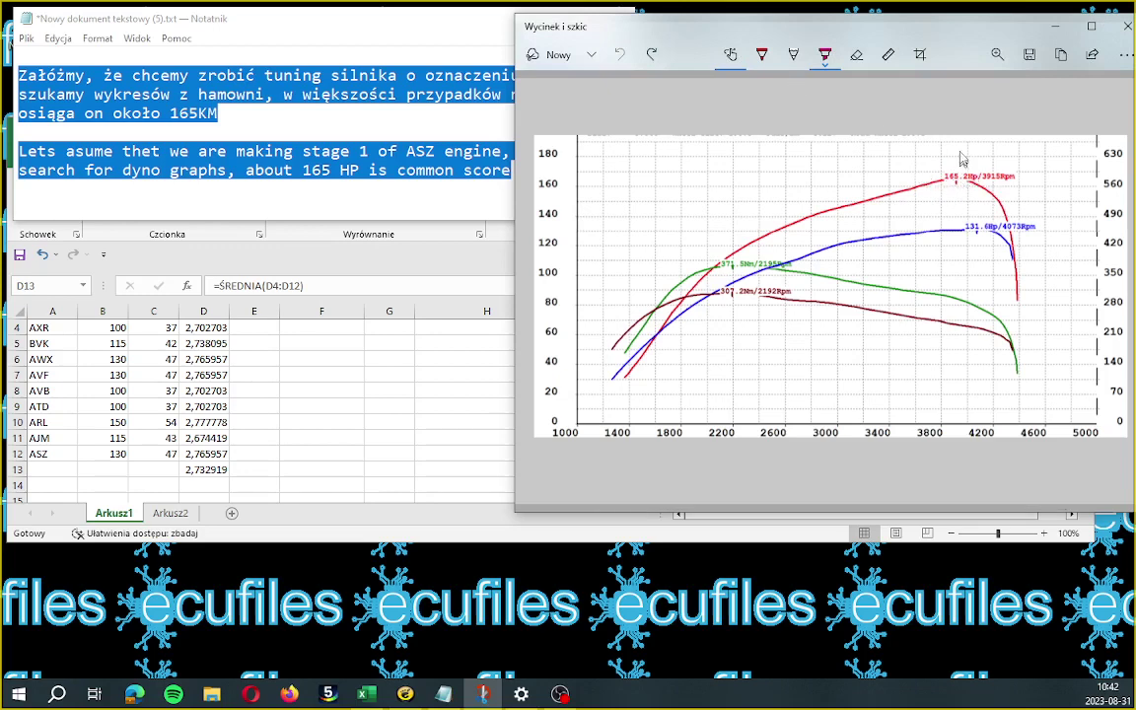
# - Circle the 165.2 Hp peak on the dyno graph with the highlighter, inspect it enlarged and minimize the graph window
pyautogui.moveTo(971, 154)
pyautogui.mouseDown()
pyautogui.moveTo(903, 163)
pyautogui.moveTo(947, 205)
pyautogui.moveTo(1019, 212)
pyautogui.moveTo(1045, 157)
pyautogui.moveTo(868, 136)
pyautogui.mouseUp()
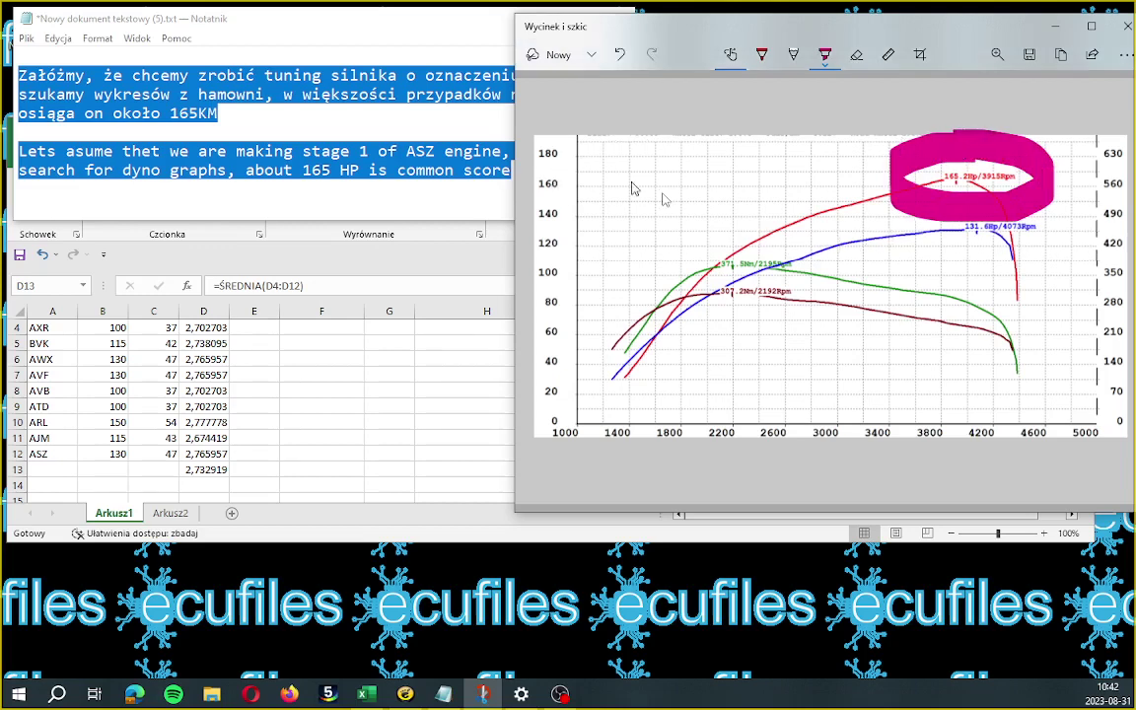
pyautogui.click(998, 56)
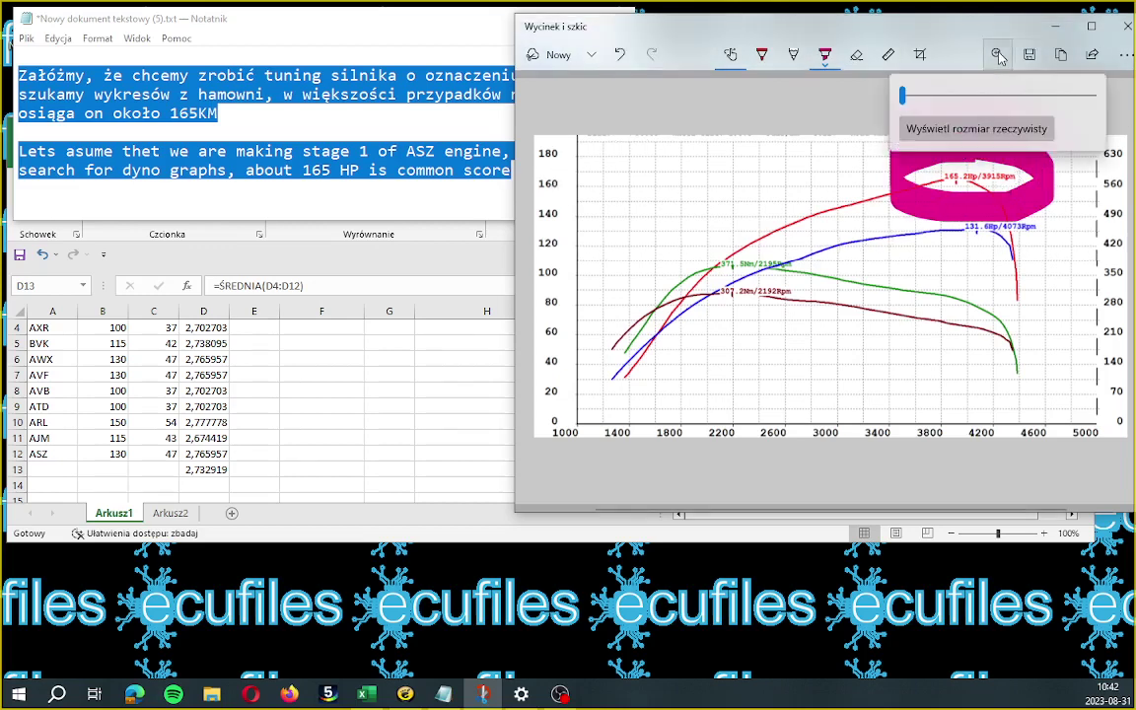
pyautogui.moveTo(906, 100); pyautogui.dragTo(935, 103)
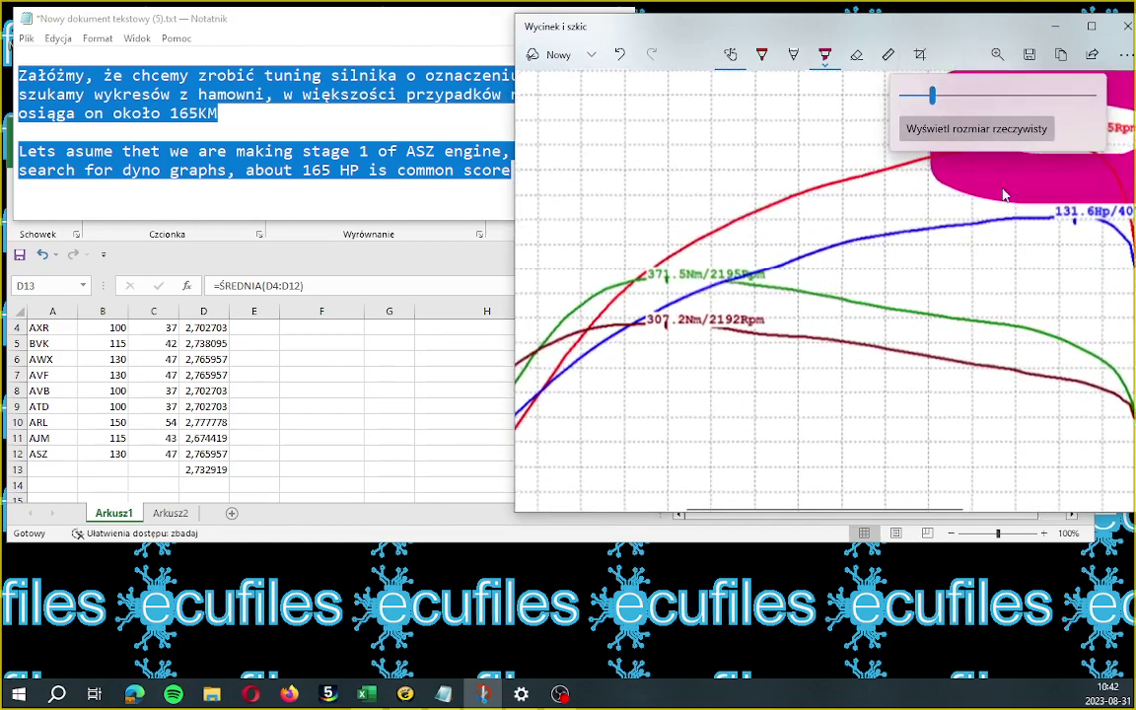
pyautogui.click(986, 245)
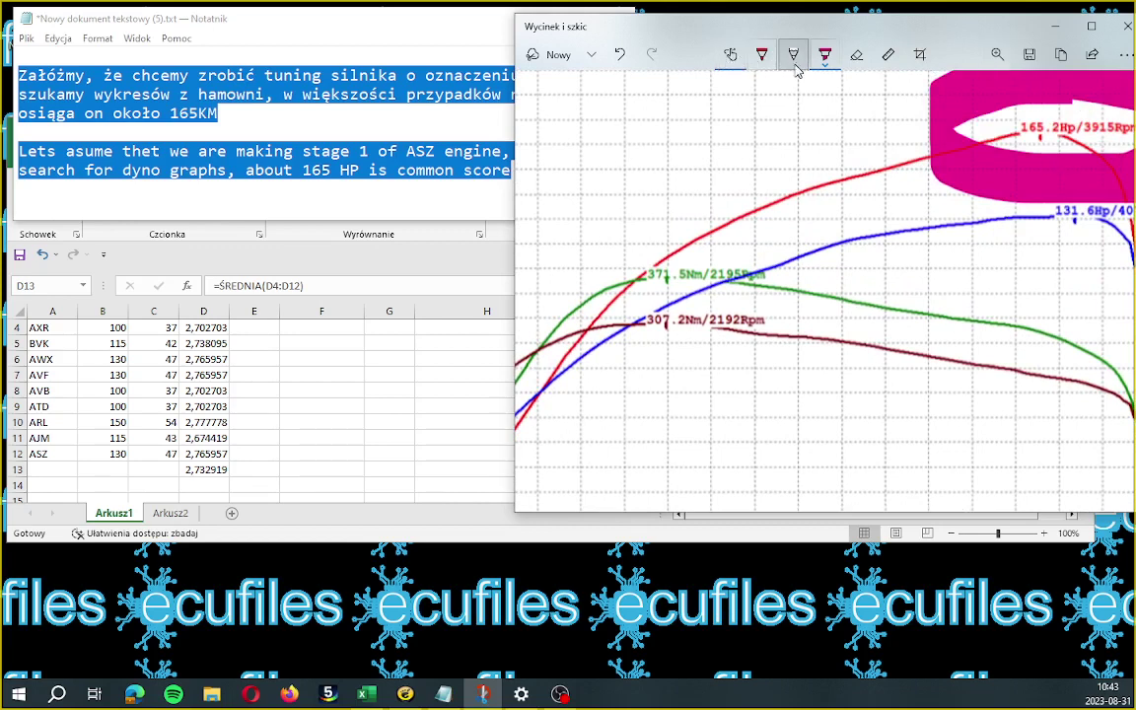
pyautogui.scroll(2, 932, 123)
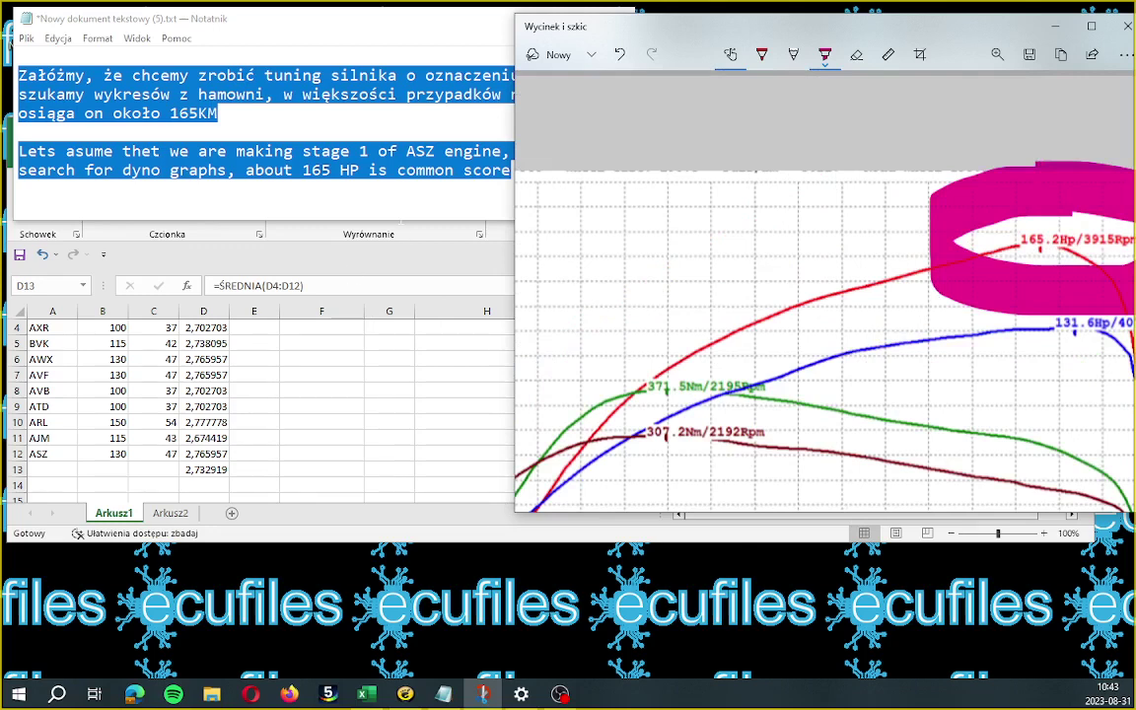
pyautogui.click(432, 161)
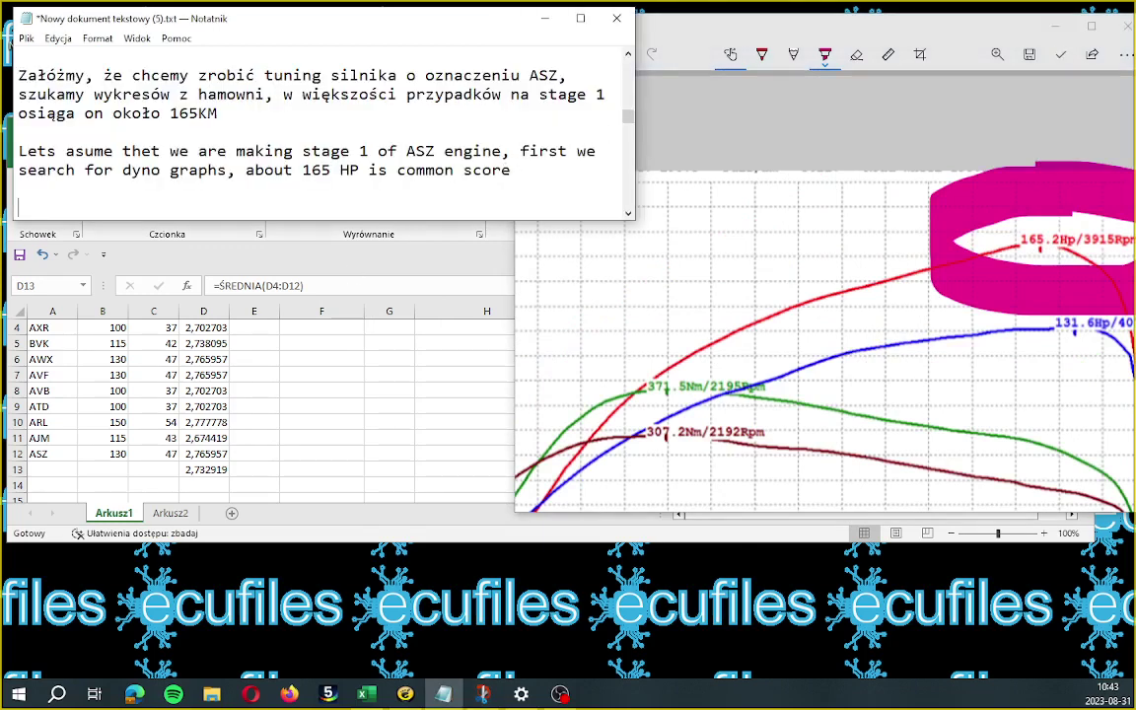
pyautogui.click(1037, 37)
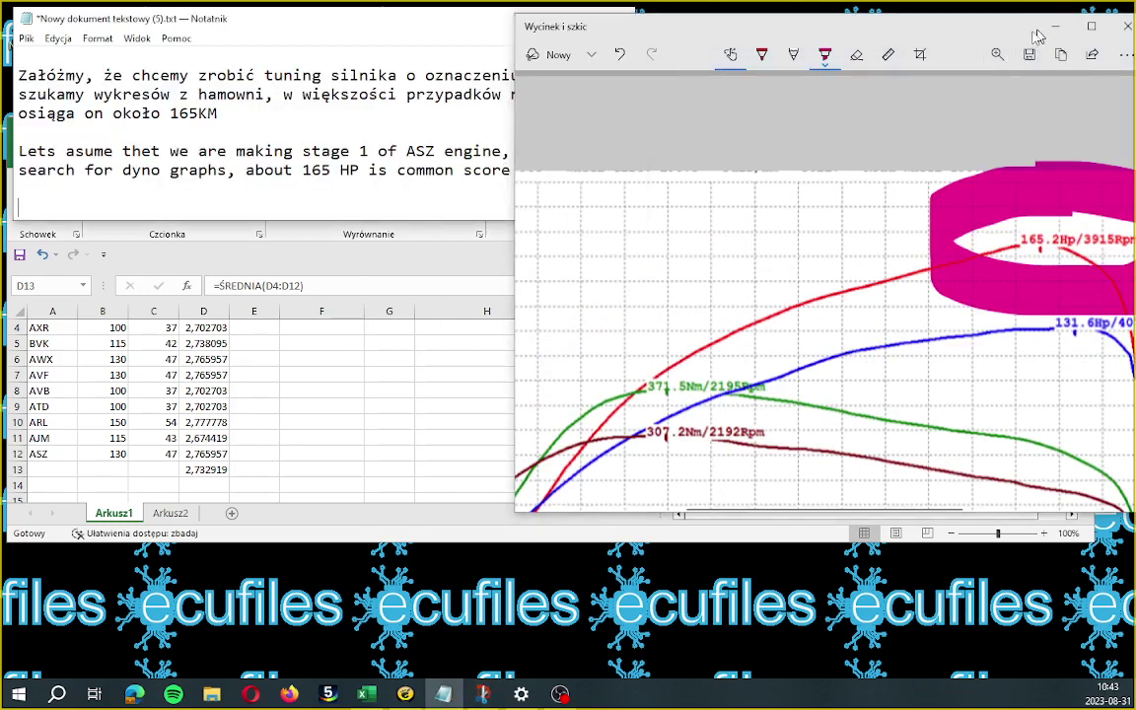
pyautogui.click(1050, 30)
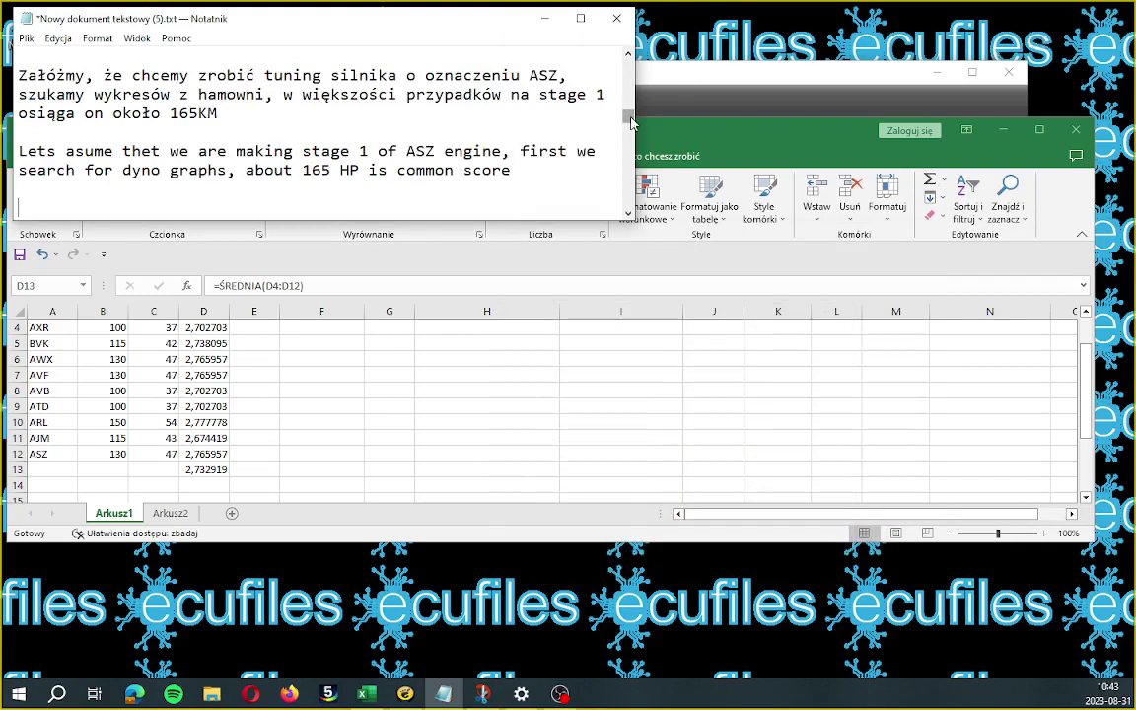
# - Enter 165 as the target power in cell F4 of sheet Arkusz1 in Excel
pyautogui.scroll(1, 389, 397)
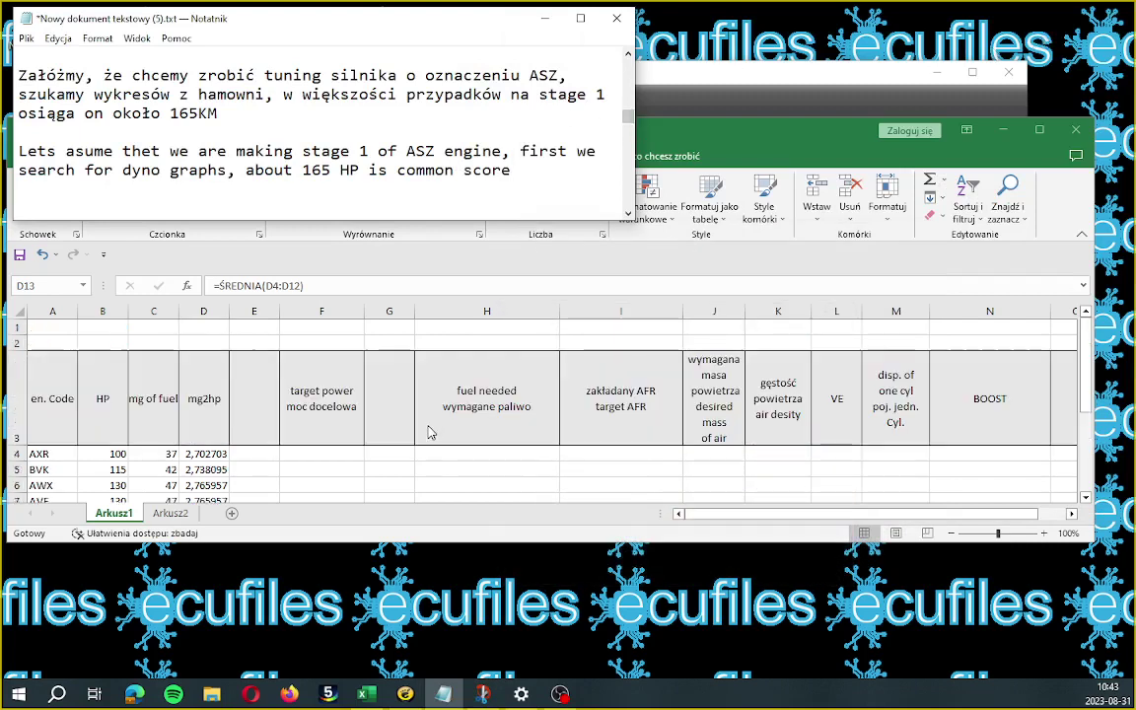
pyautogui.click(316, 461)
pyautogui.press('F2')
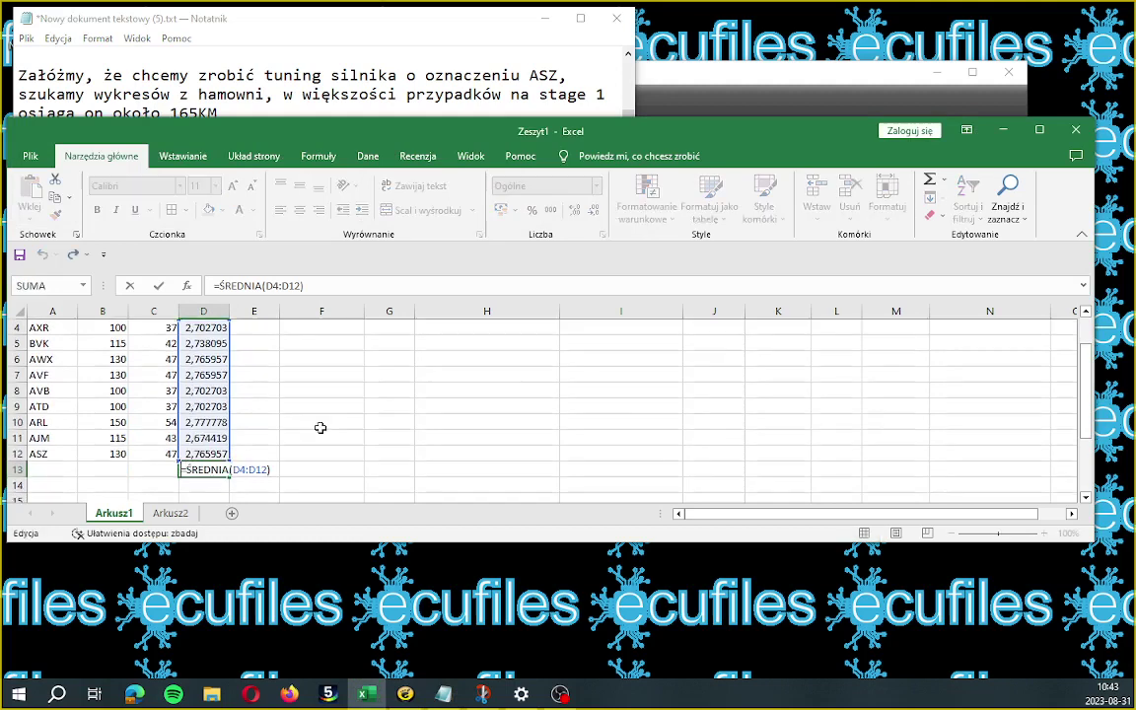
pyautogui.scroll(1, 321, 427)
pyautogui.press('Escape')
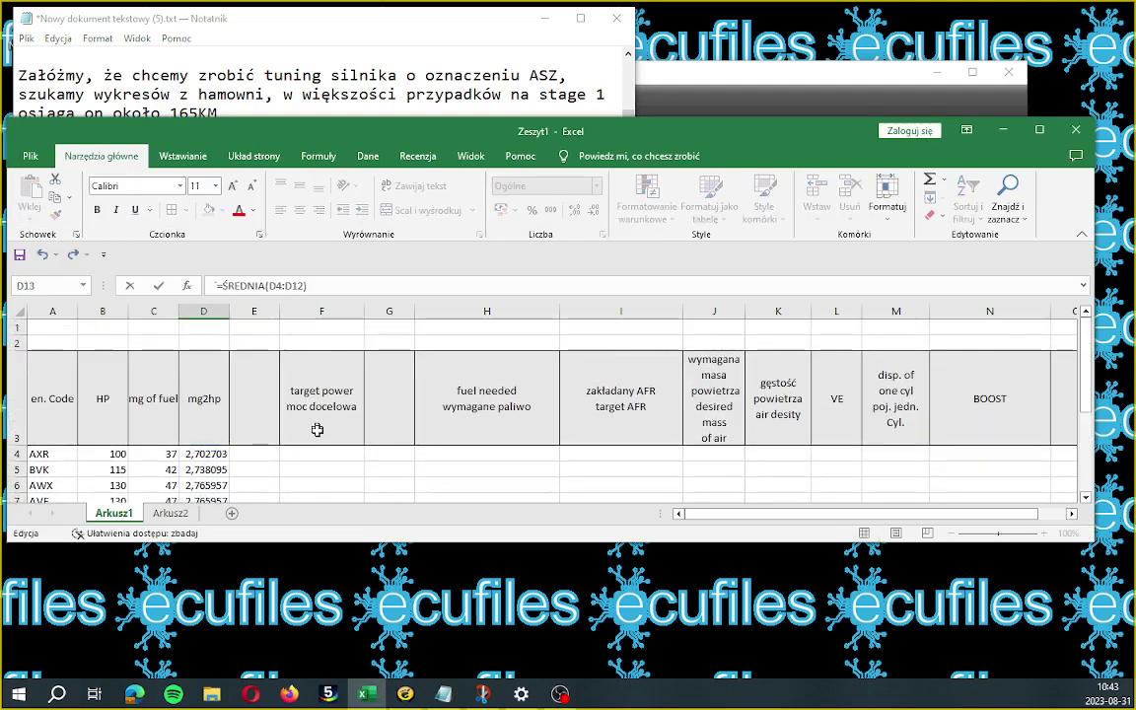
pyautogui.click(316, 452)
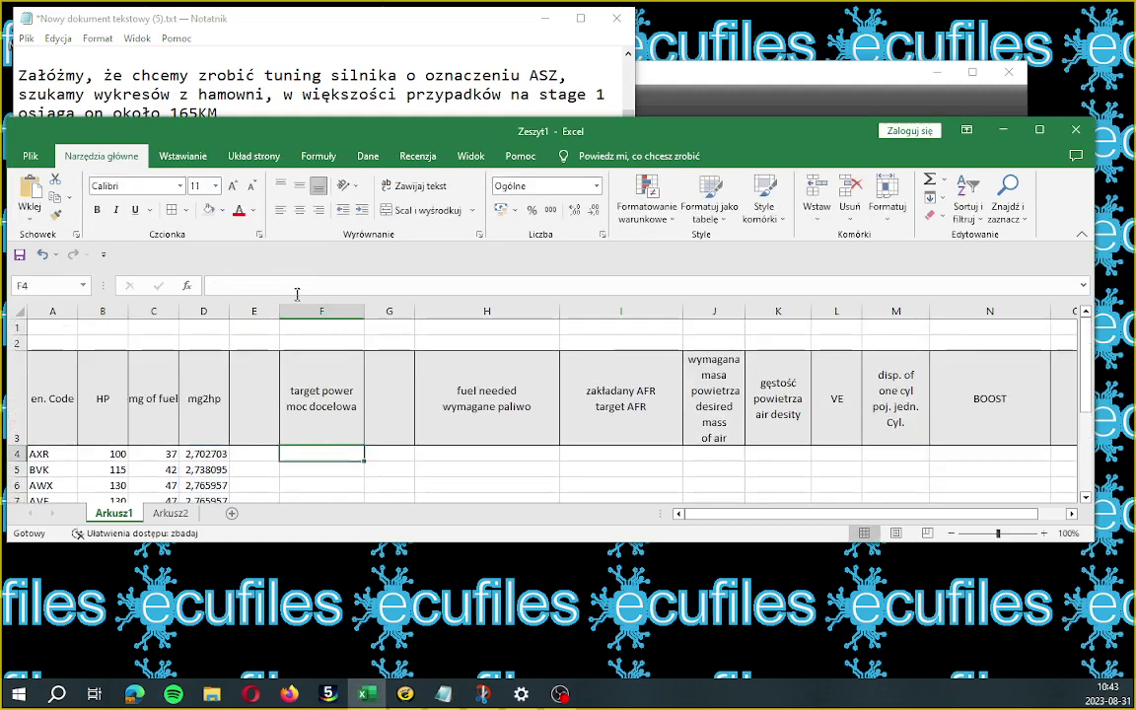
pyautogui.write('165')
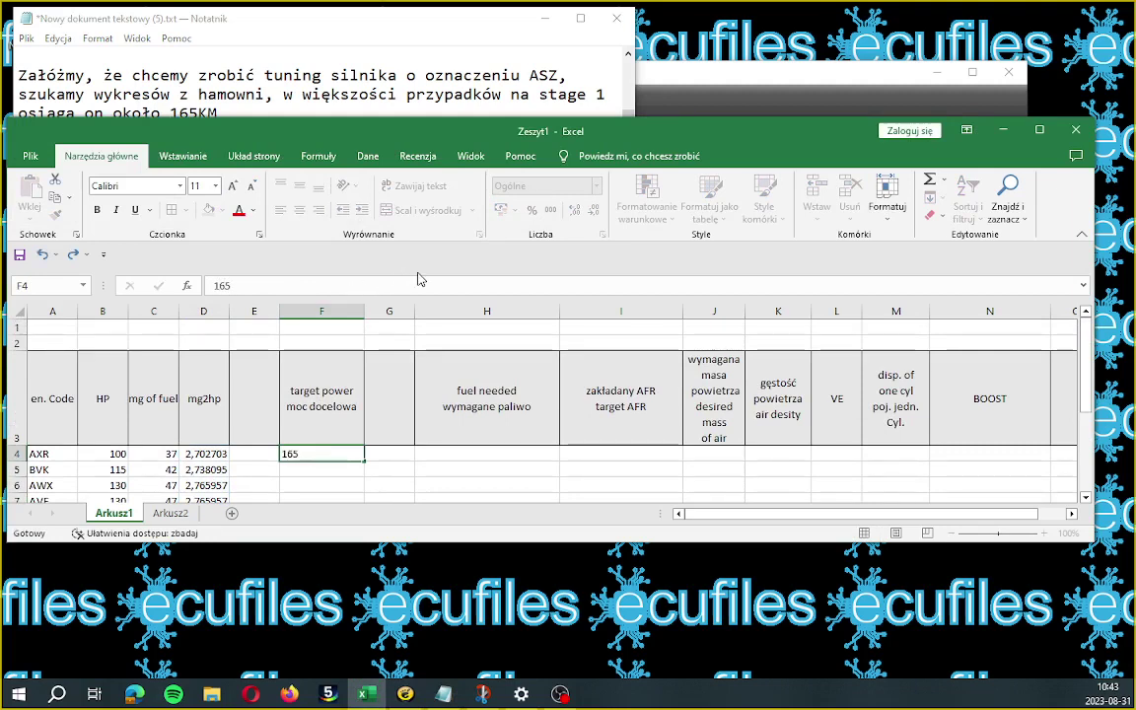
# - Commit the 165 target power in F4 and highlight the Notepad passage on calculating the mg of fuel needed for 165 HP
pyautogui.press('Tab')
pyautogui.click(444, 95)
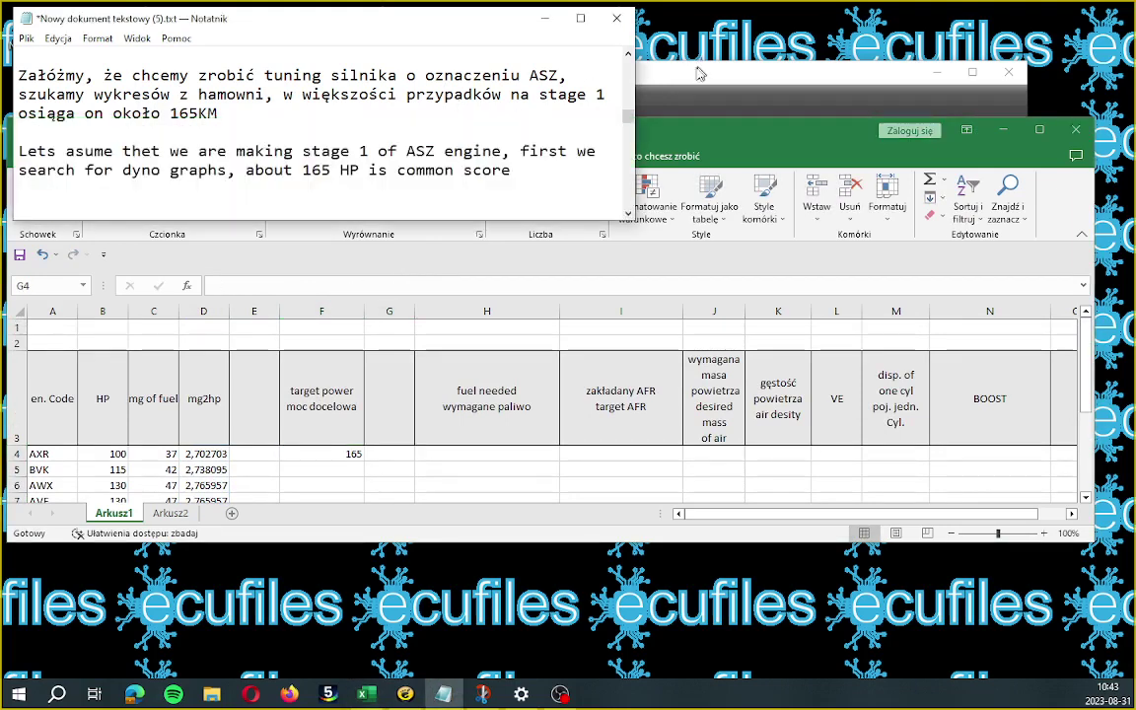
pyautogui.scroll(-3, 315, 128)
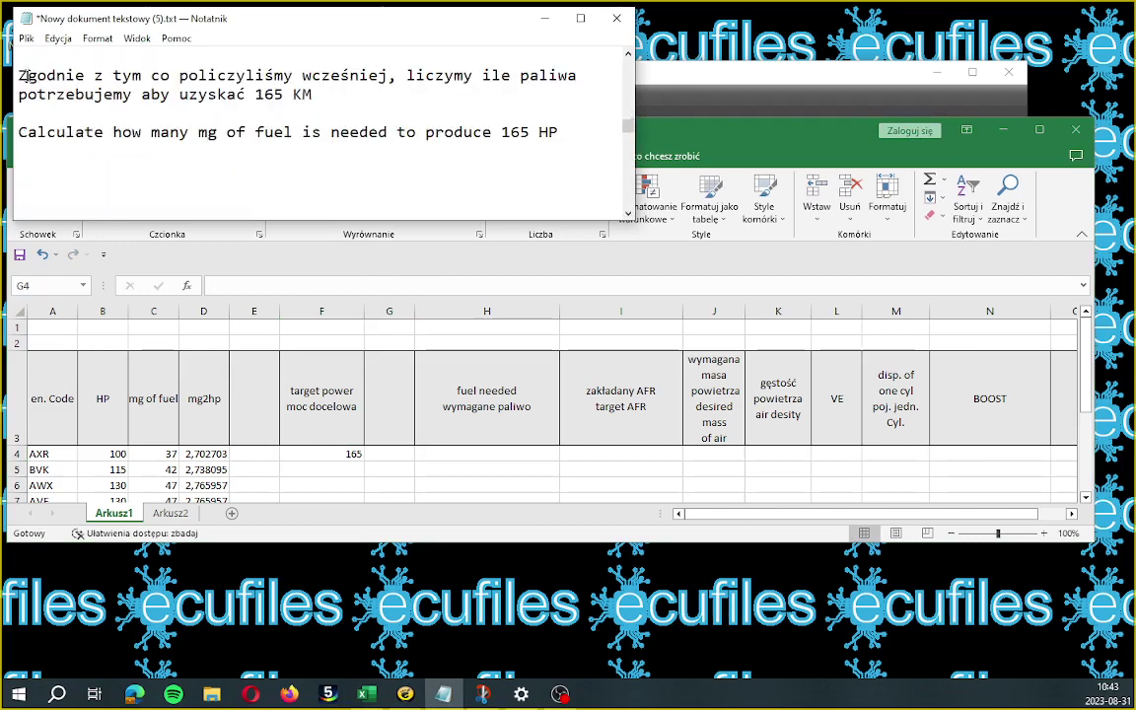
pyautogui.moveTo(16, 75); pyautogui.dragTo(549, 132)
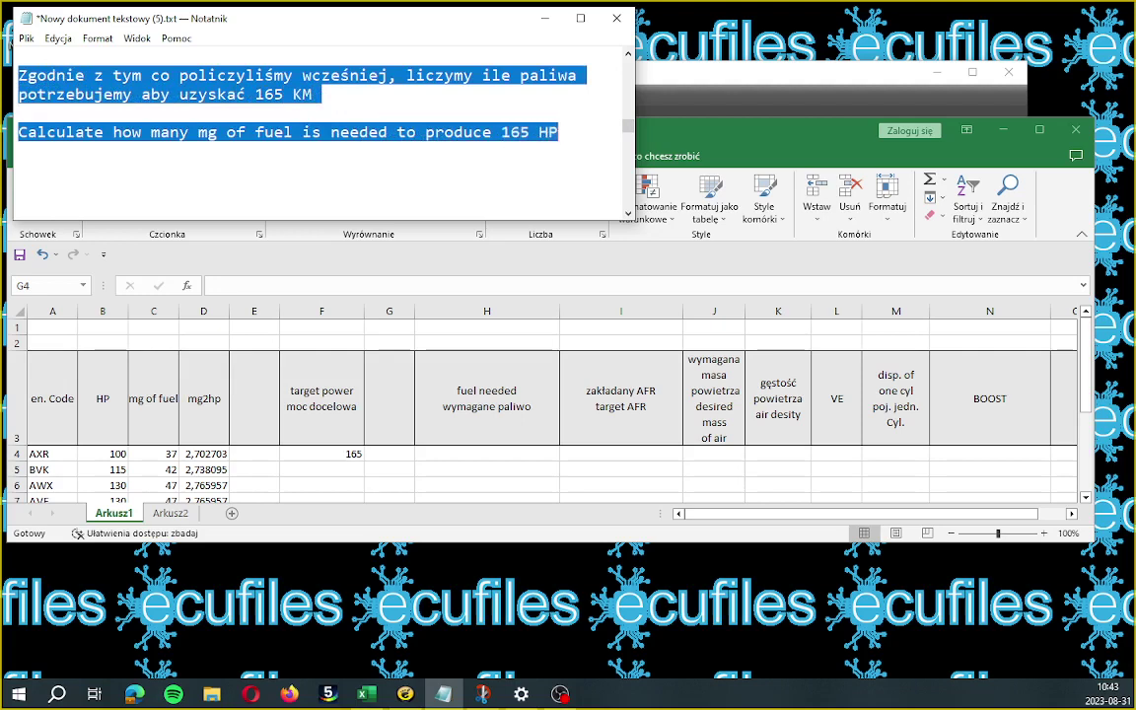
# - In Excel, enter the formula =F4/D13 in the fuel needed cell H4, dividing target power by the average mg2hp
pyautogui.click(479, 451)
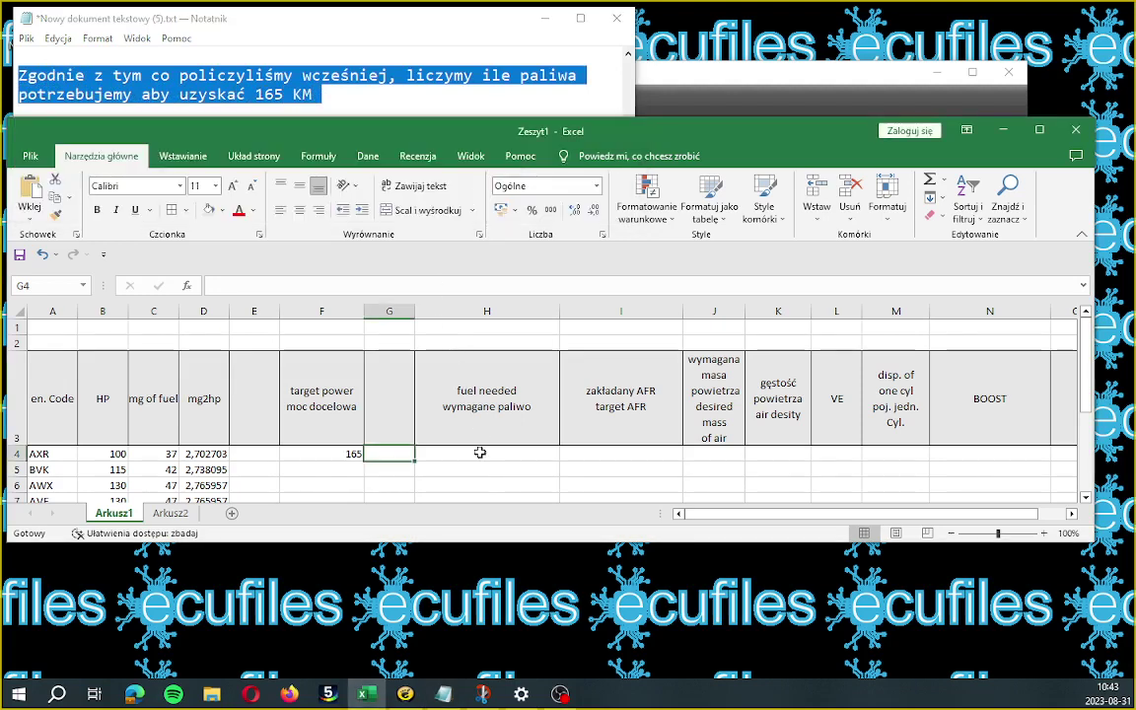
pyautogui.click(484, 452)
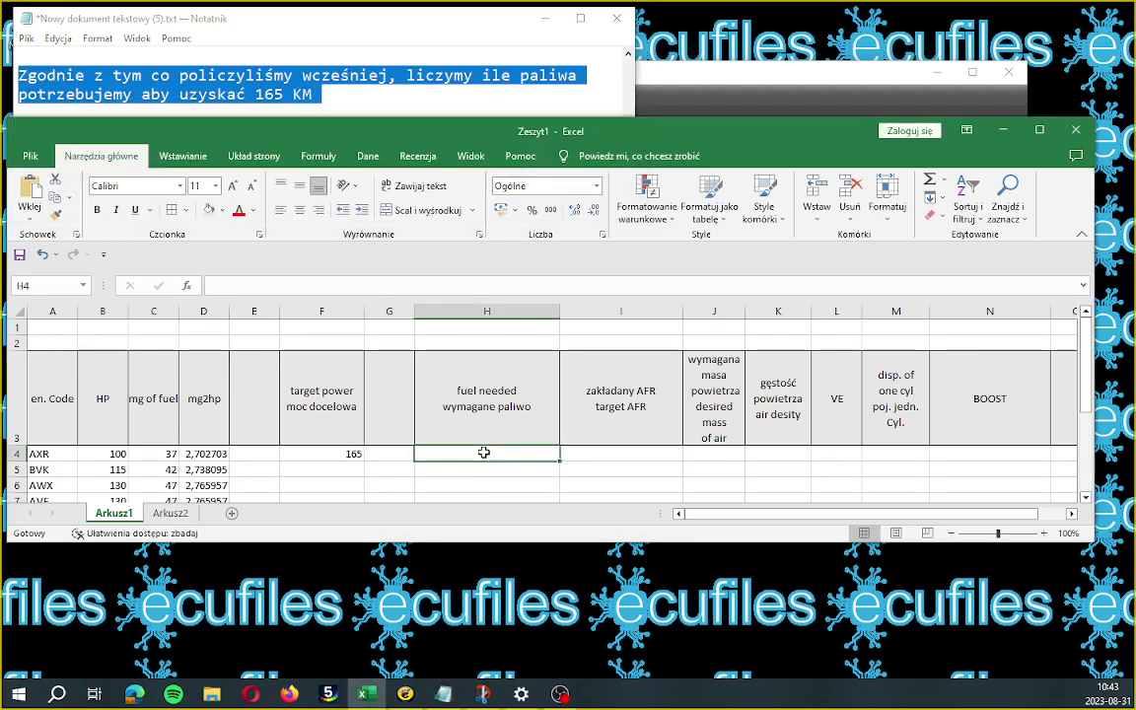
pyautogui.click(348, 454)
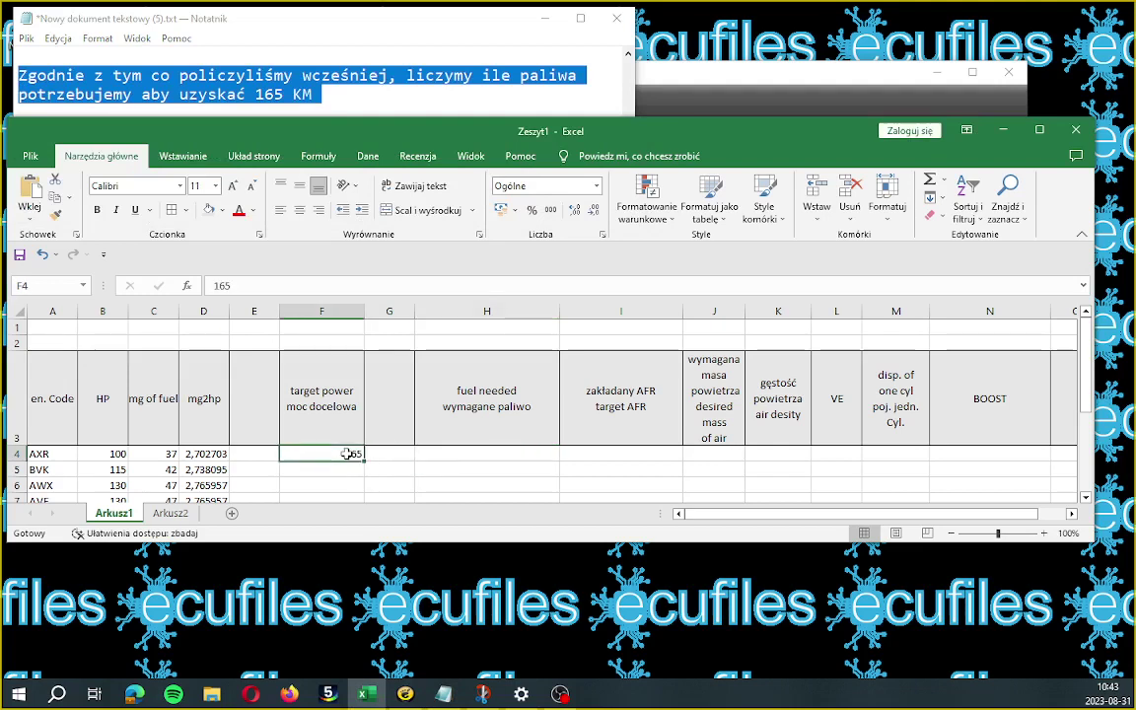
pyautogui.click(495, 453)
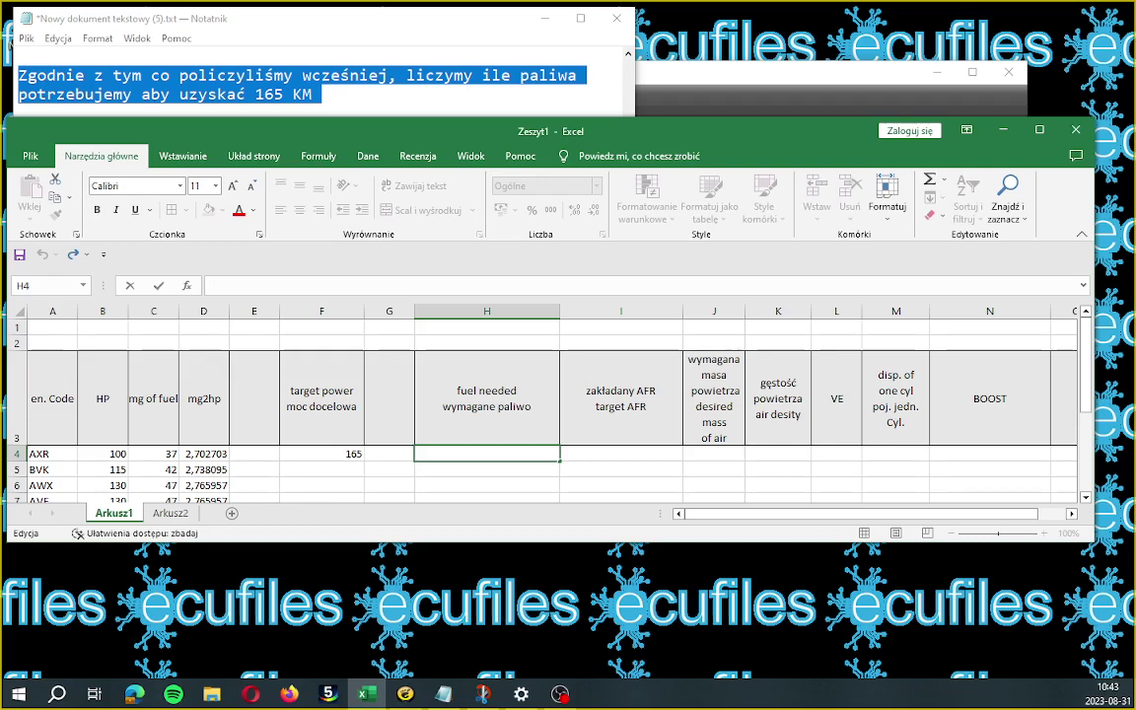
pyautogui.write('+')
pyautogui.press('BackSpace')
pyautogui.write('=')
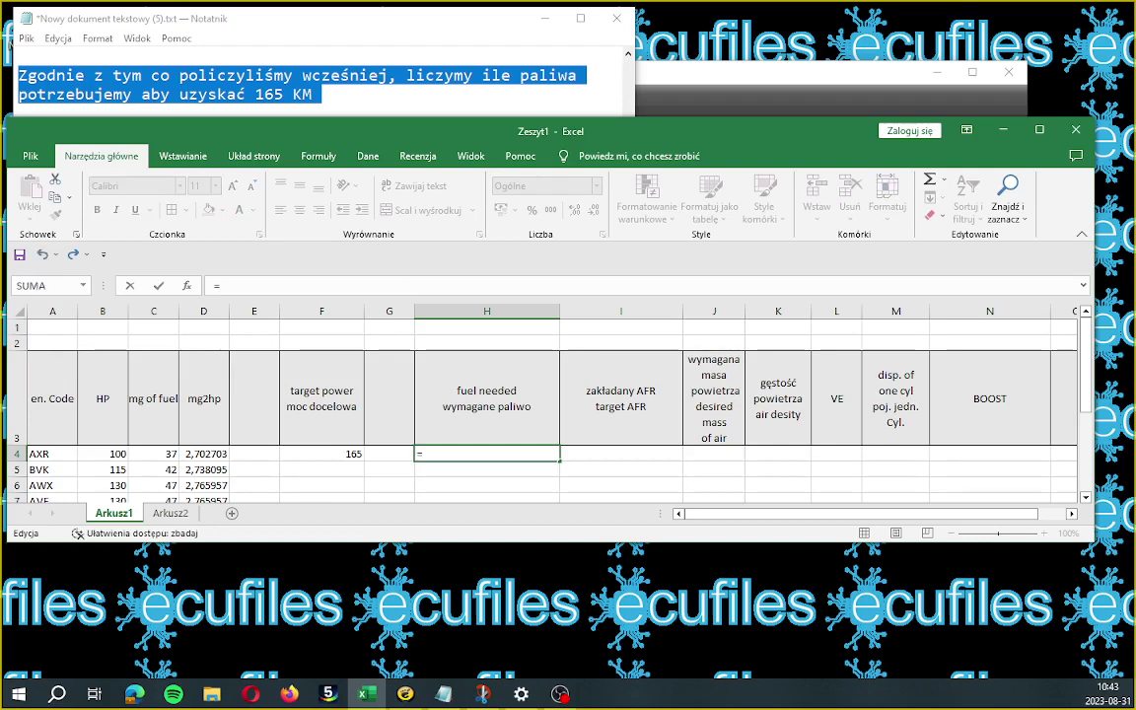
pyautogui.click(354, 459)
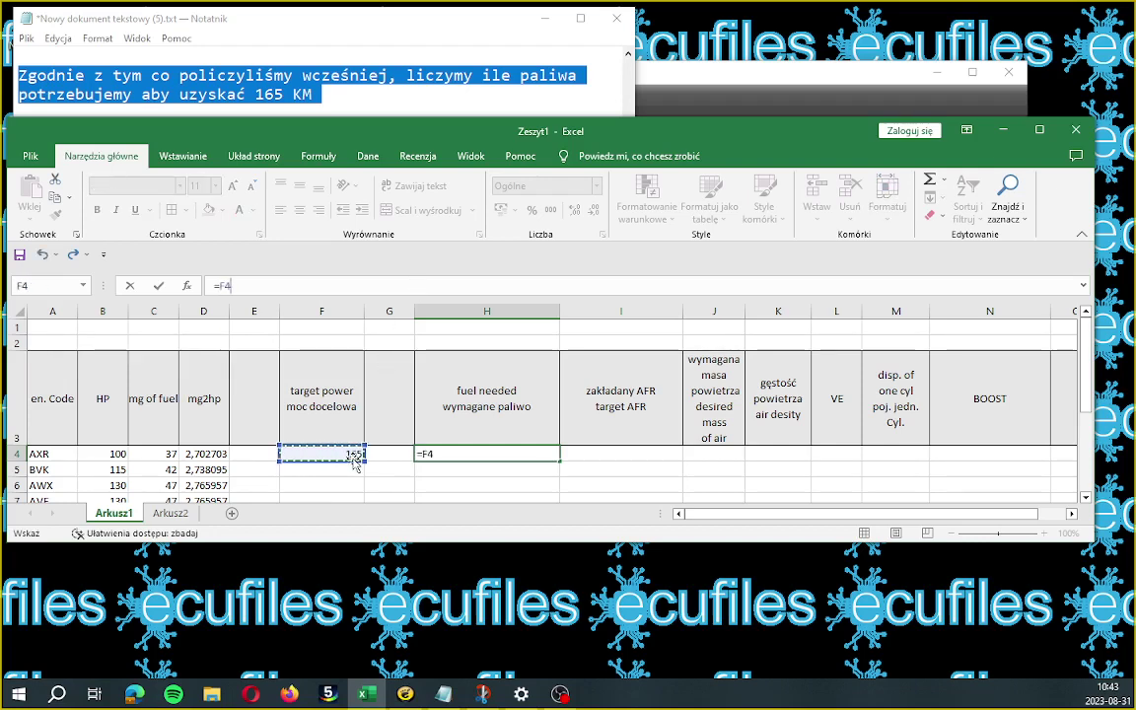
pyautogui.write('/')
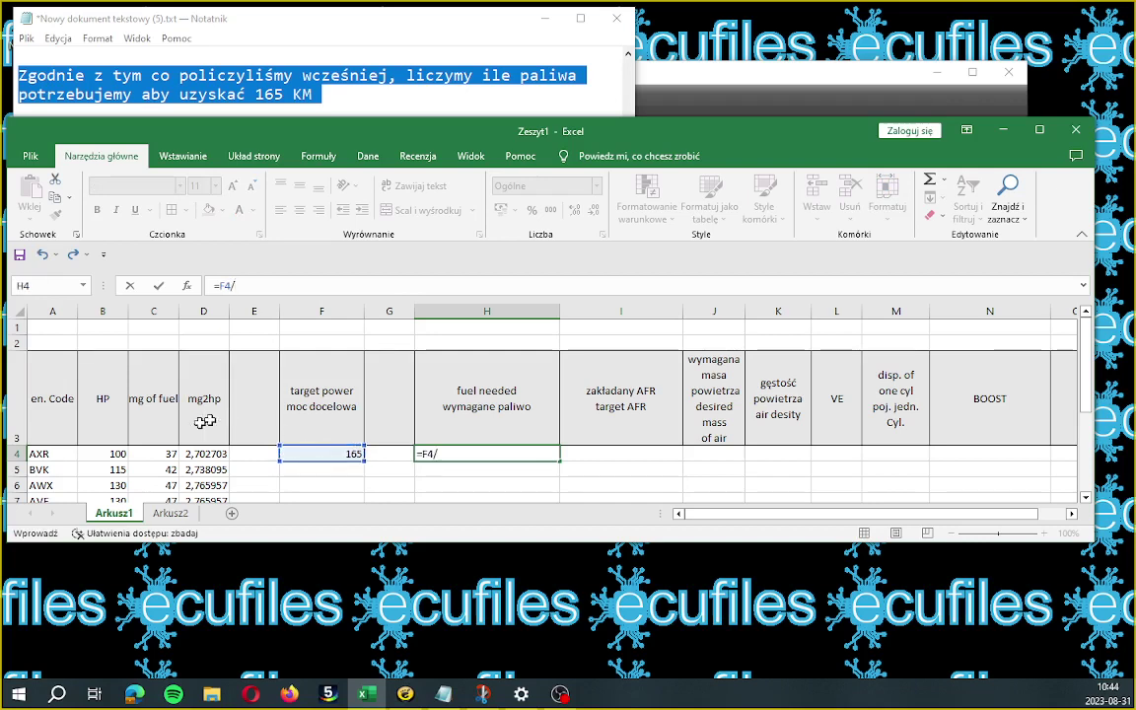
pyautogui.scroll(-3, 171, 452)
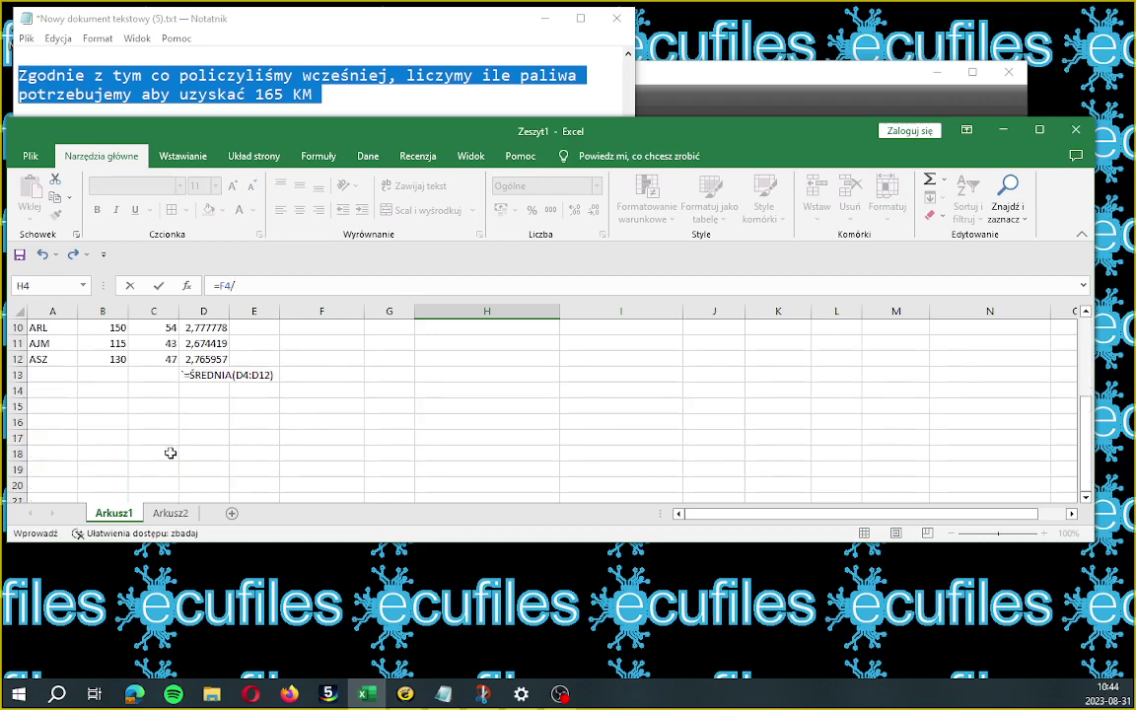
pyautogui.click(210, 376)
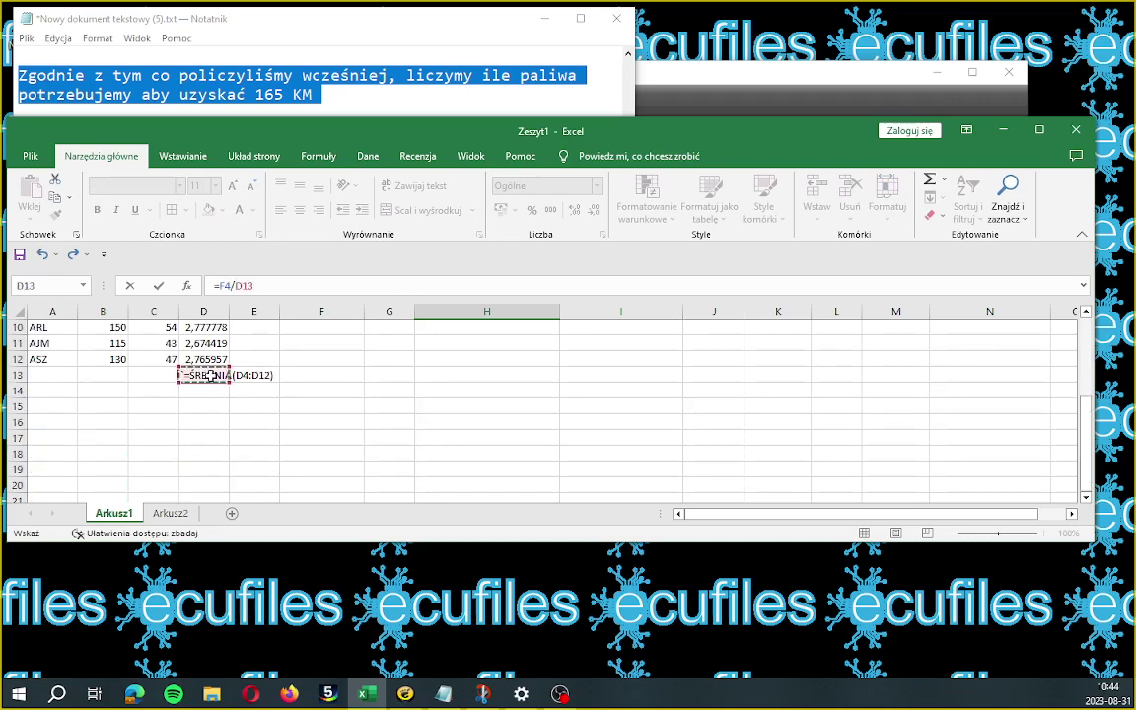
pyautogui.press('Tab')
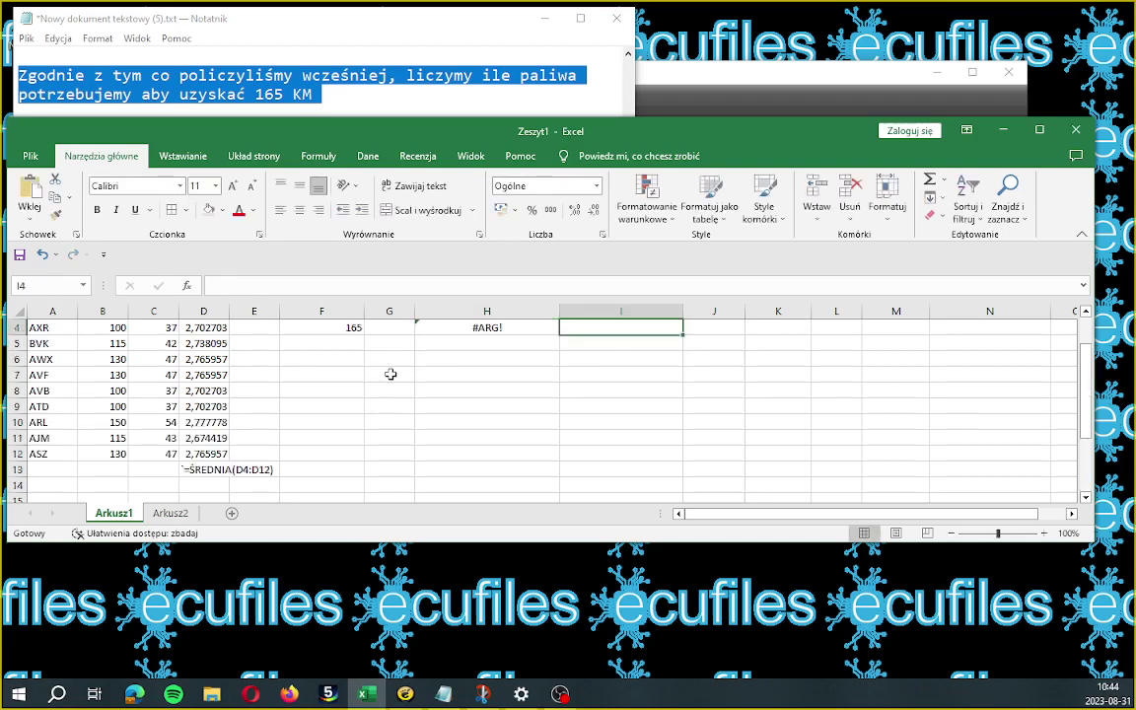
# - Remove the stray leading character from D13 so its formula reads =ŚREDNIA(D4:D12), and check the fuel needed result in H4
pyautogui.click(197, 469)
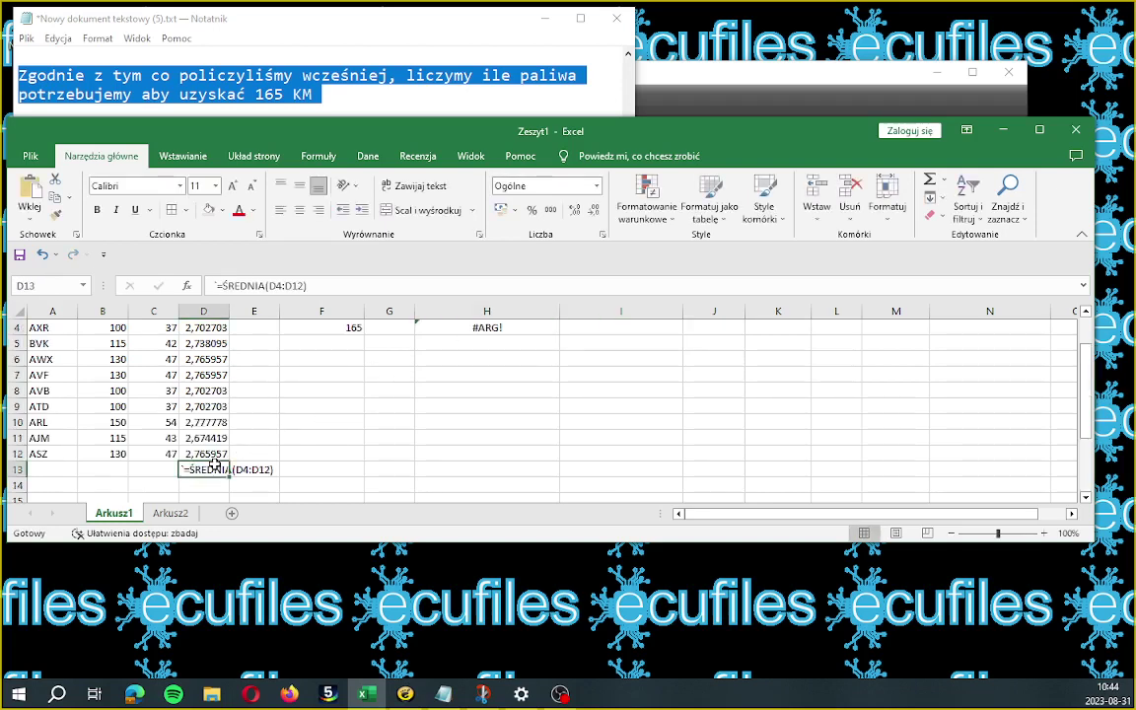
pyautogui.click(218, 285)
pyautogui.press('BackSpace')
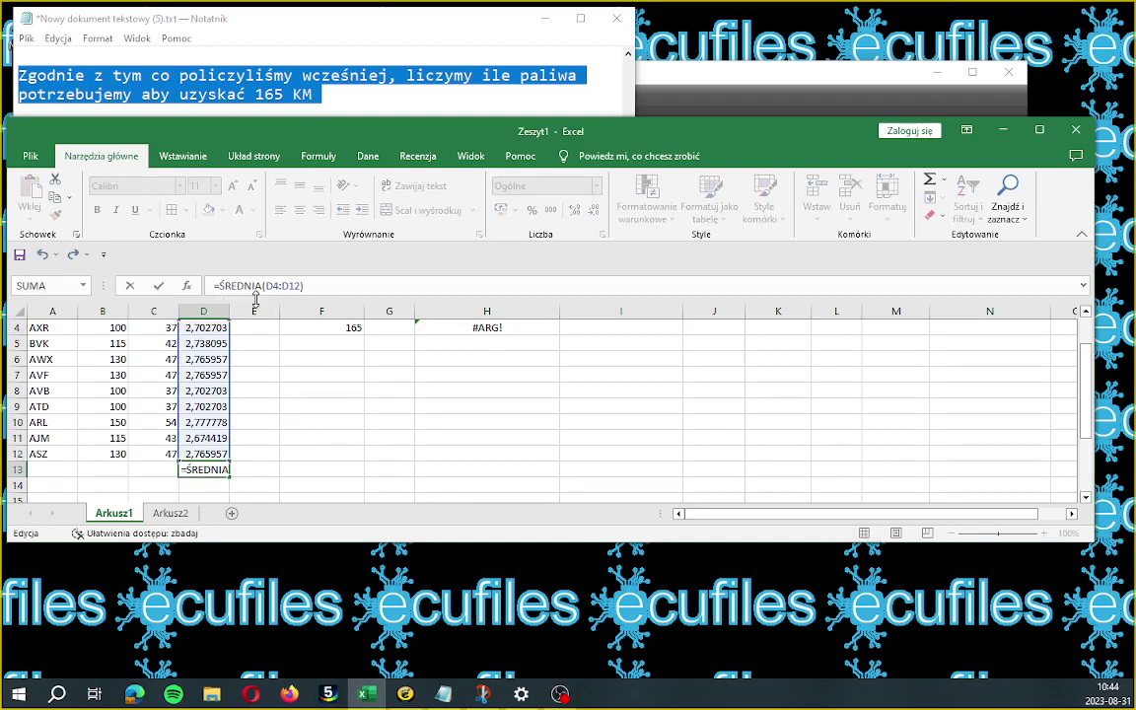
pyautogui.press('Tab')
pyautogui.scroll(2, 533, 330)
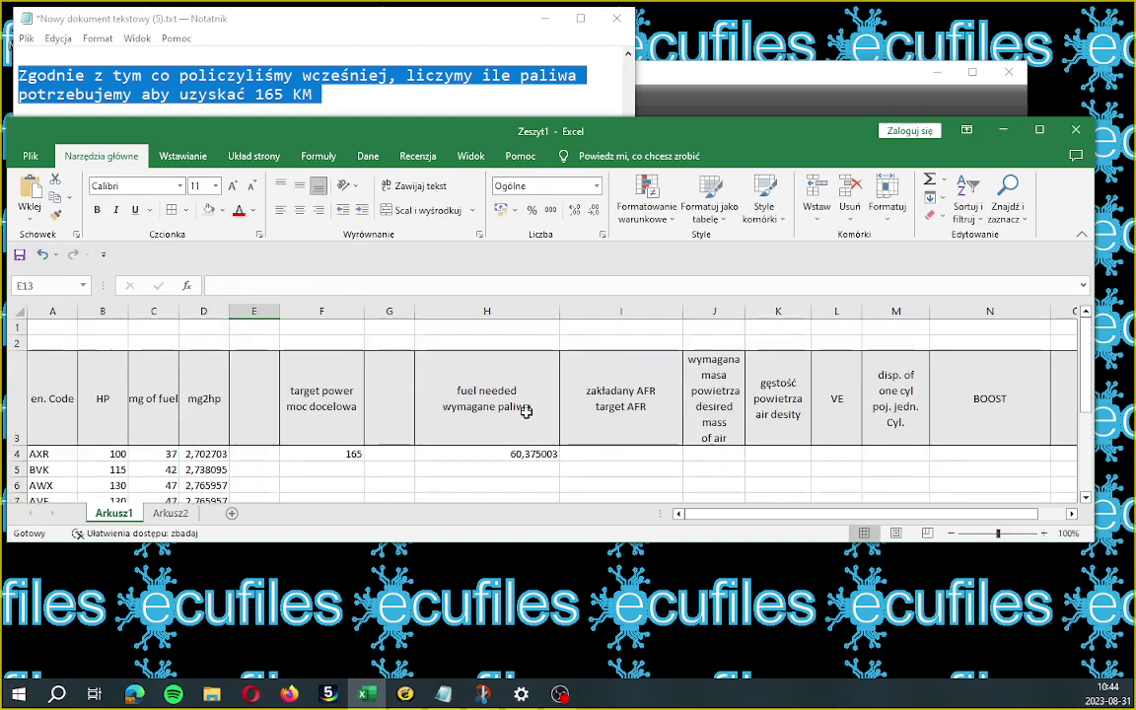
pyautogui.scroll(-1, 523, 415)
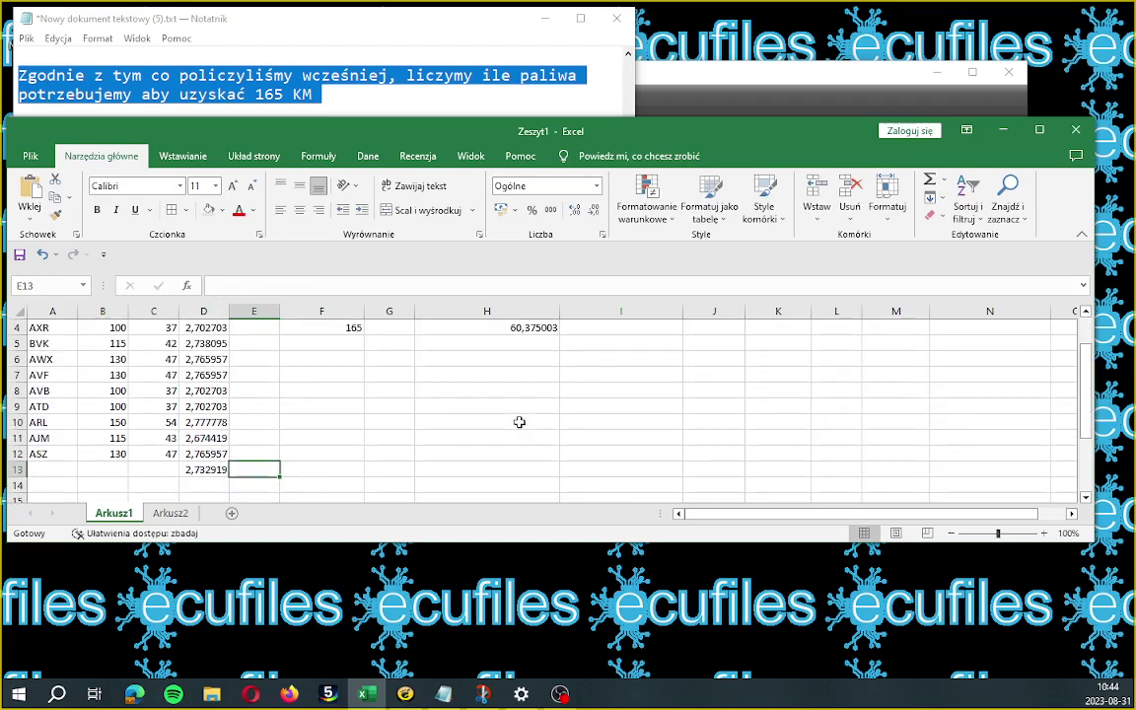
pyautogui.scroll(1, 519, 424)
pyautogui.click(523, 453)
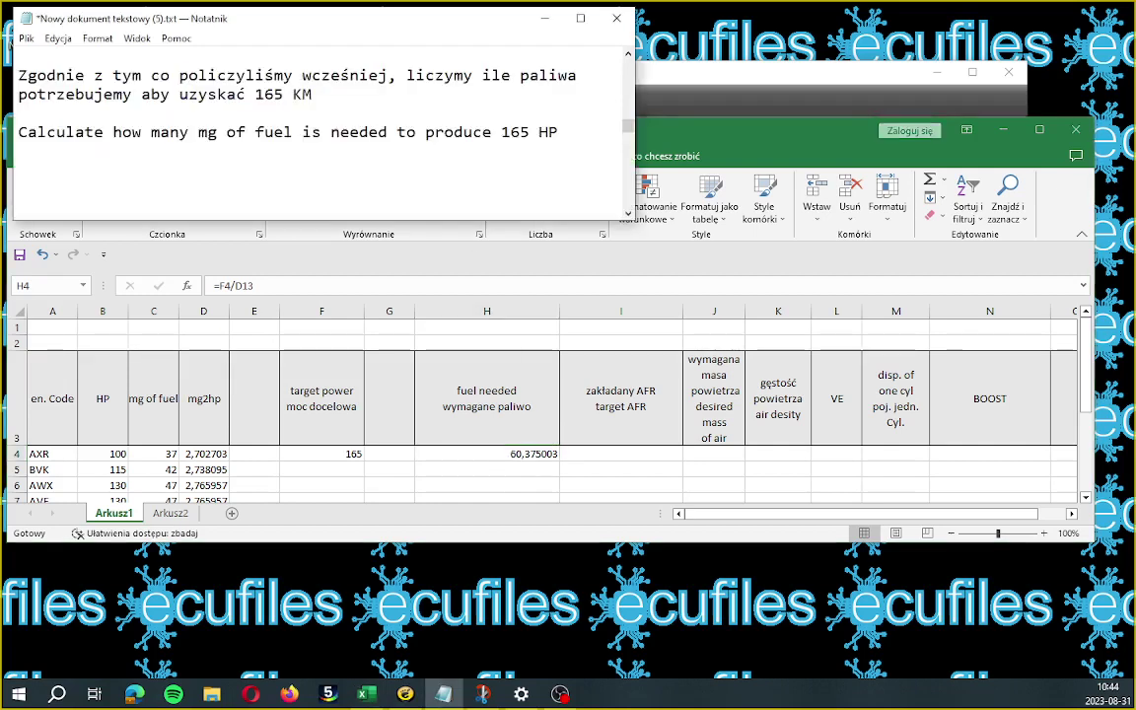
# - Find and highlight the Polish and English lines about the 17,5 target AFR in the Notepad notes
pyautogui.scroll(-2, 316, 128)
pyautogui.scroll(-1, 3, 91)
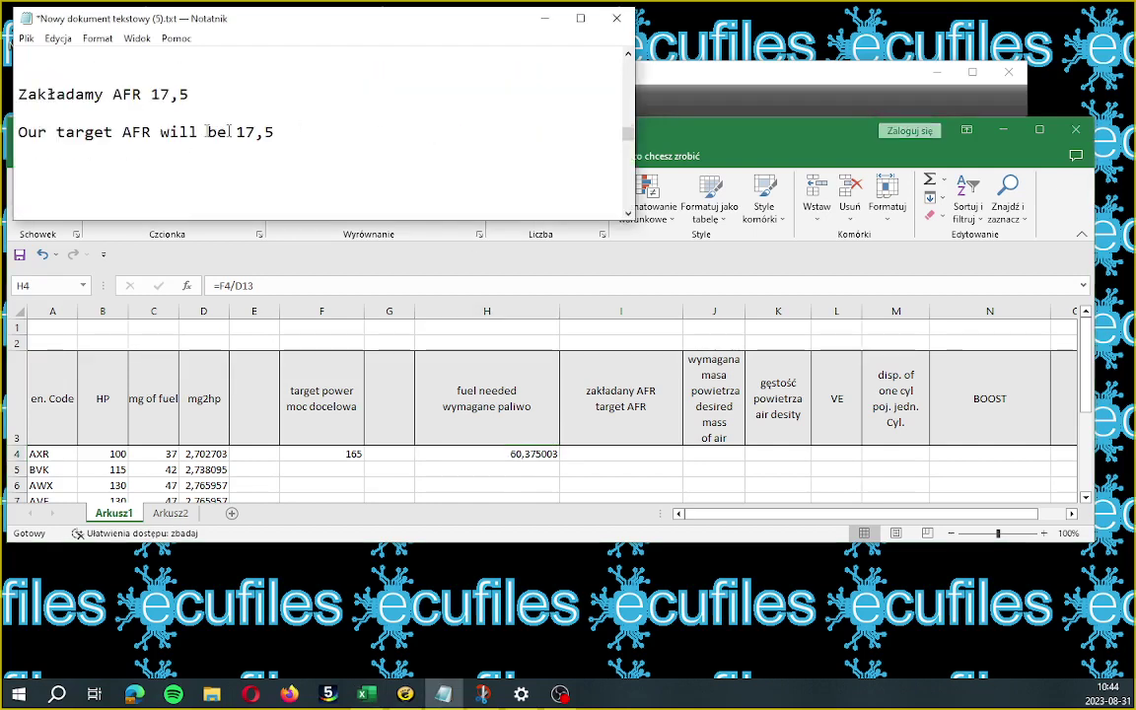
pyautogui.moveTo(18, 94); pyautogui.dragTo(276, 134)
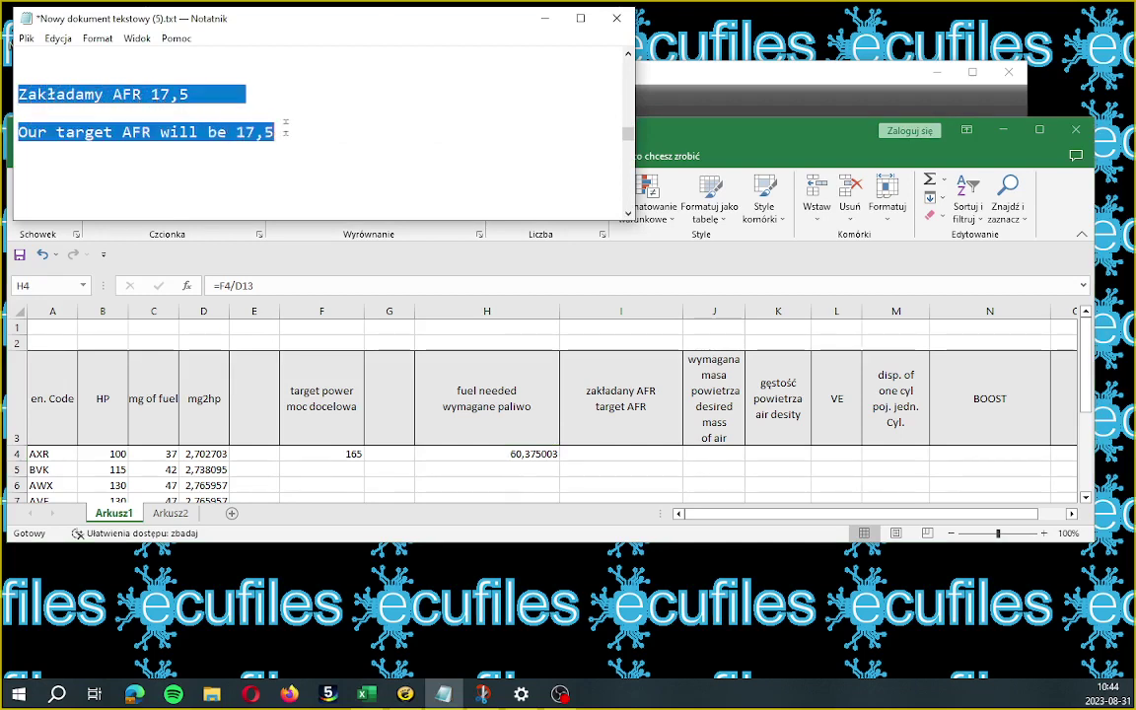
# - Append "bezdymny, niska temperatura spalin - bezpieczny" to the Polish AFR 17,5 line in Notepad
pyautogui.click(225, 99)
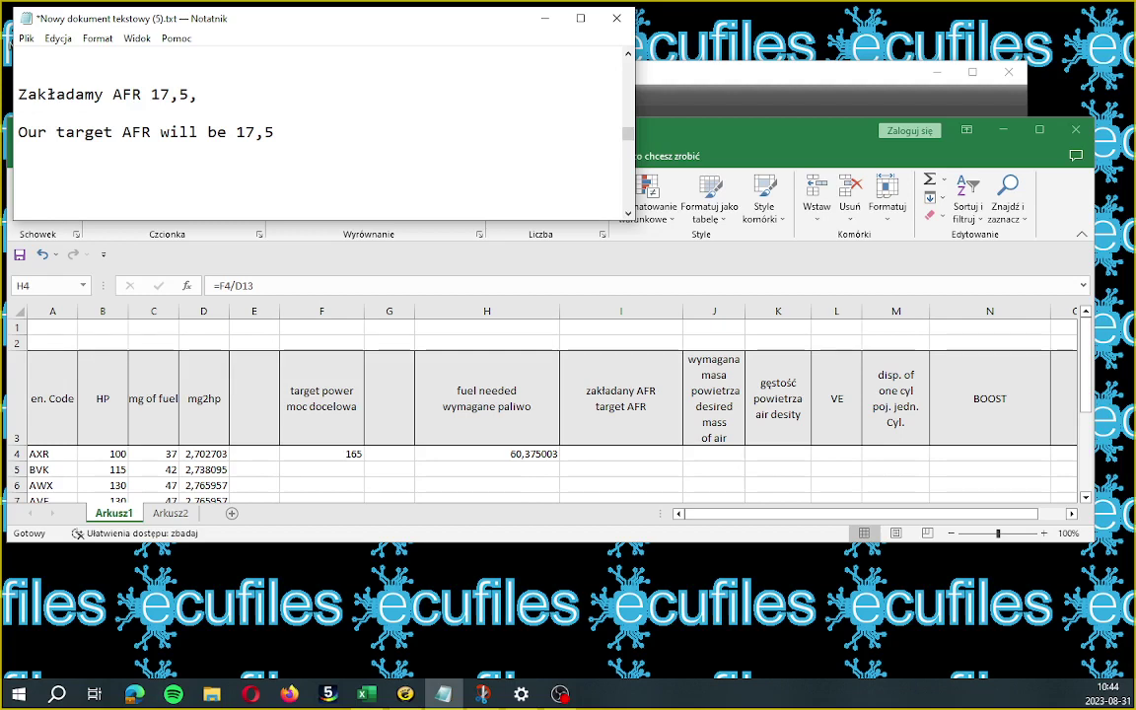
pyautogui.press('BackSpace')
pyautogui.write('ezdymny')
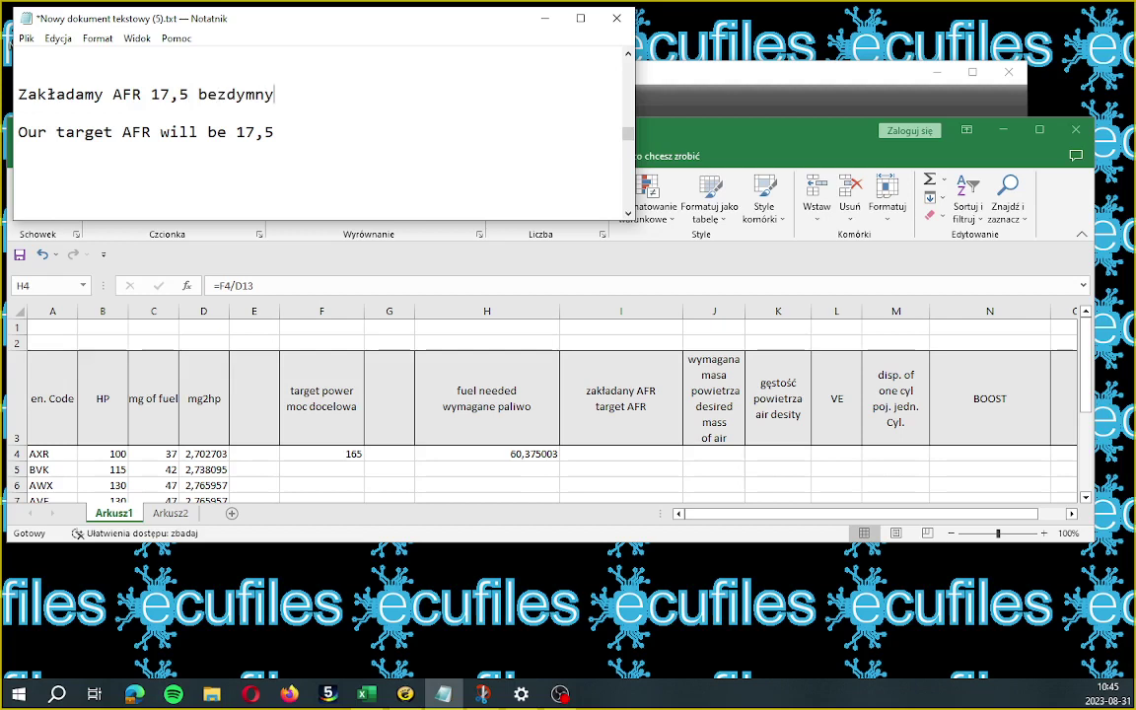
pyautogui.write(', niska temperatur')
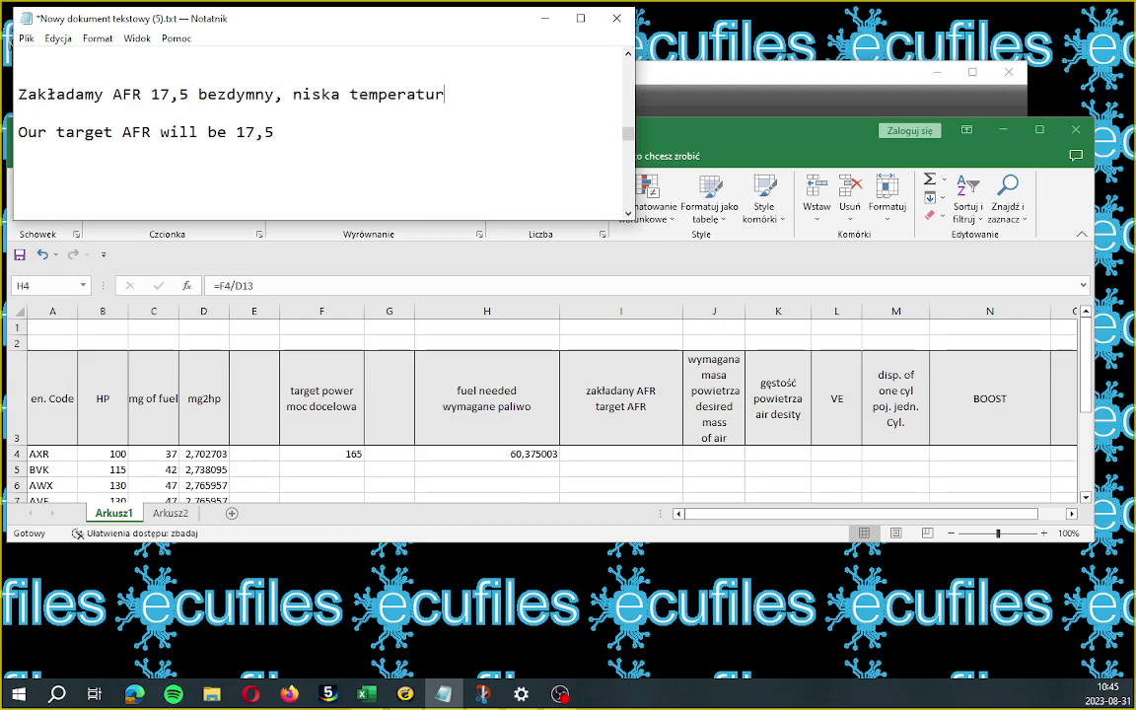
pyautogui.write('a spal')
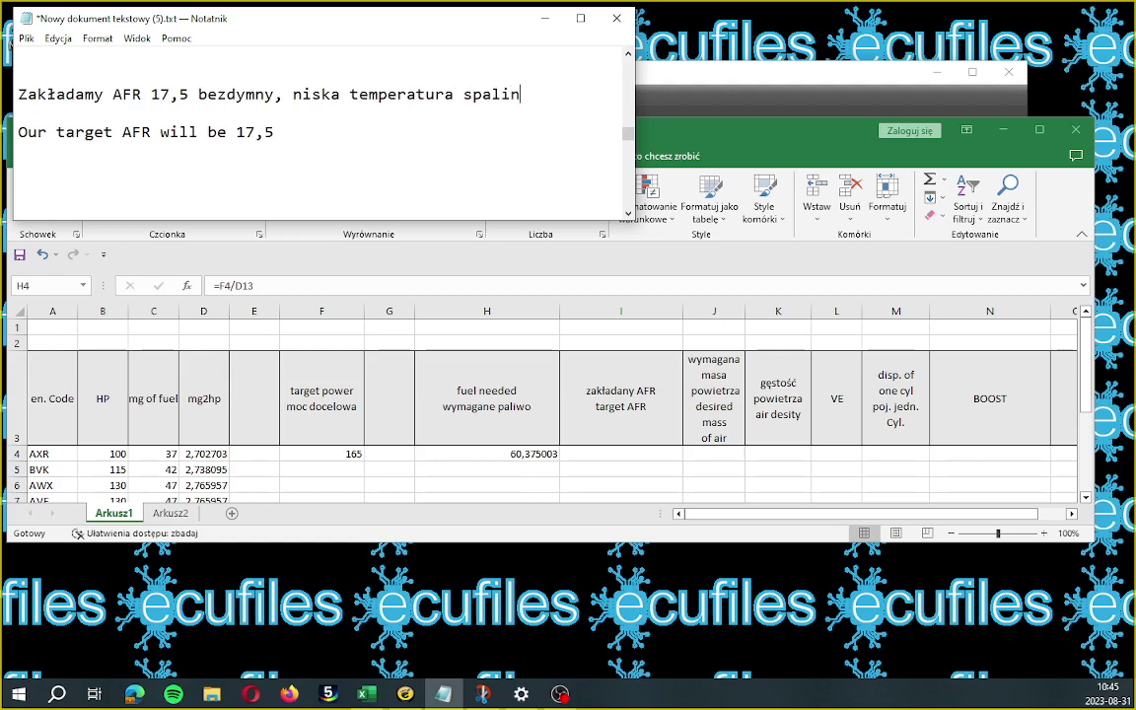
pyautogui.write('in - ')
pyautogui.write('bez')
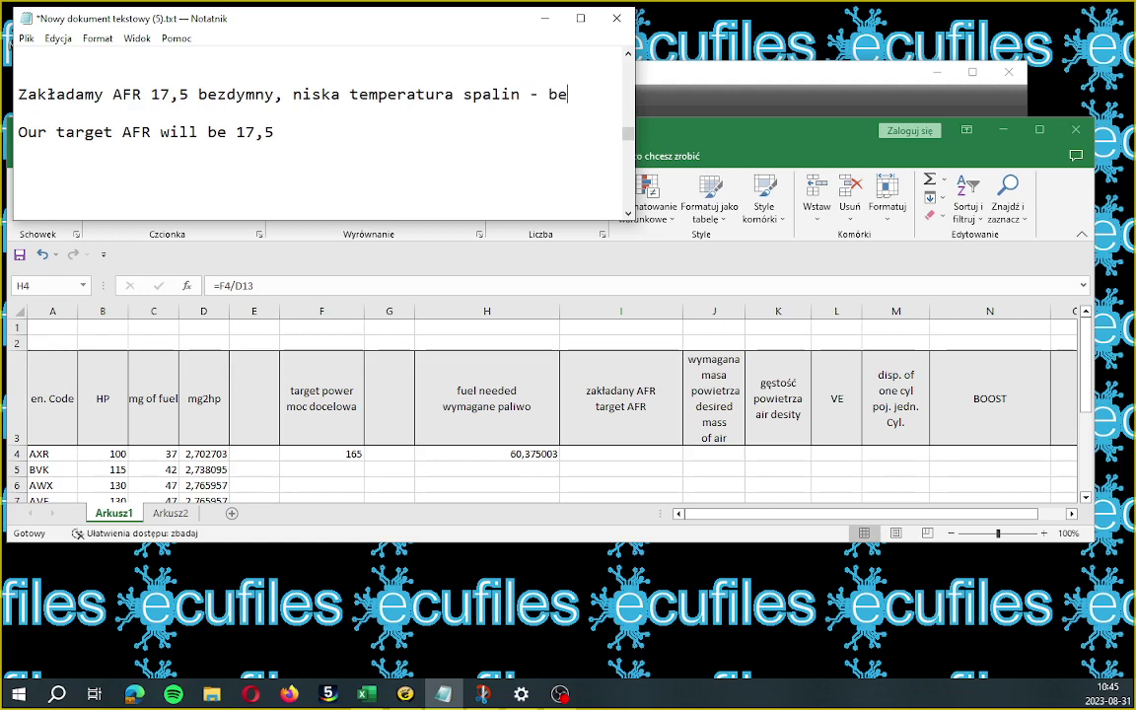
pyautogui.write('p')
pyautogui.write('ieczny  Our')
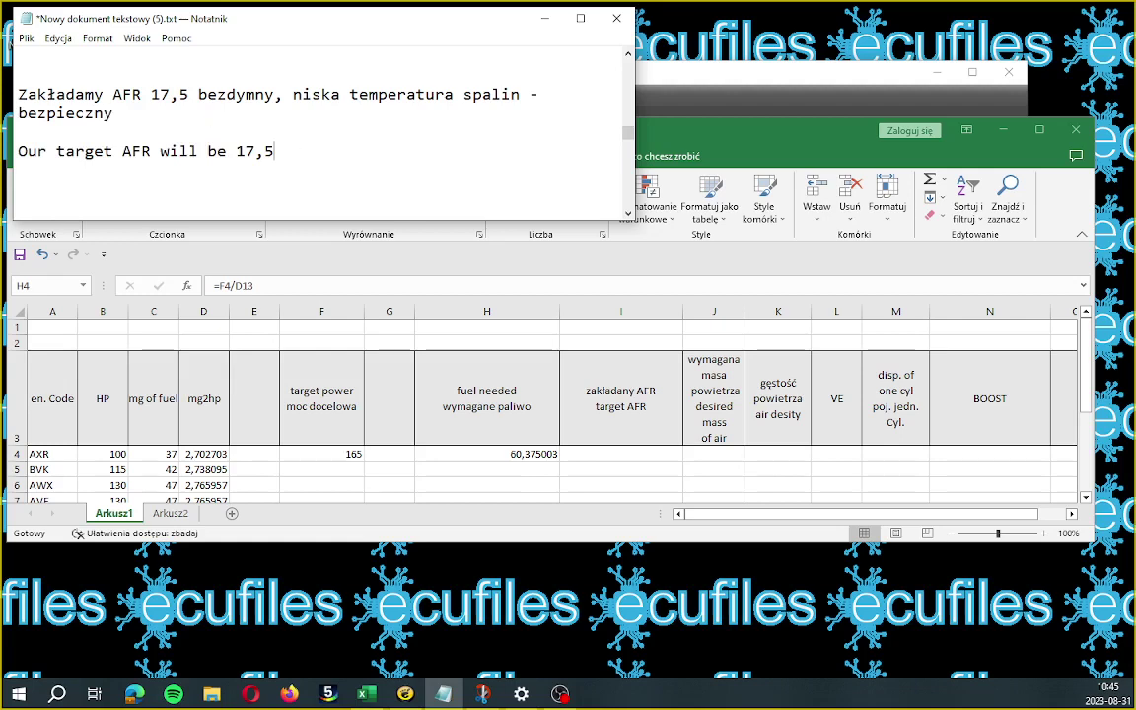
# - Append "smokefree, low EGT - SAFE" to the English target AFR line in Notepad
pyautogui.write(' target AFR will be 17,5 smok')
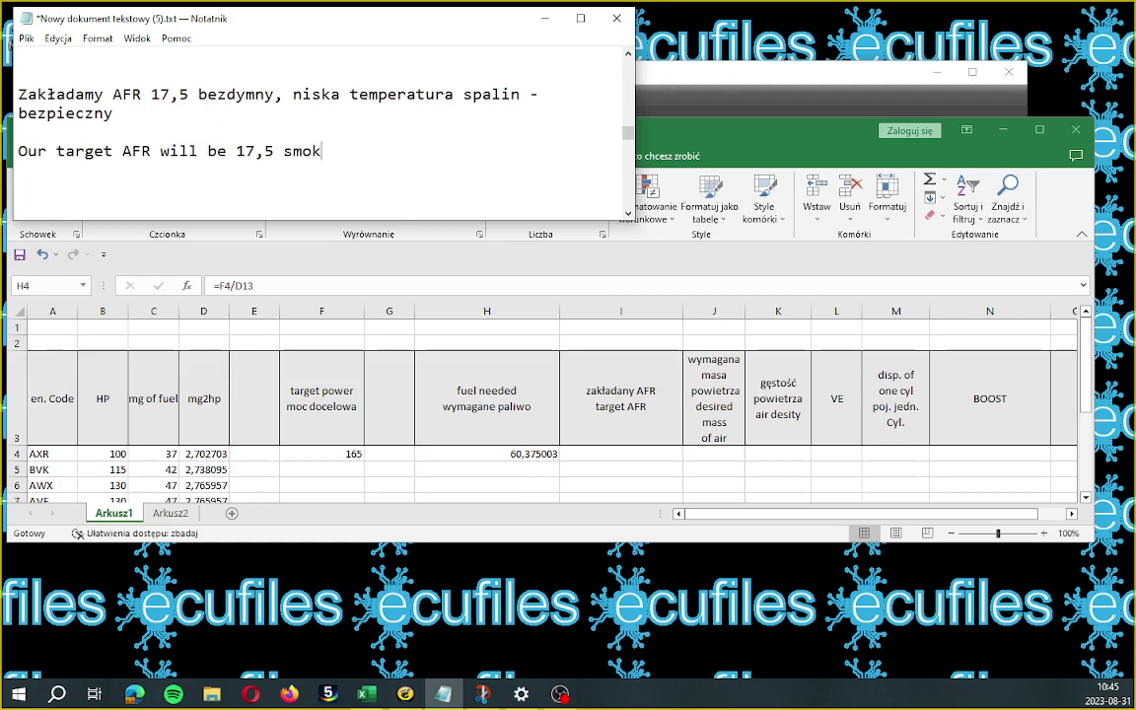
pyautogui.write('efree, low E')
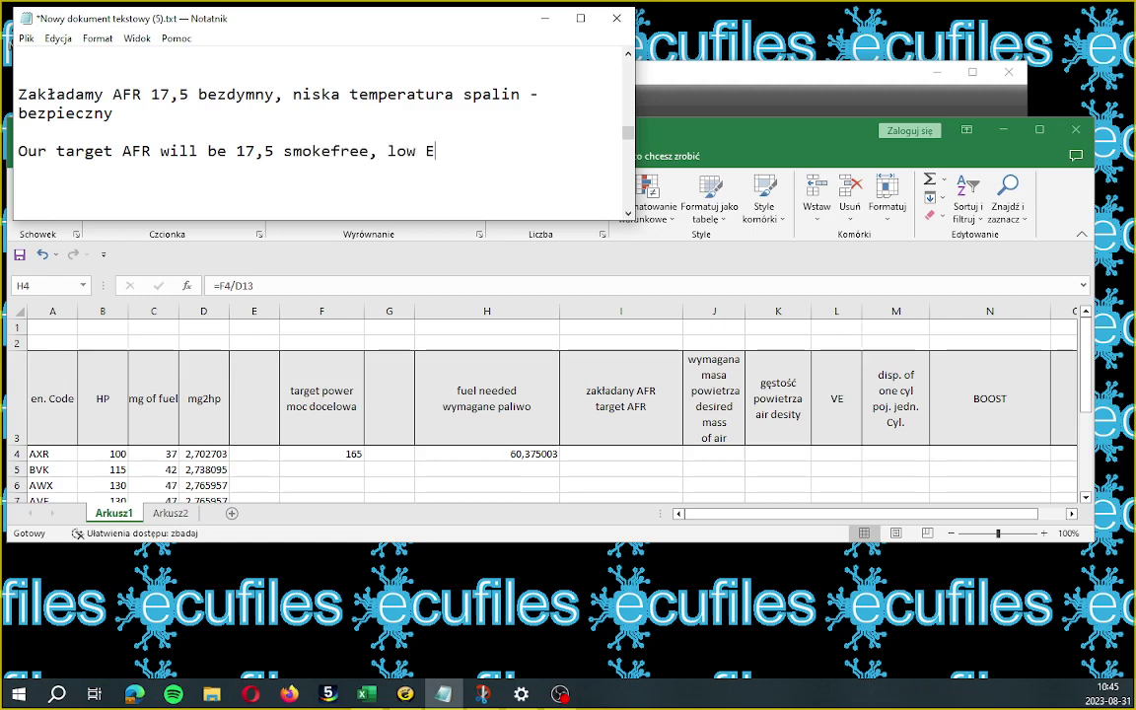
pyautogui.write('GT - SAFE')
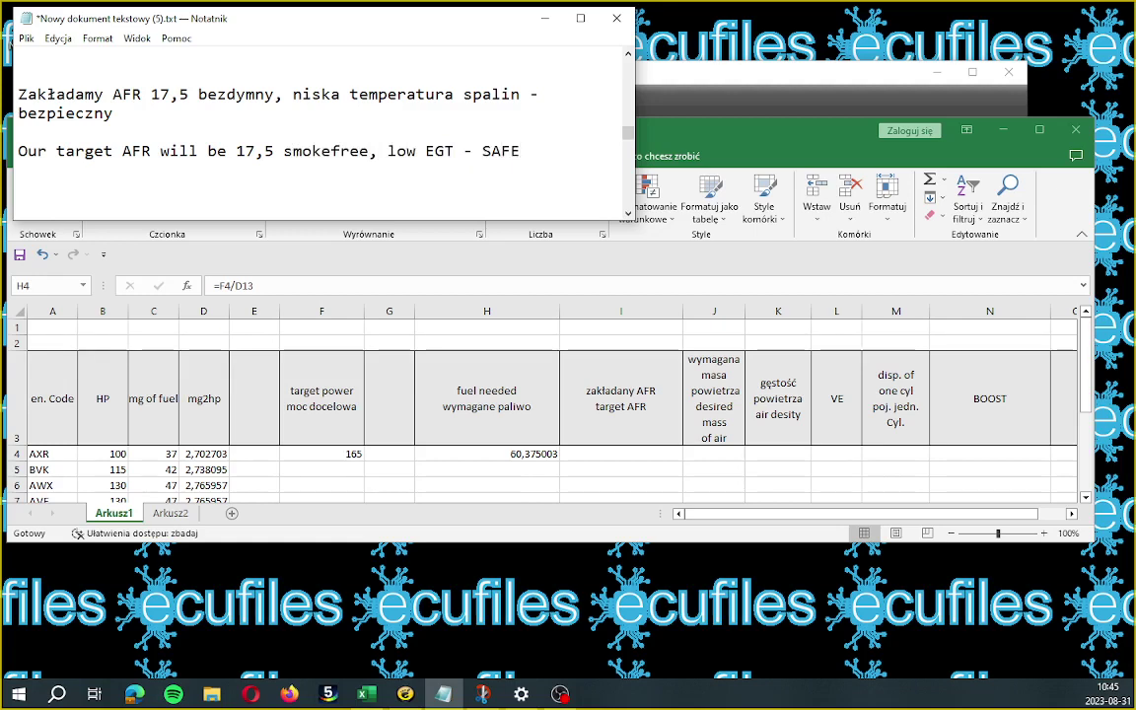
# - Switch to Excel, dismiss the Help pane and enter 17,5 as the target AFR in cell I4
pyautogui.click(656, 453)
pyautogui.click(656, 454)
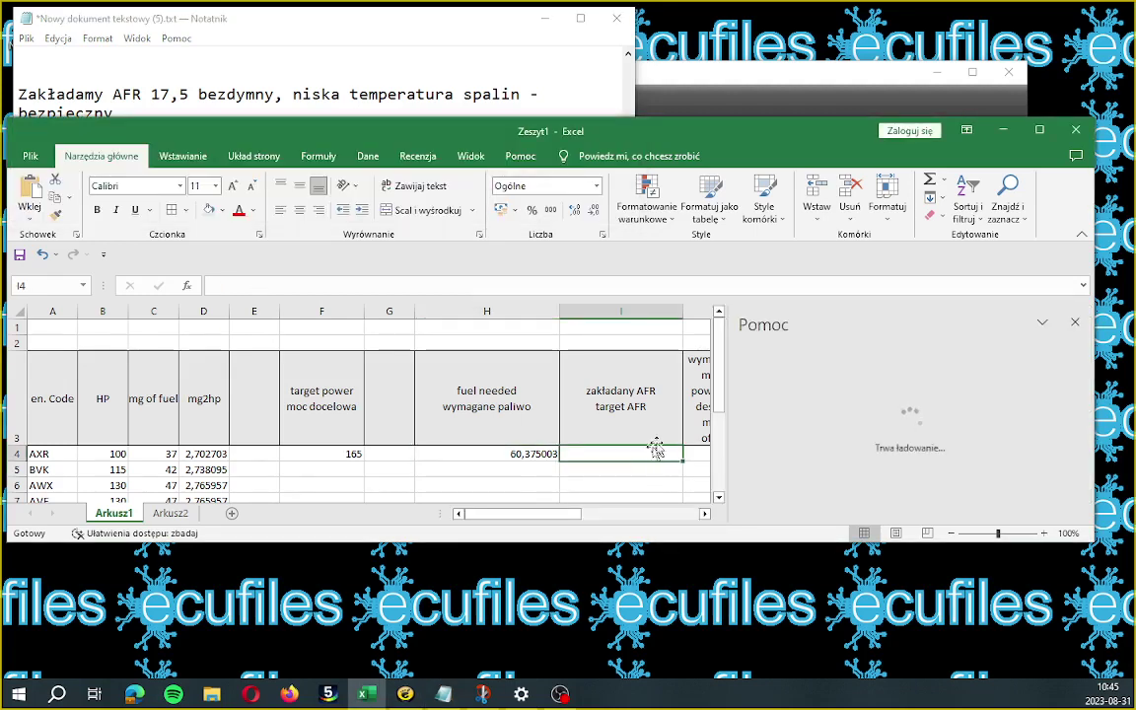
pyautogui.click(1075, 325)
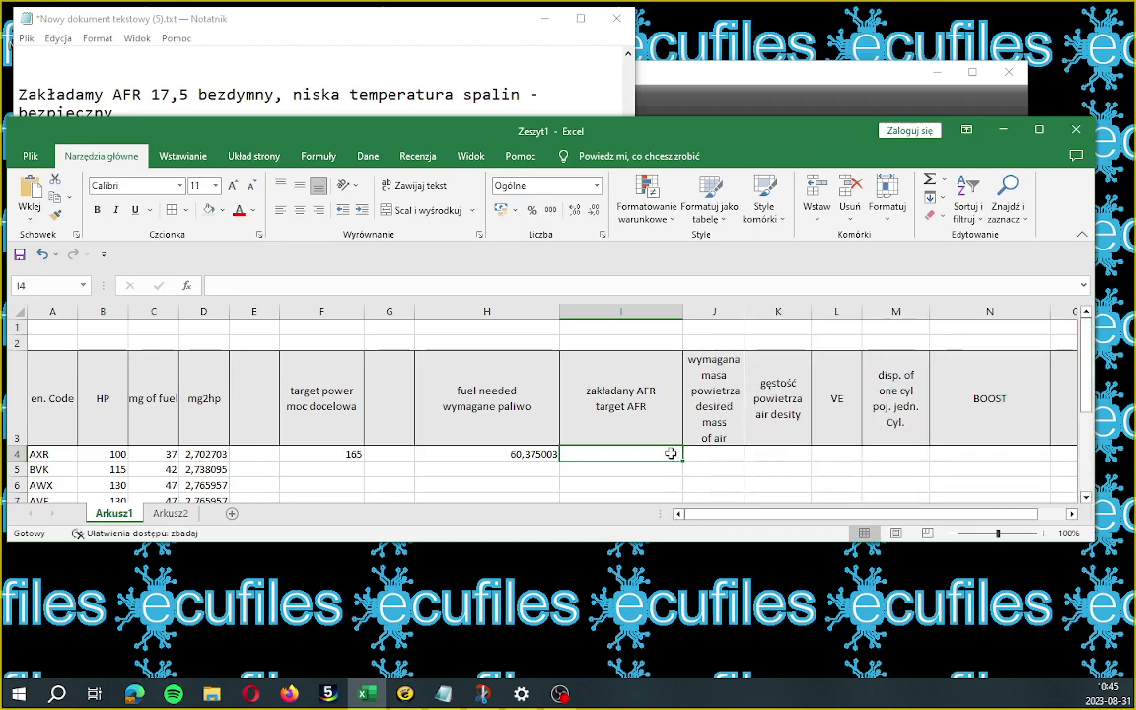
pyautogui.click(214, 285)
pyautogui.write('1')
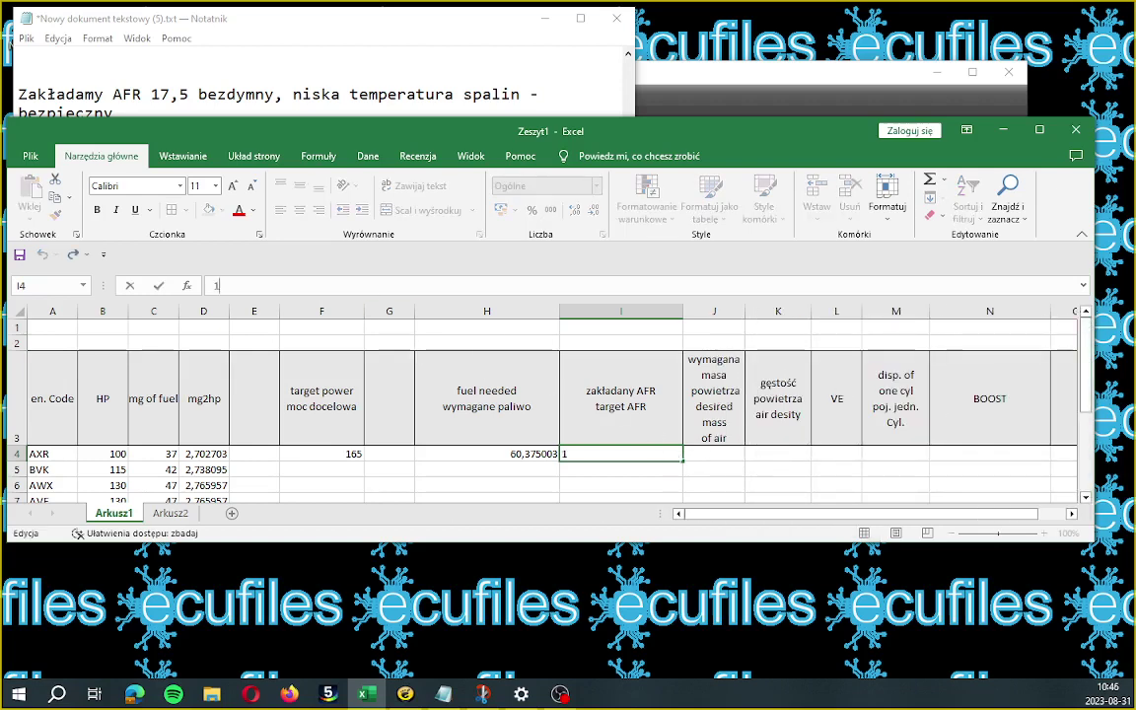
pyautogui.write('7,5')
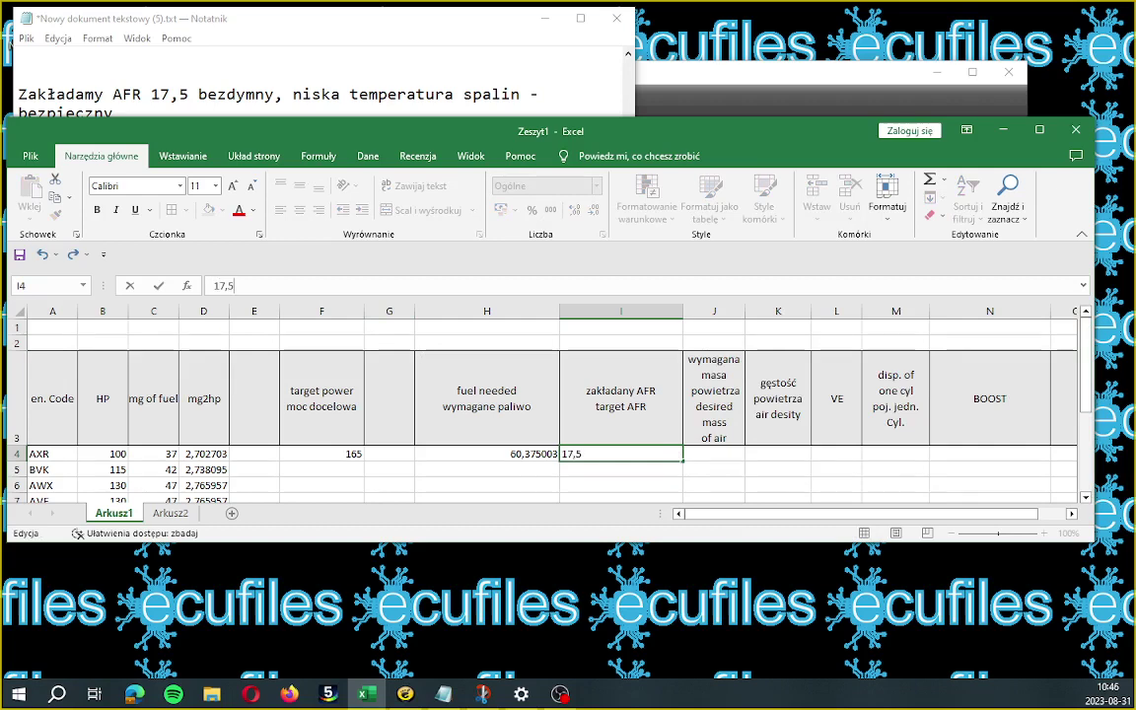
pyautogui.press('Tab')
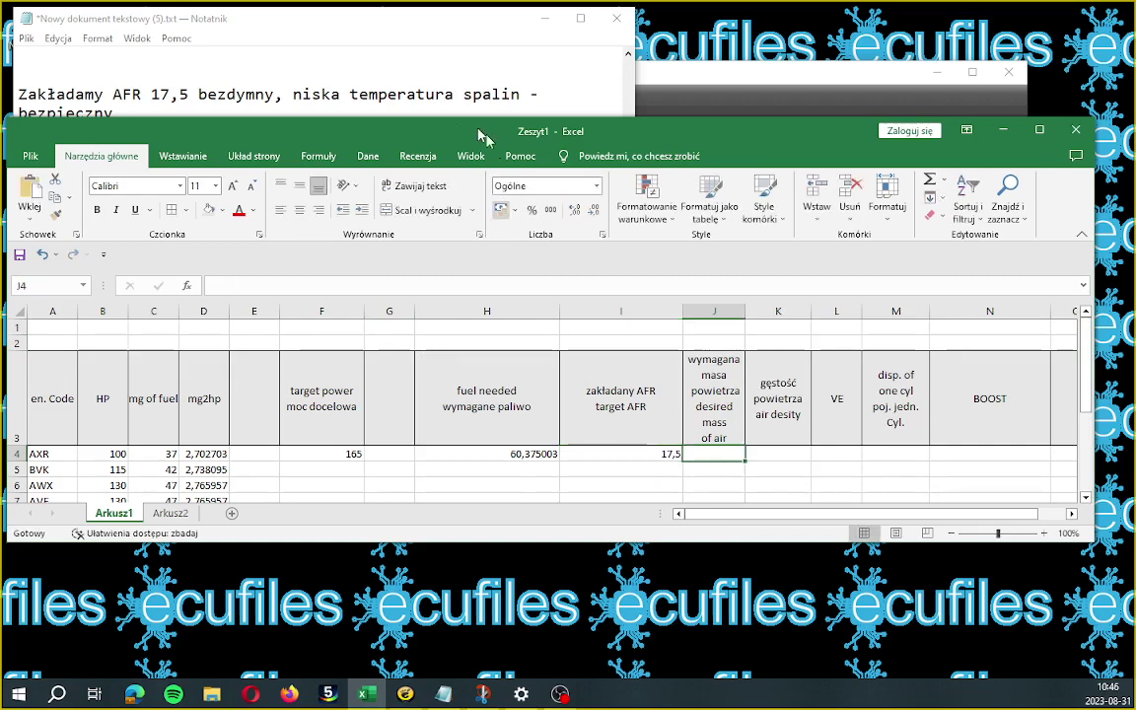
# - Find and highlight the Polish and English Notepad lines about calculating the air mass needed at the target AFR
pyautogui.click(567, 98)
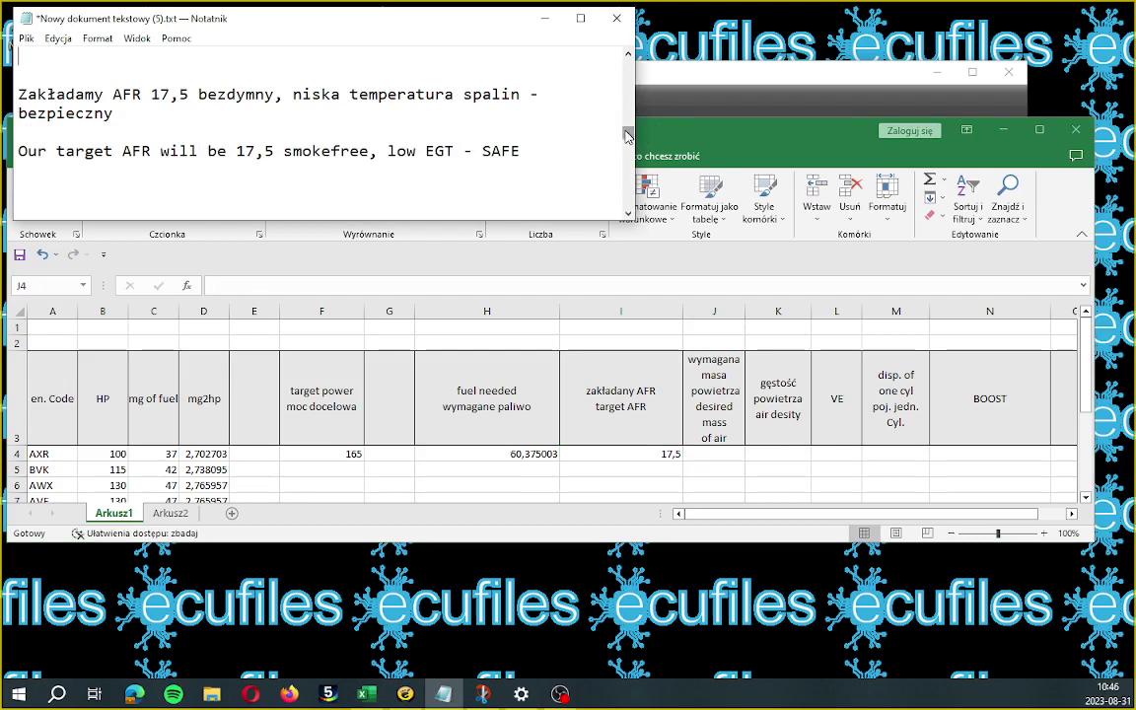
pyautogui.moveTo(628, 123); pyautogui.dragTo(627, 141)
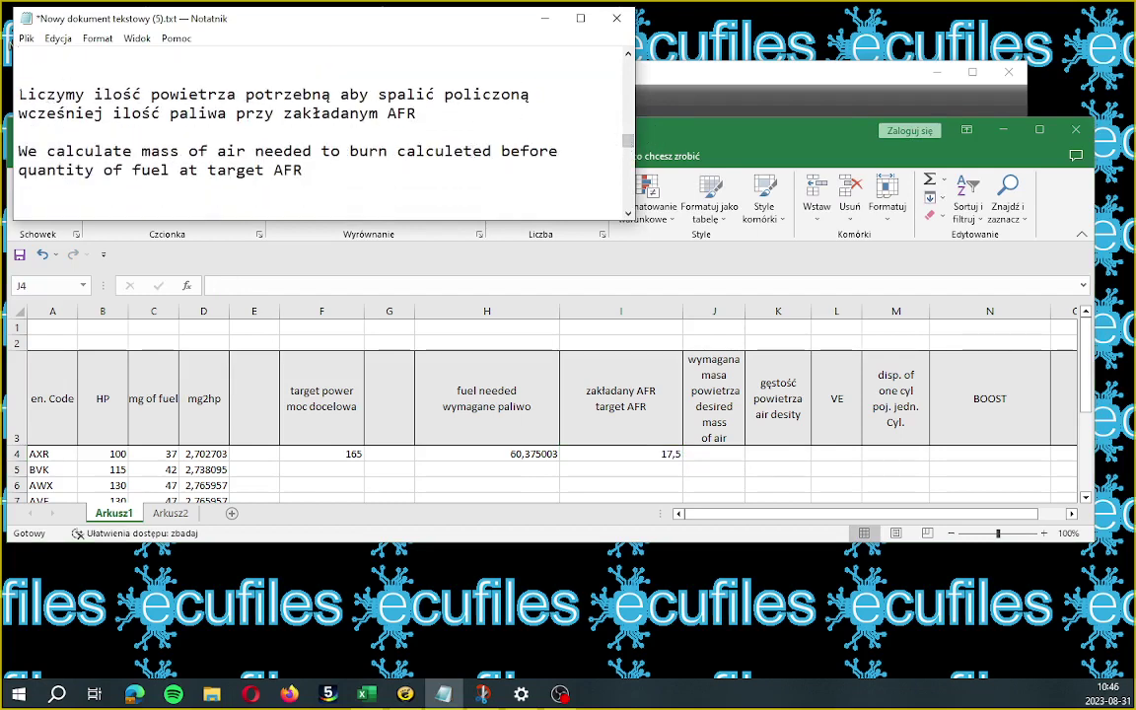
pyautogui.moveTo(17, 95); pyautogui.dragTo(303, 171)
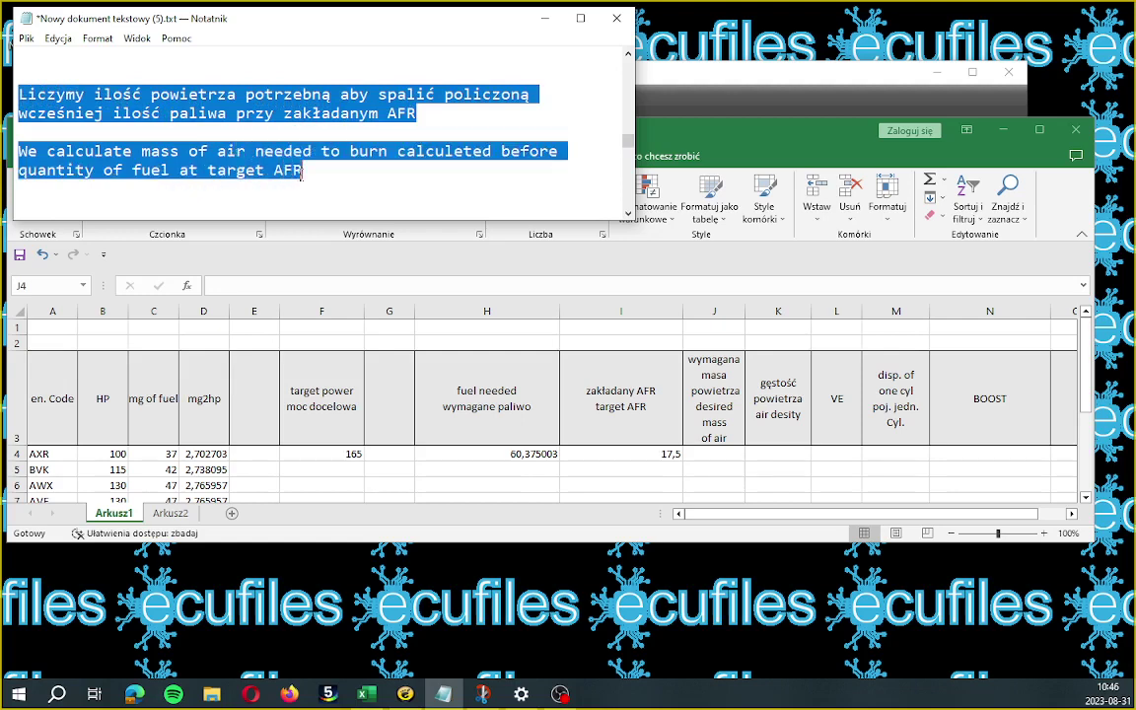
# - Switch to Excel and calculate the desired mass of air in cell J4 with the formula =H4*I4
pyautogui.click(727, 467)
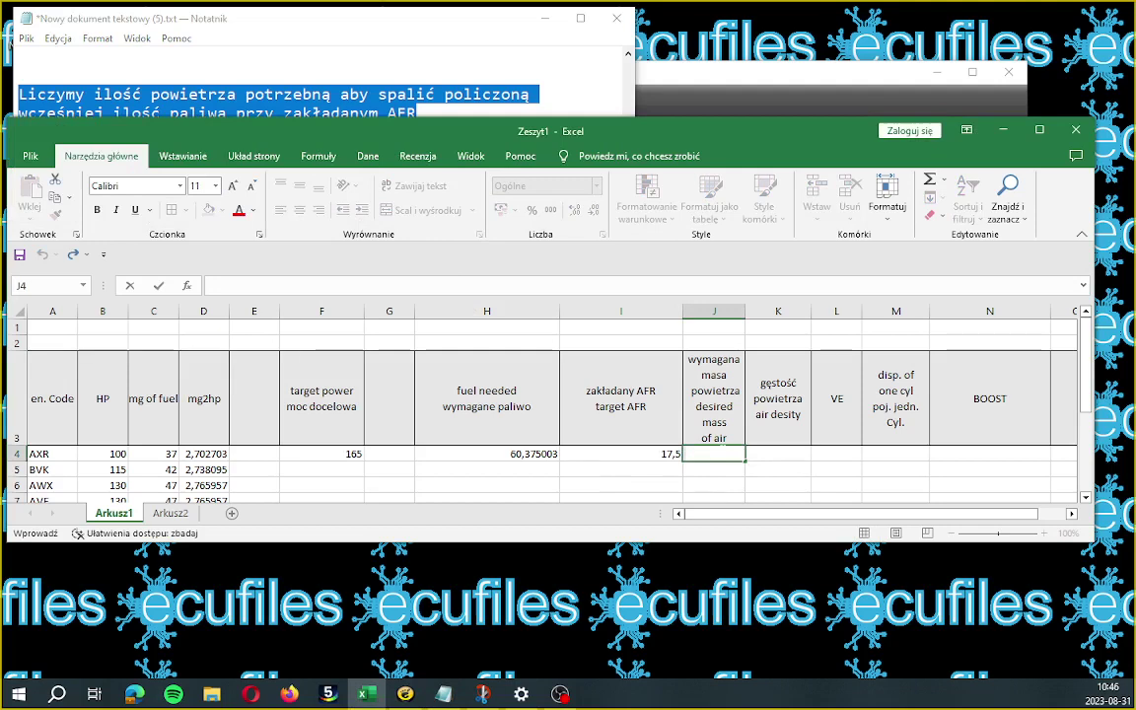
pyautogui.write('=')
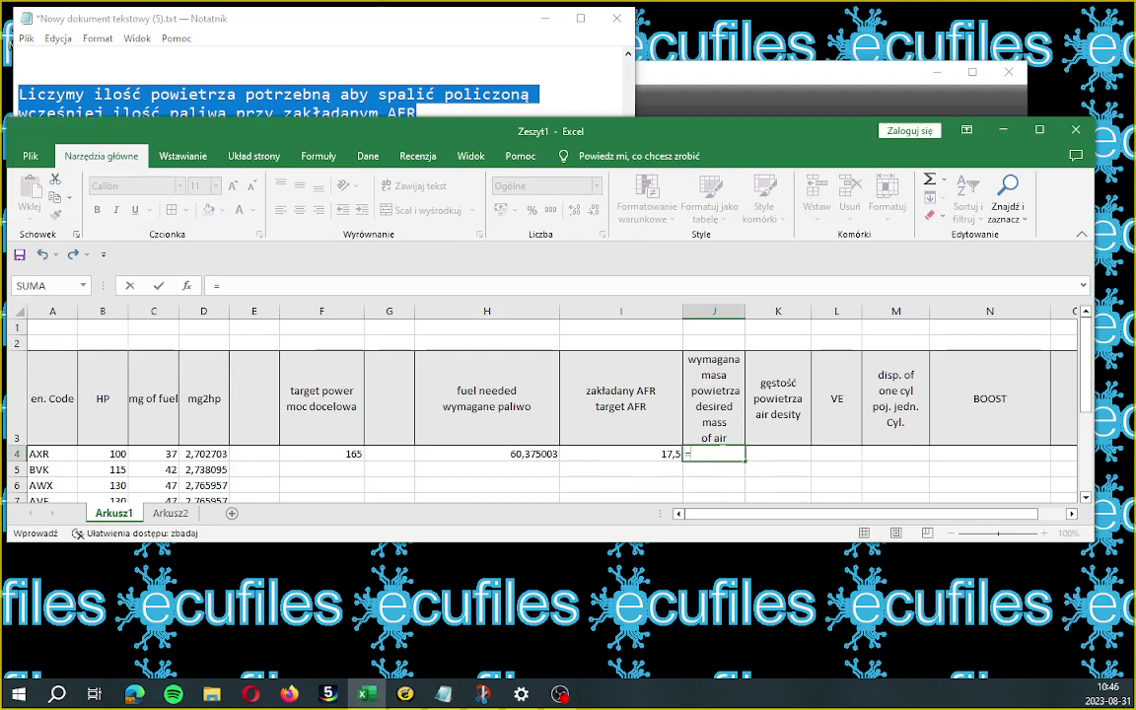
pyautogui.click(522, 453)
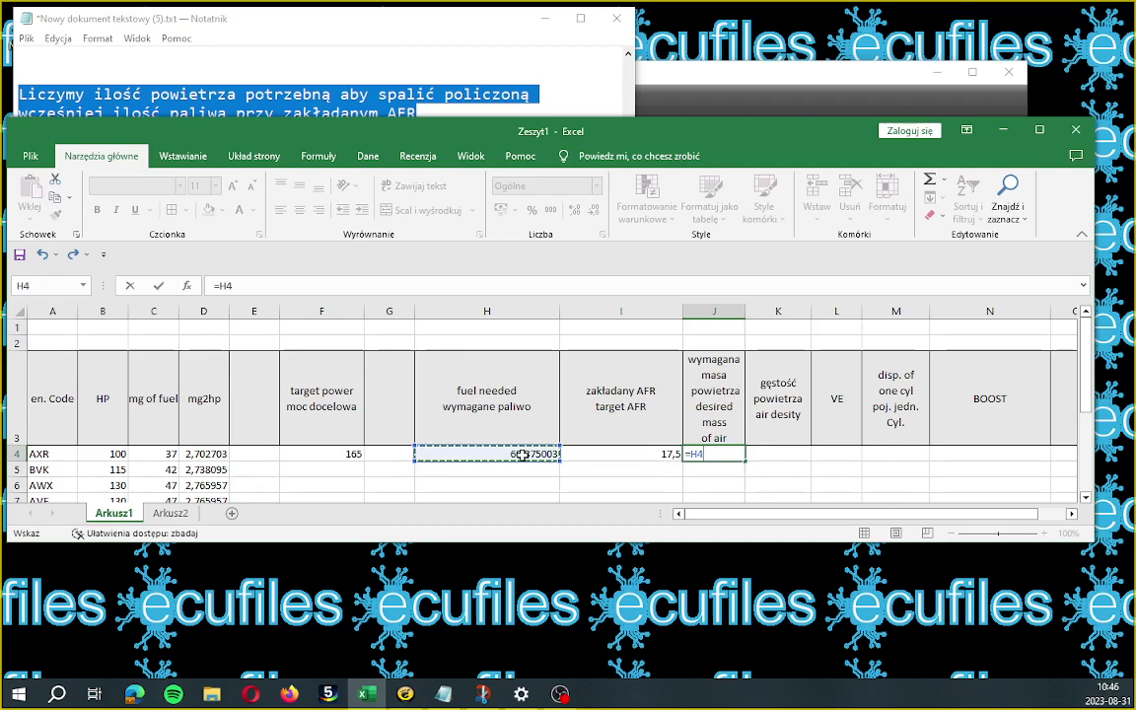
pyautogui.write('*')
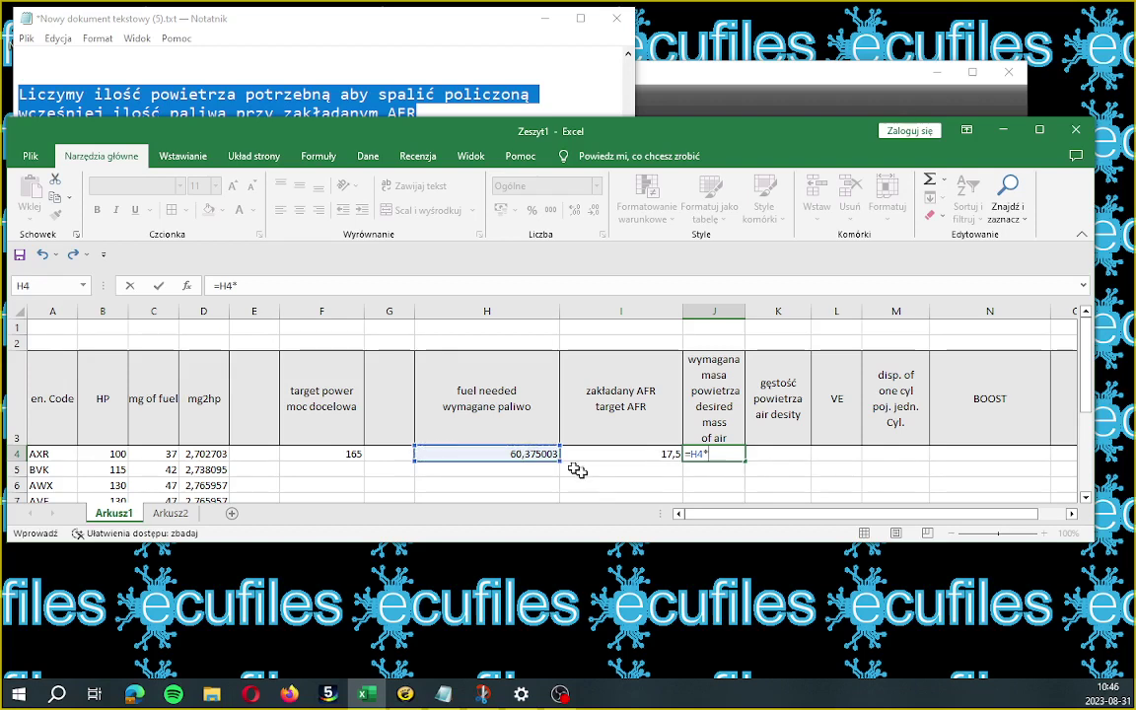
pyautogui.click(641, 455)
pyautogui.press('Tab')
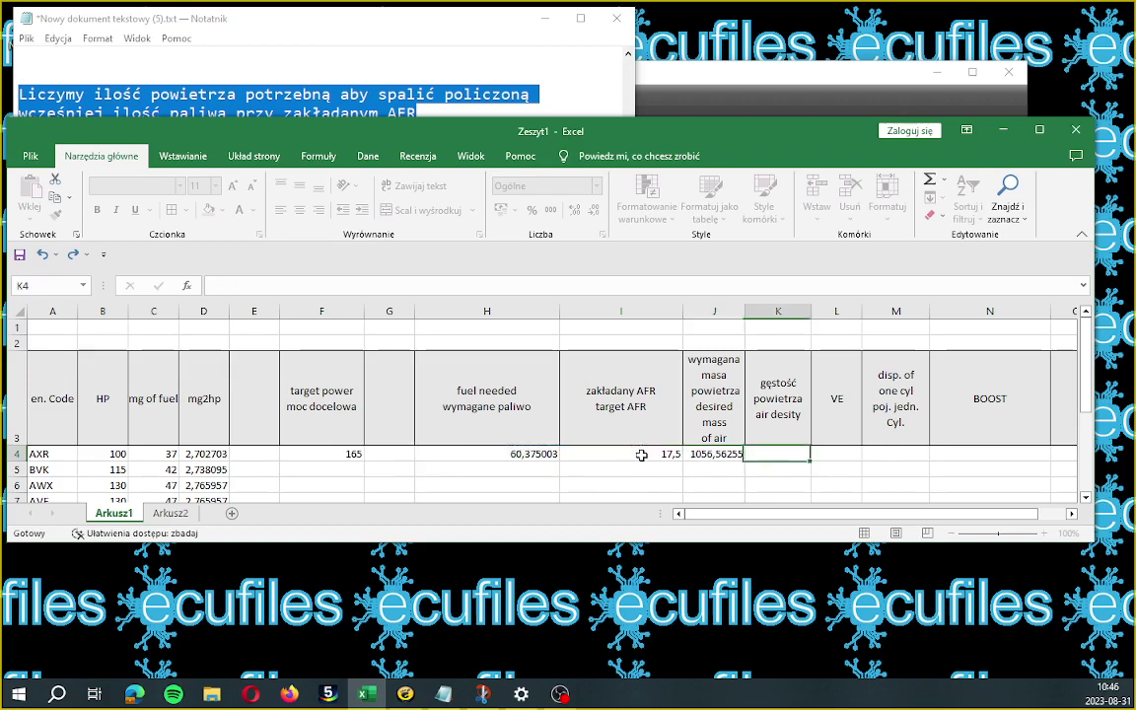
pyautogui.click(715, 456)
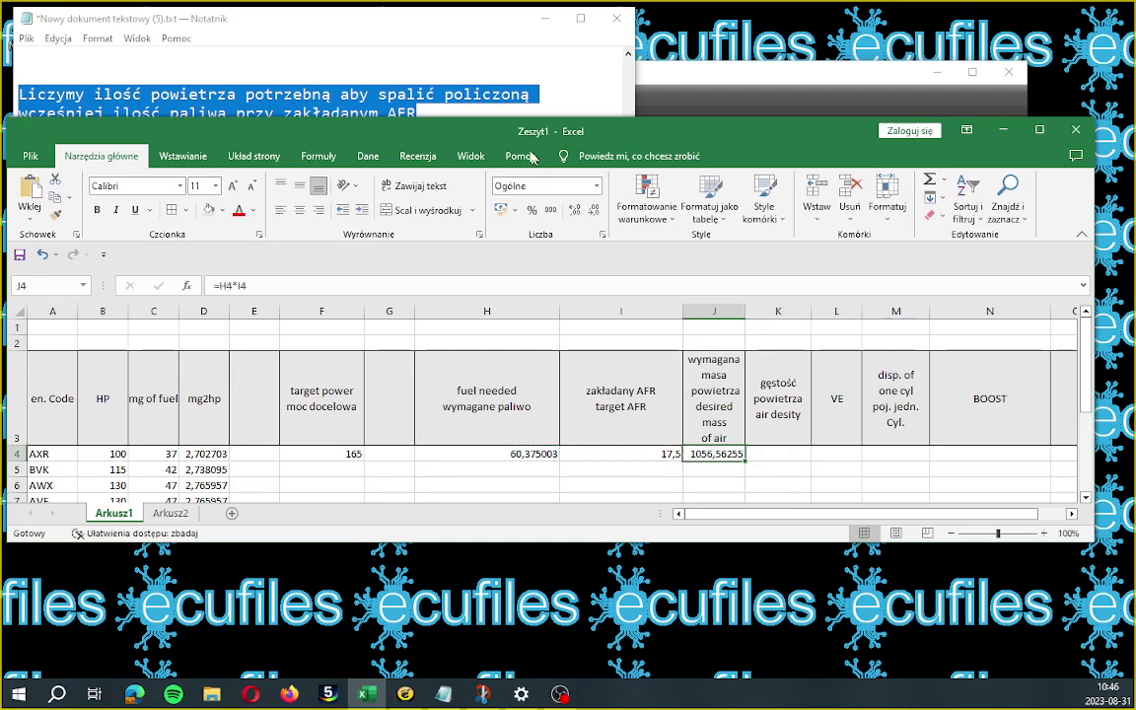
# - Switch to Notepad, find the assumed air density lines and append "1,1" to the Polish one
pyautogui.click(460, 31)
pyautogui.press('Down')
pyautogui.press('Down')
pyautogui.press('Down')
pyautogui.press('Down')
pyautogui.press('Down')
pyautogui.press('Down')
pyautogui.press('Down')
pyautogui.press('Down')
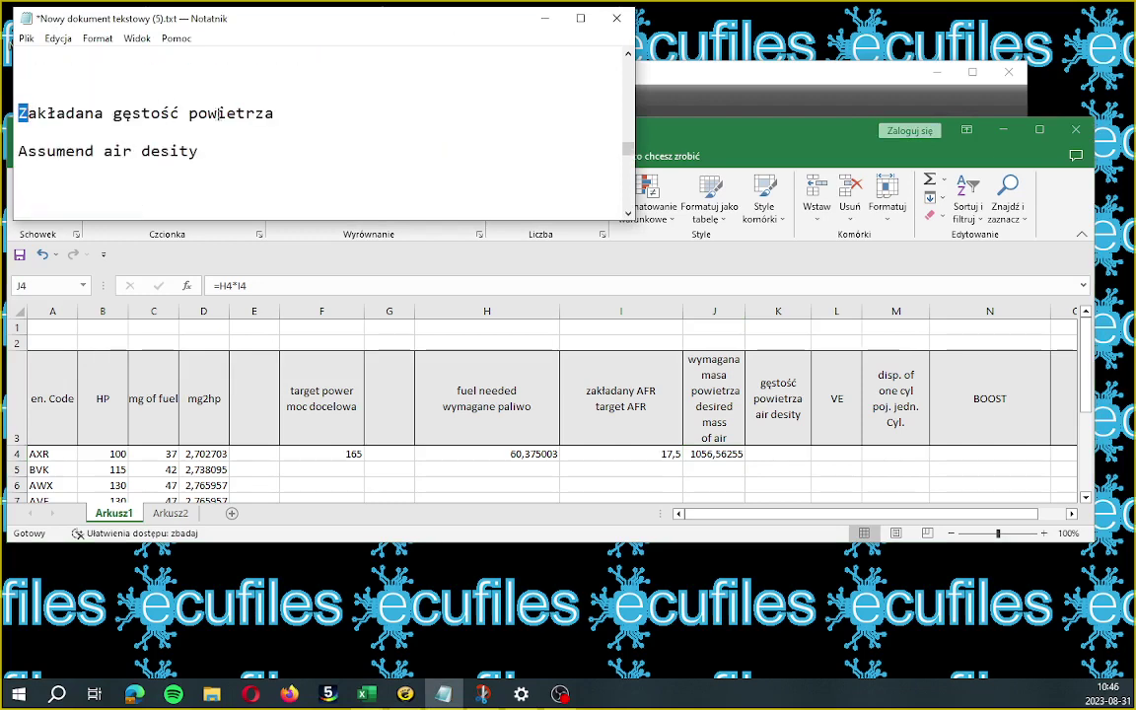
pyautogui.click(284, 113)
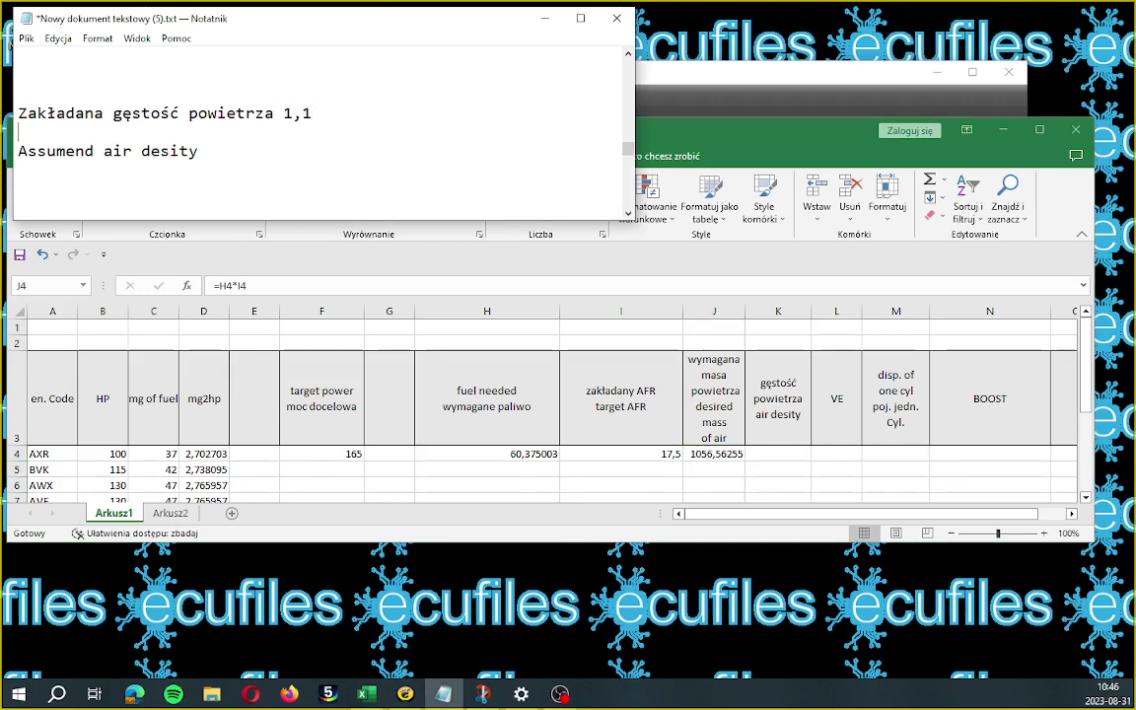
# - Append "1,1" to the English "Assumend air desity" line in Notepad
pyautogui.click(25, 151)
pyautogui.press('Right')
pyautogui.press('Right')
pyautogui.press('Right')
pyautogui.press('Right')
pyautogui.press('Right')
pyautogui.press('Right')
pyautogui.press('Right')
pyautogui.press('Right')
pyautogui.press('Right')
pyautogui.press('Right')
pyautogui.press('Right')
pyautogui.press('Right')
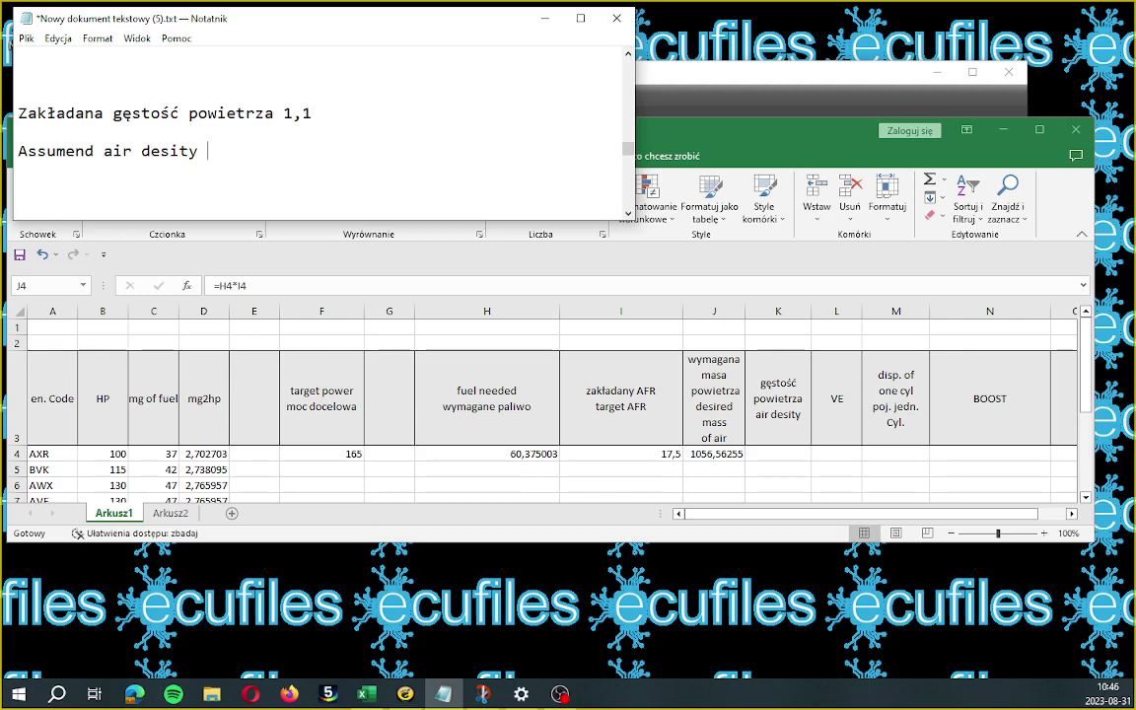
# - Switch to Excel and enter 1,1 as the air density in cell K4
pyautogui.click(795, 454)
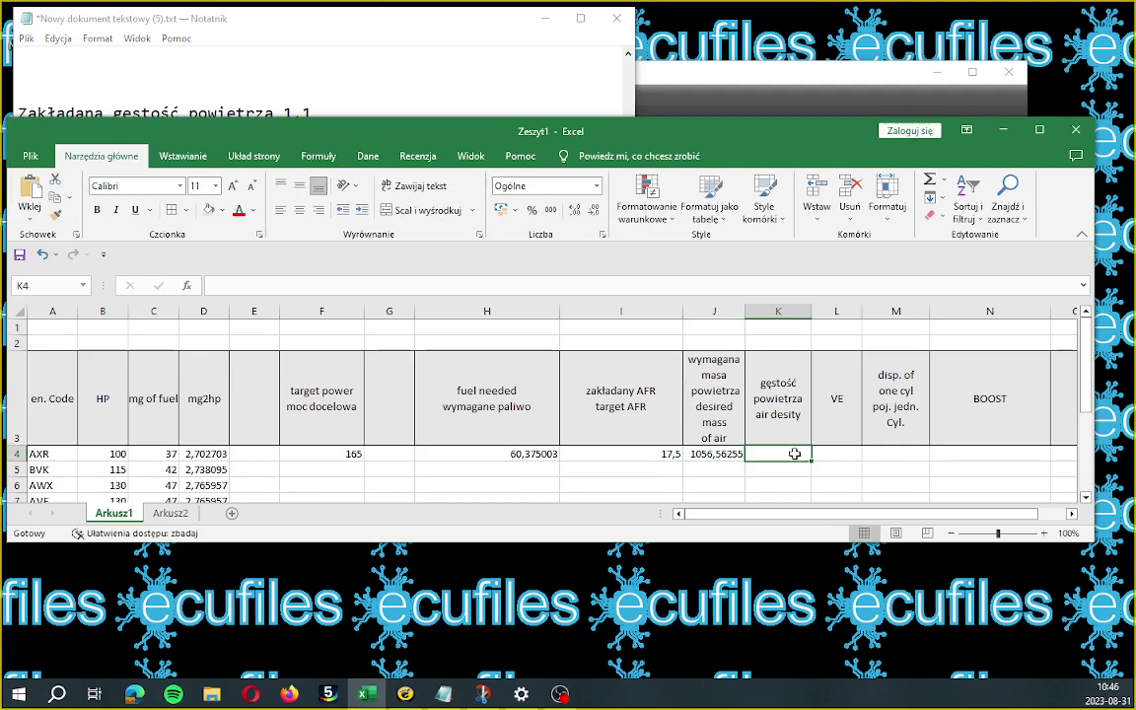
pyautogui.write('1,1')
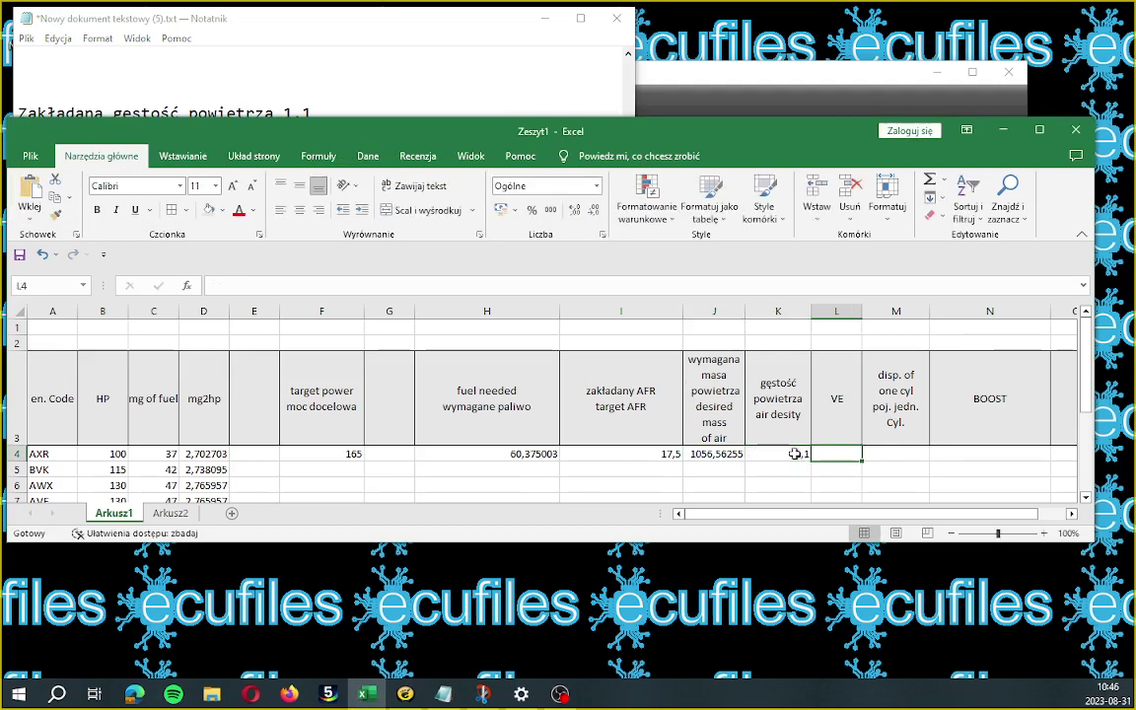
pyautogui.press('Tab')
# - Switch to Notepad, highlight the volumetric efficiency lines at 4000 rpm, and add "0,8 (80%)" below them
pyautogui.click(431, 24)
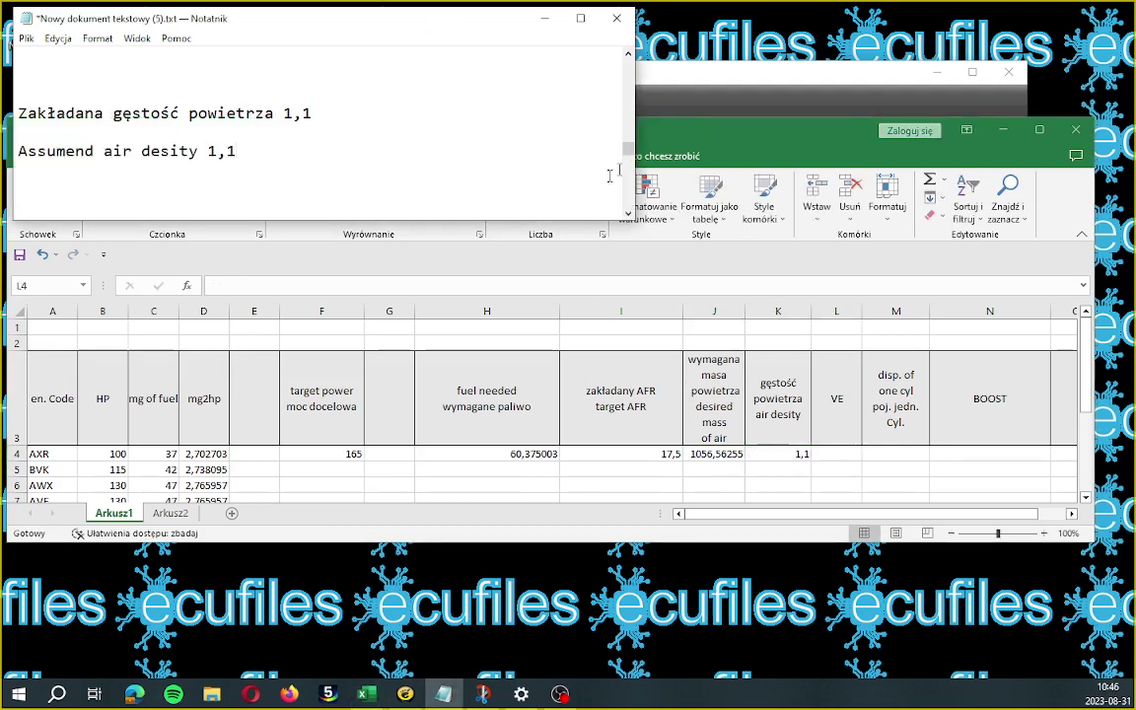
pyautogui.scroll(-3, 137, 125)
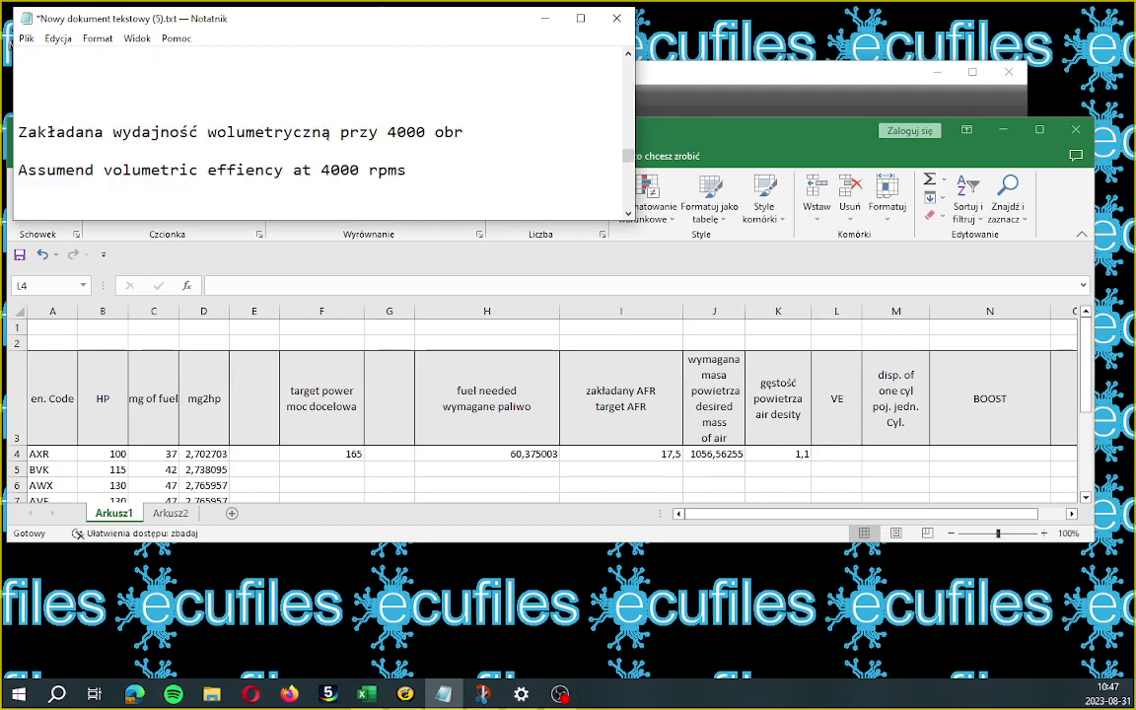
pyautogui.moveTo(18, 131); pyautogui.dragTo(359, 186)
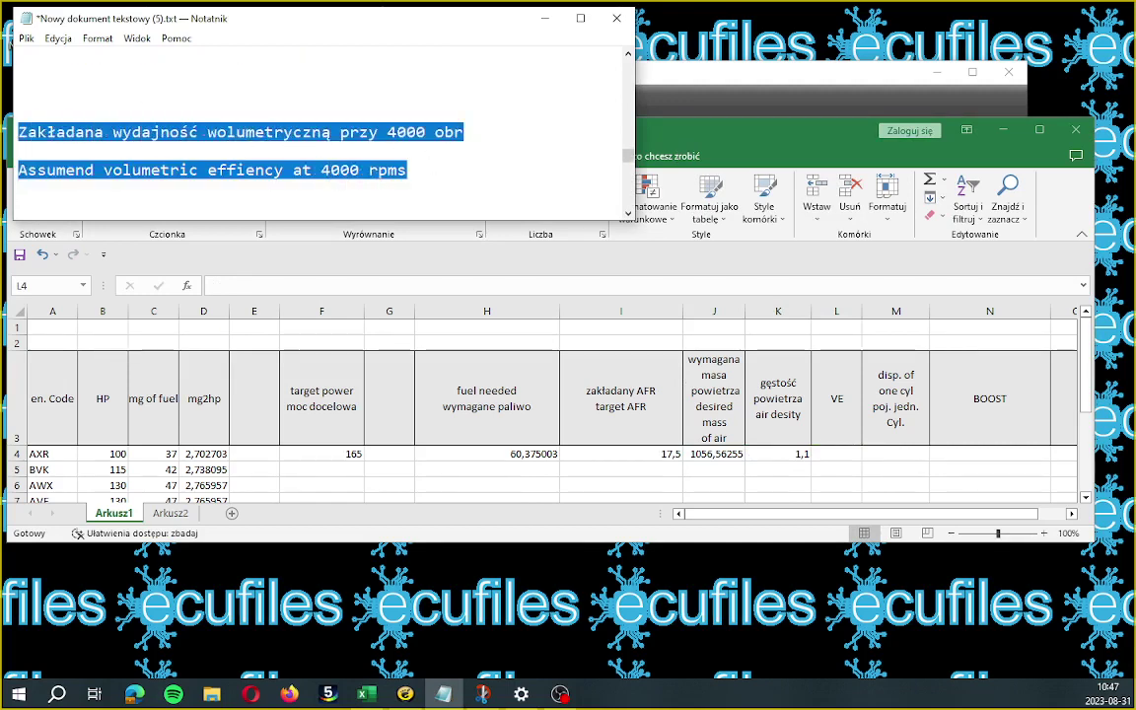
pyautogui.click(470, 158)
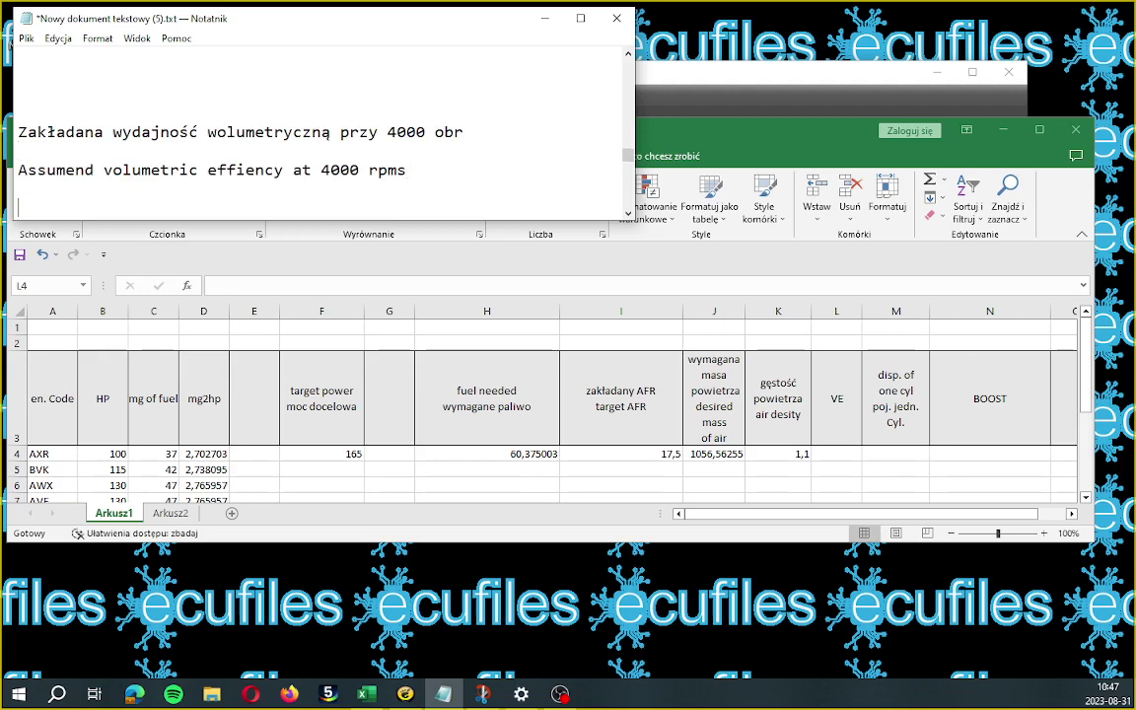
pyautogui.write(')')
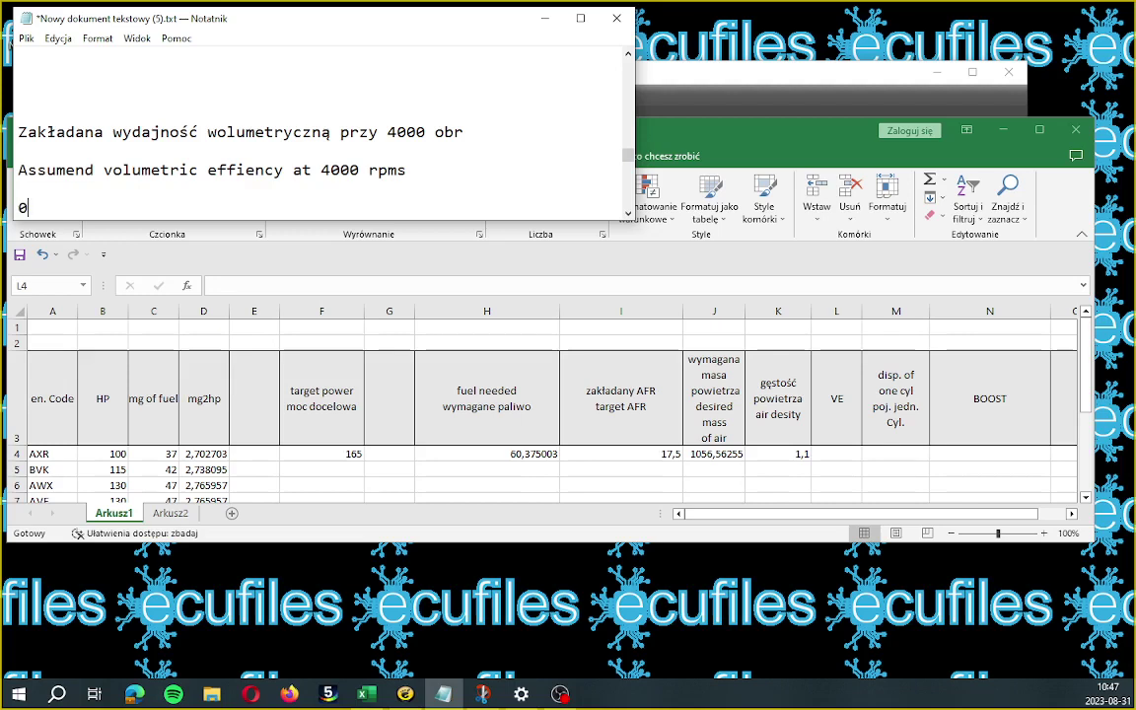
pyautogui.write(',8 (80')
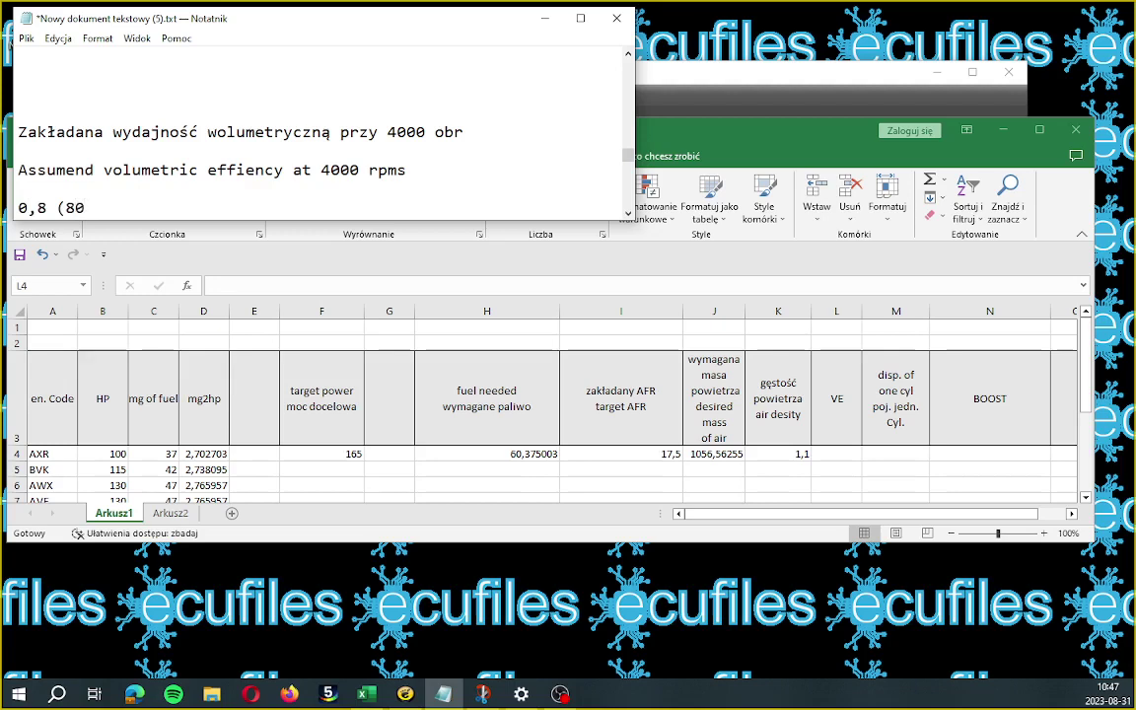
pyautogui.write('%')
# - Switch to Excel and enter 0,8 as the VE in cell L4
pyautogui.click(844, 456)
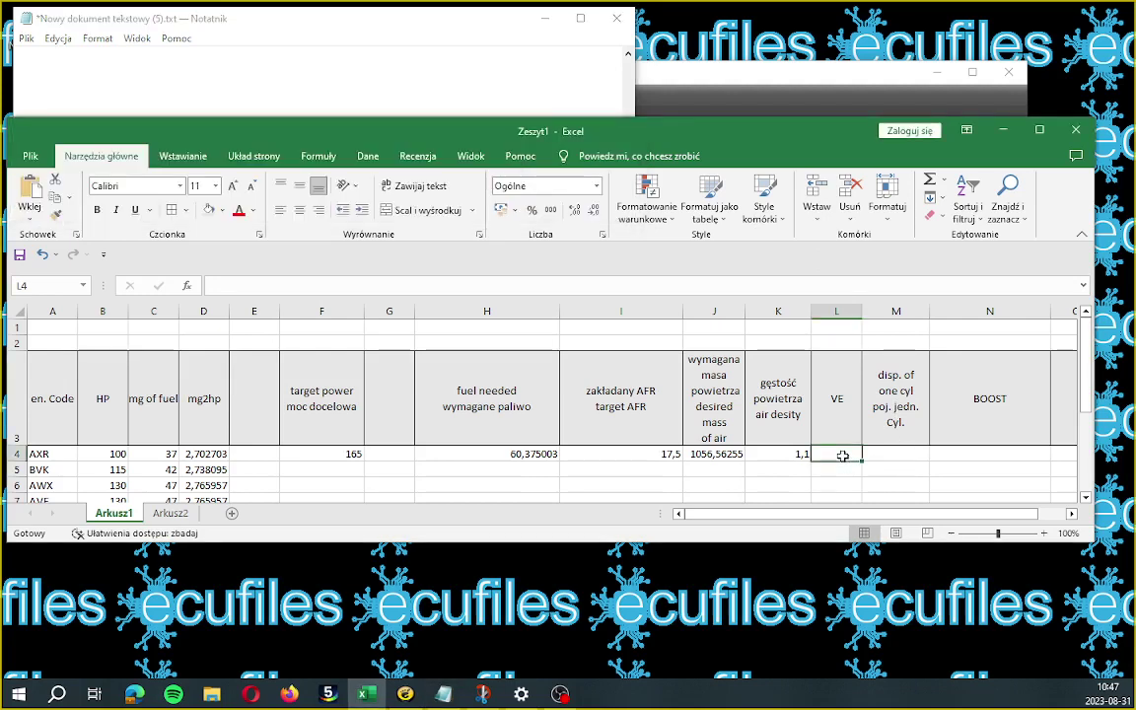
pyautogui.write('0')
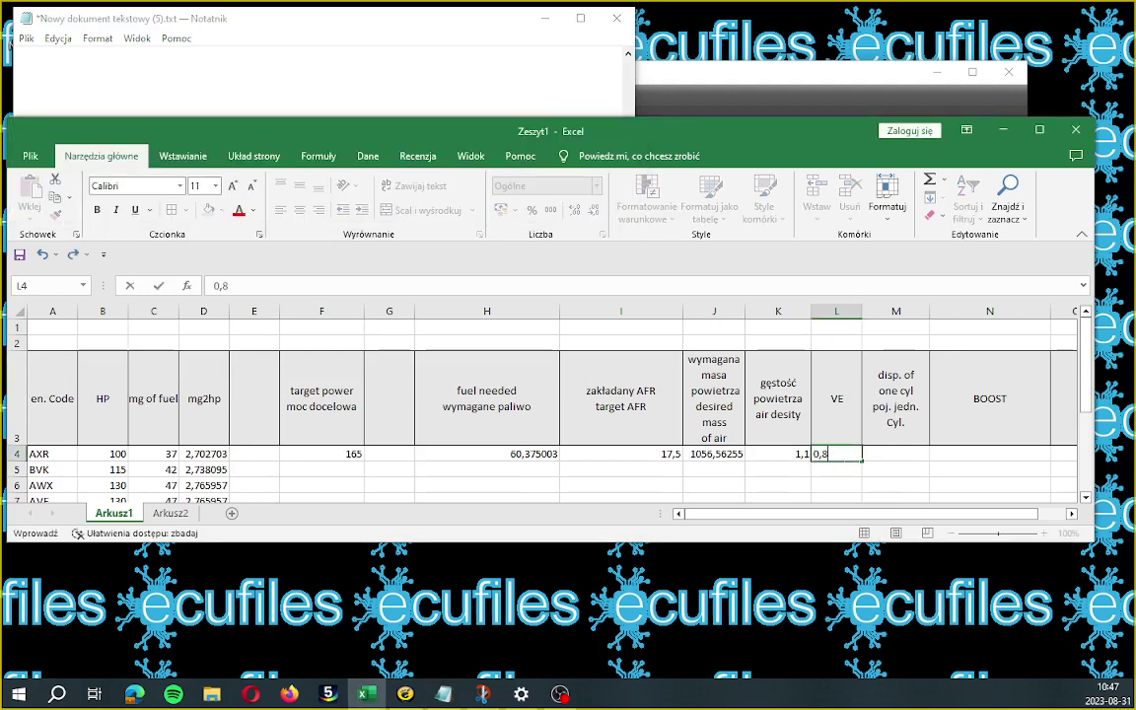
pyautogui.write(',8')
pyautogui.press('Tab')
# - Switch to Notepad and find the Polish and English lines about calculating the displacement of one cylinder
pyautogui.click(443, 94)
pyautogui.scroll(-2, 444, 93)
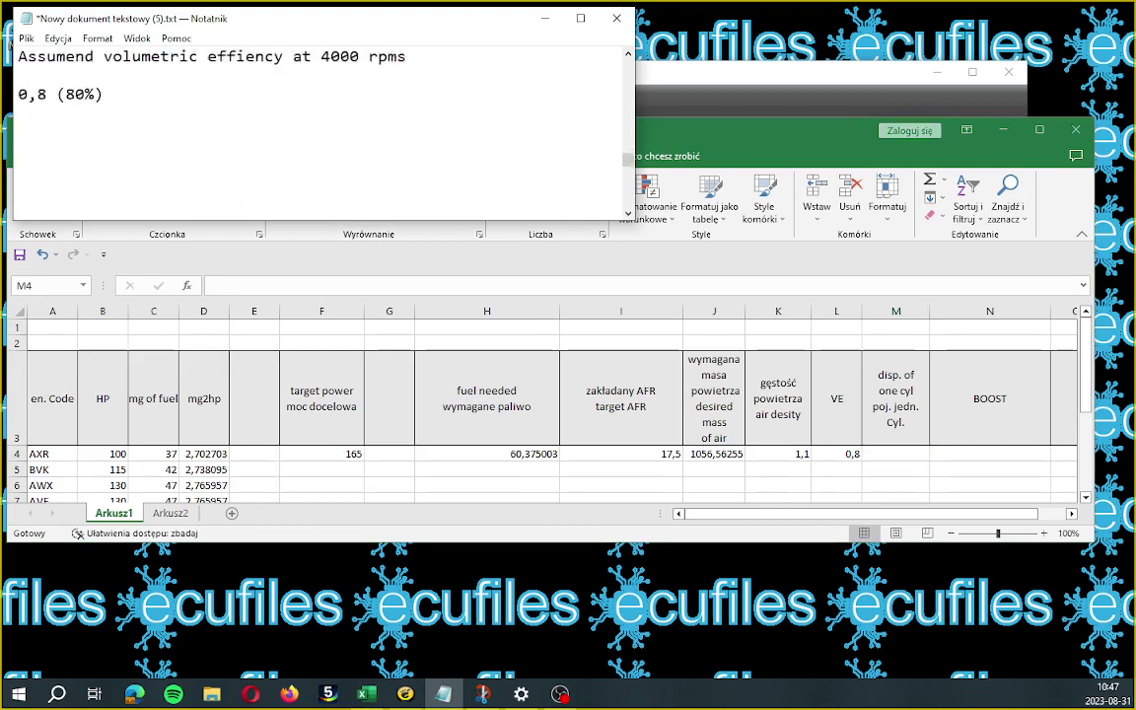
pyautogui.scroll(-3, 444, 93)
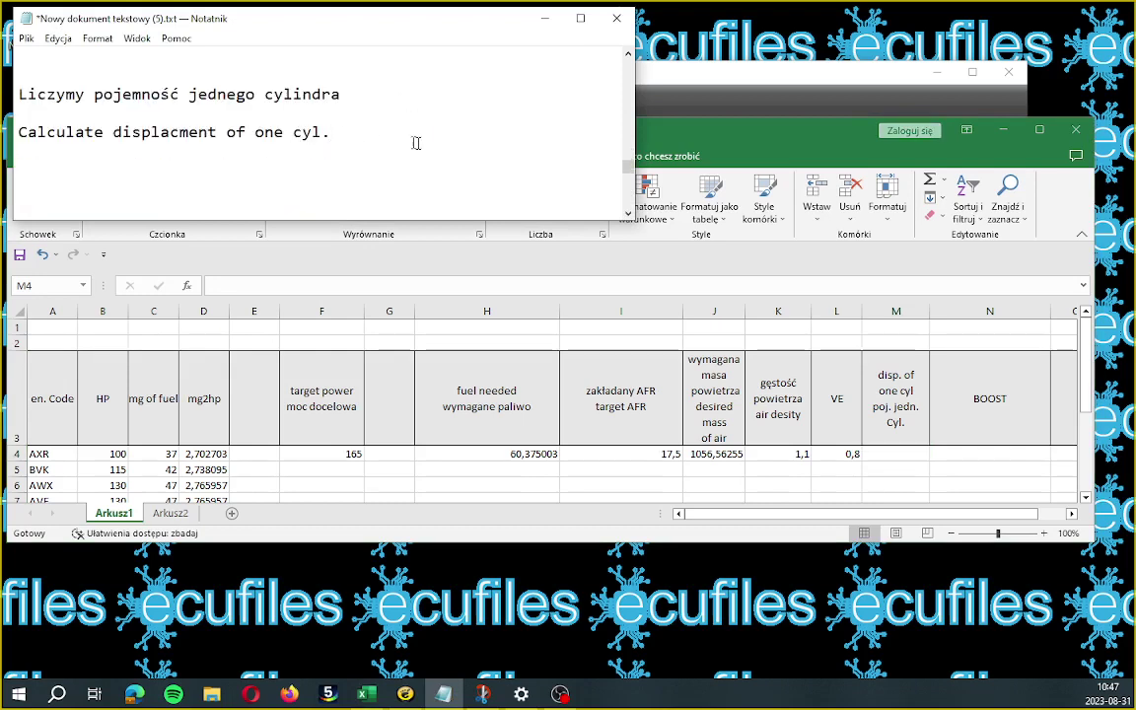
# - Switch to Excel and calculate the displacement of one cylinder in cell M4 with the formula =1,896/4
pyautogui.click(885, 461)
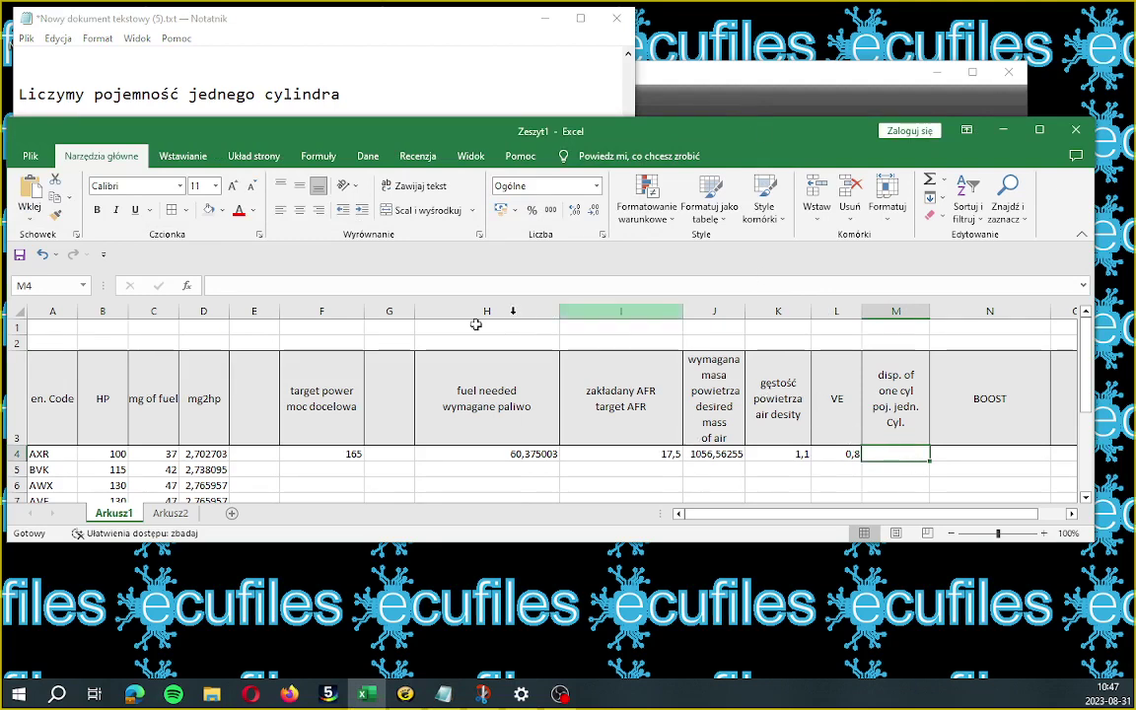
pyautogui.click(213, 285)
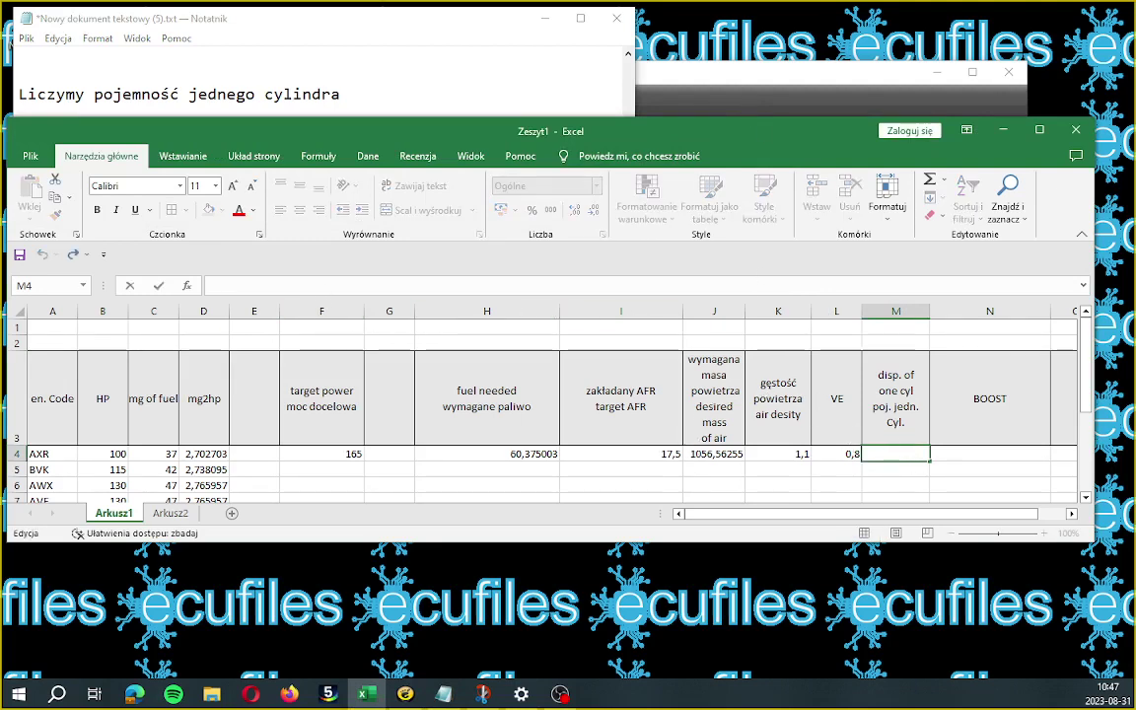
pyautogui.write('1,89')
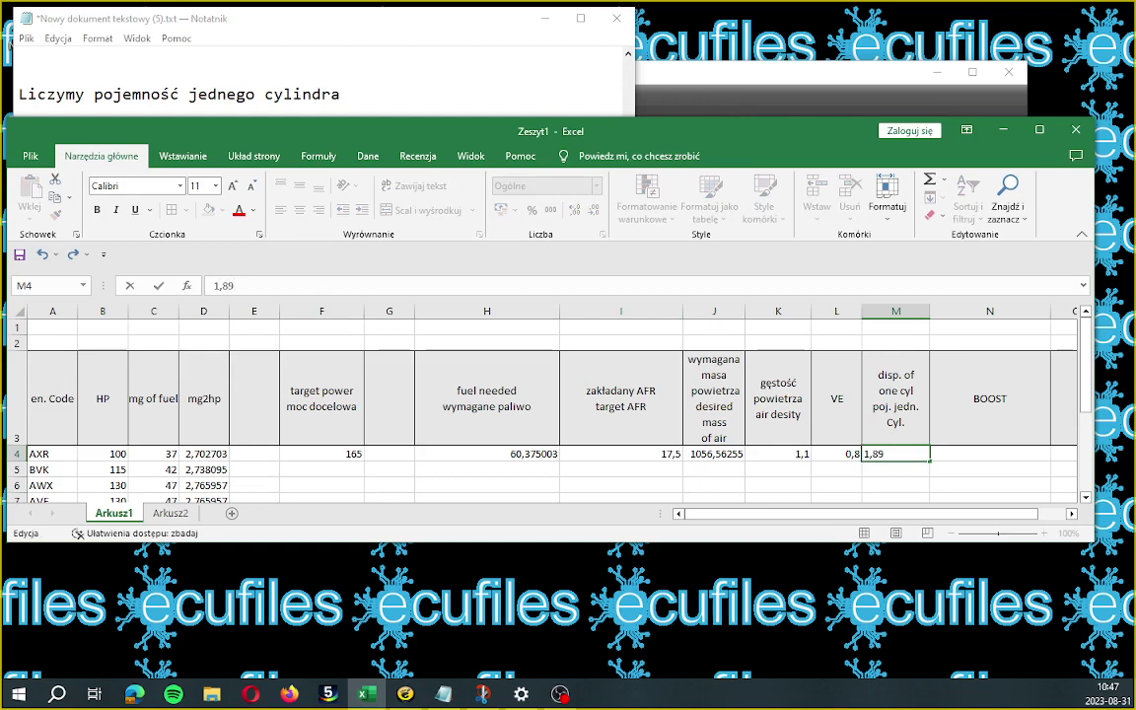
pyautogui.write('6/4')
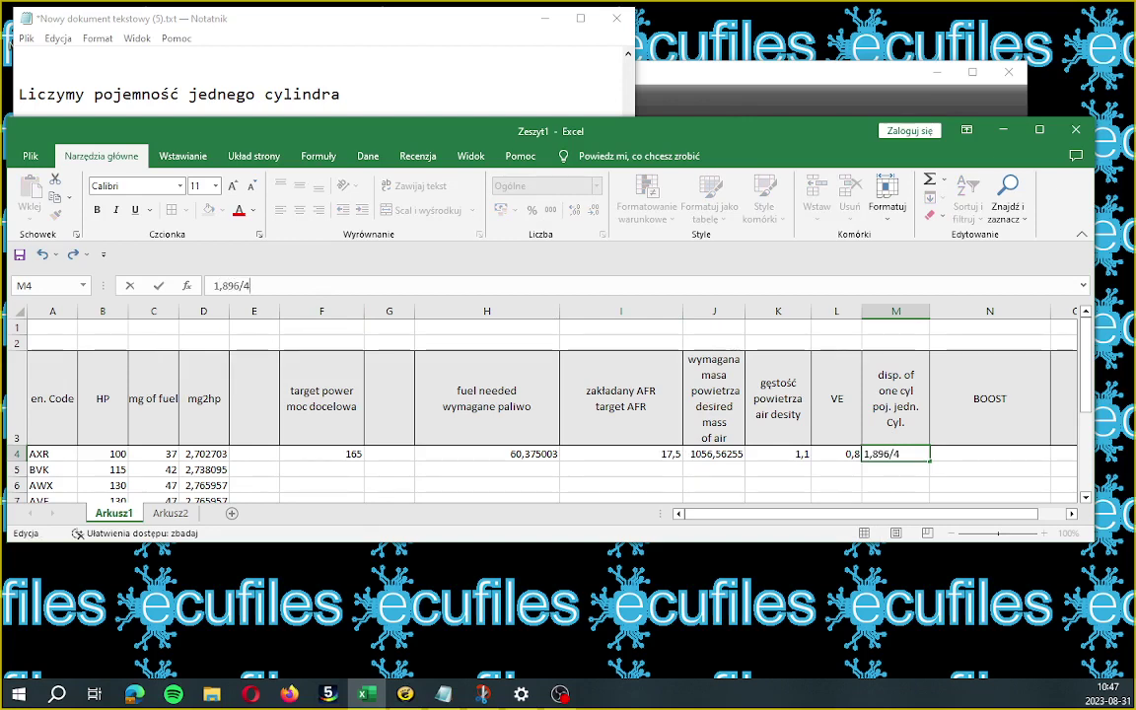
pyautogui.press('Tab')
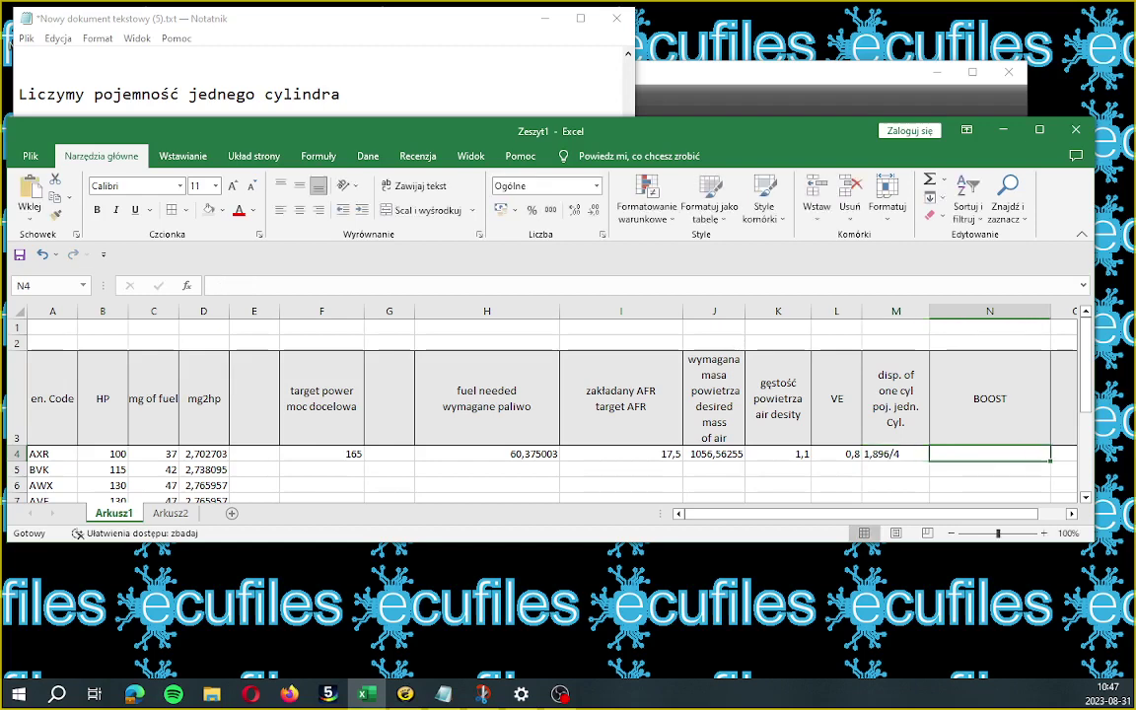
pyautogui.click(872, 451)
pyautogui.click(215, 285)
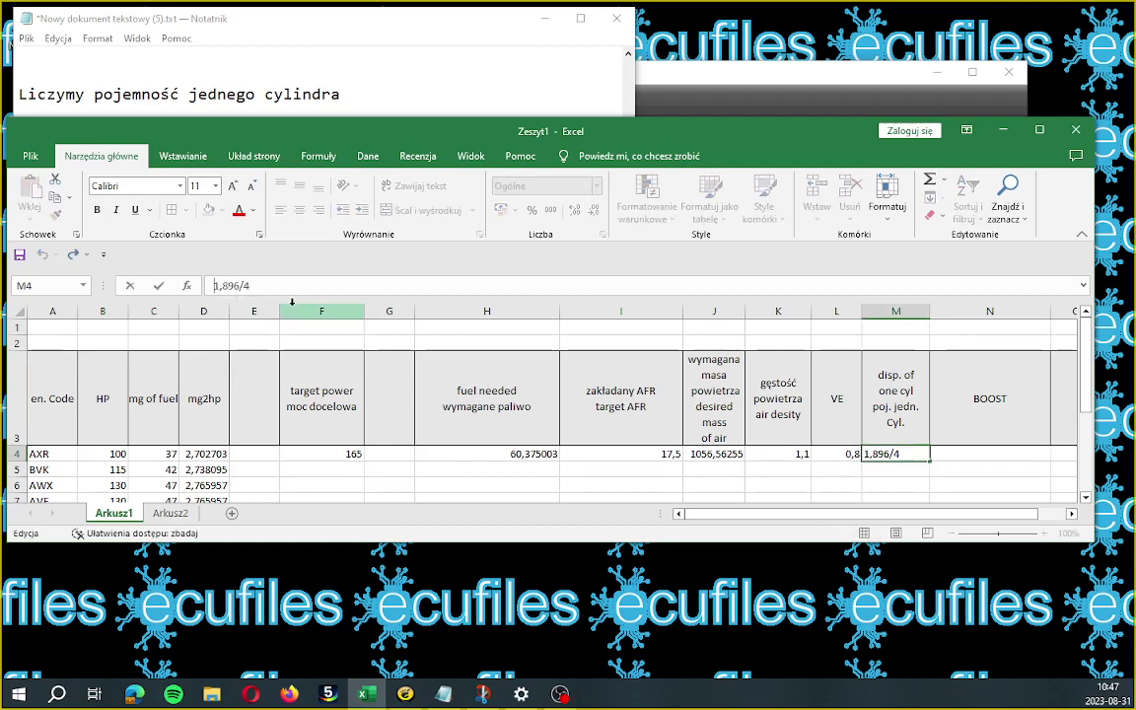
pyautogui.write('=')
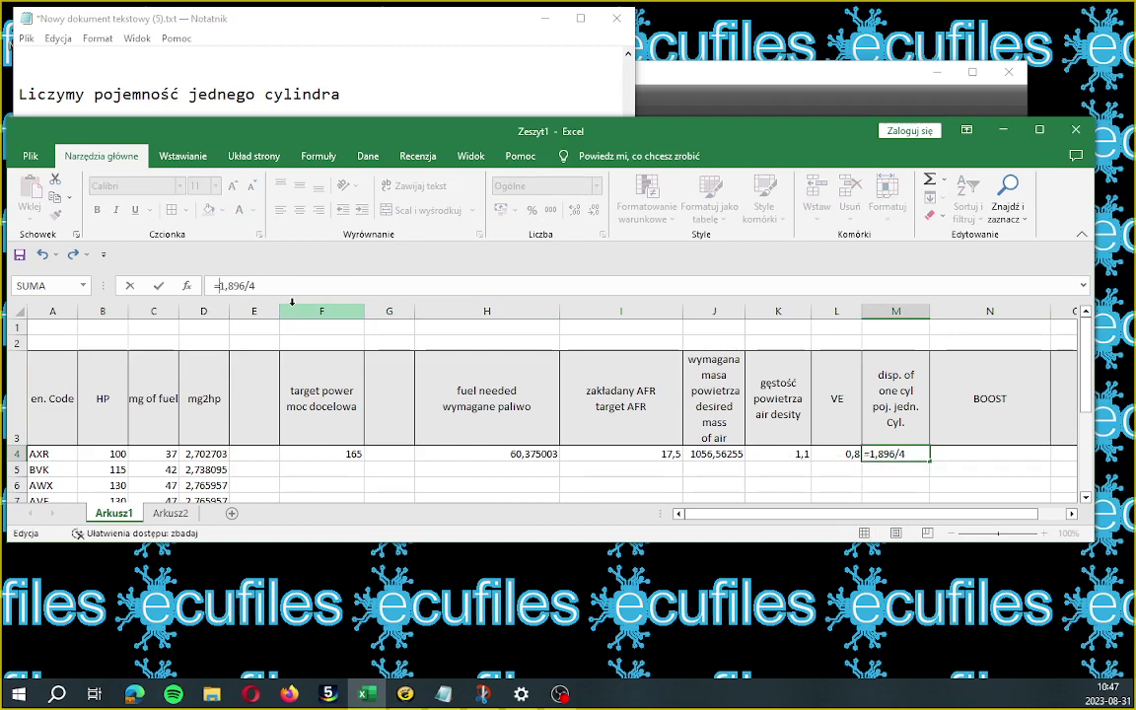
pyautogui.press('Tab')
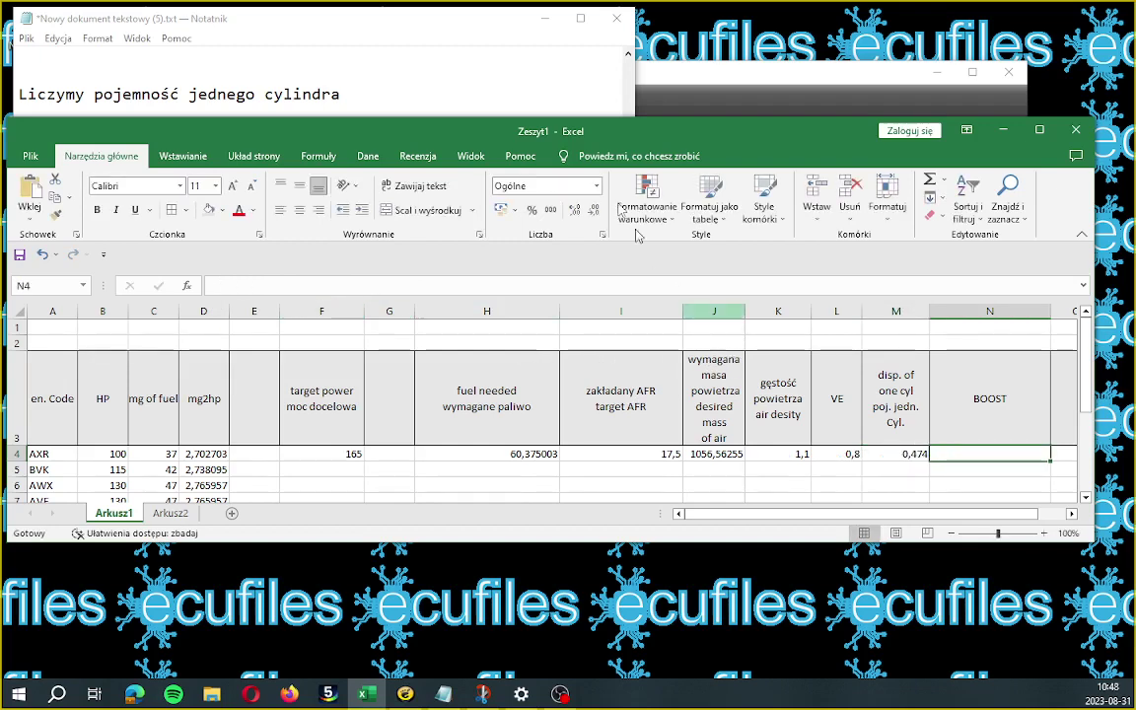
# - Find and highlight the lines about calculating boost in Notepad, and select the BOOST cell N4 in Excel
pyautogui.click(443, 32)
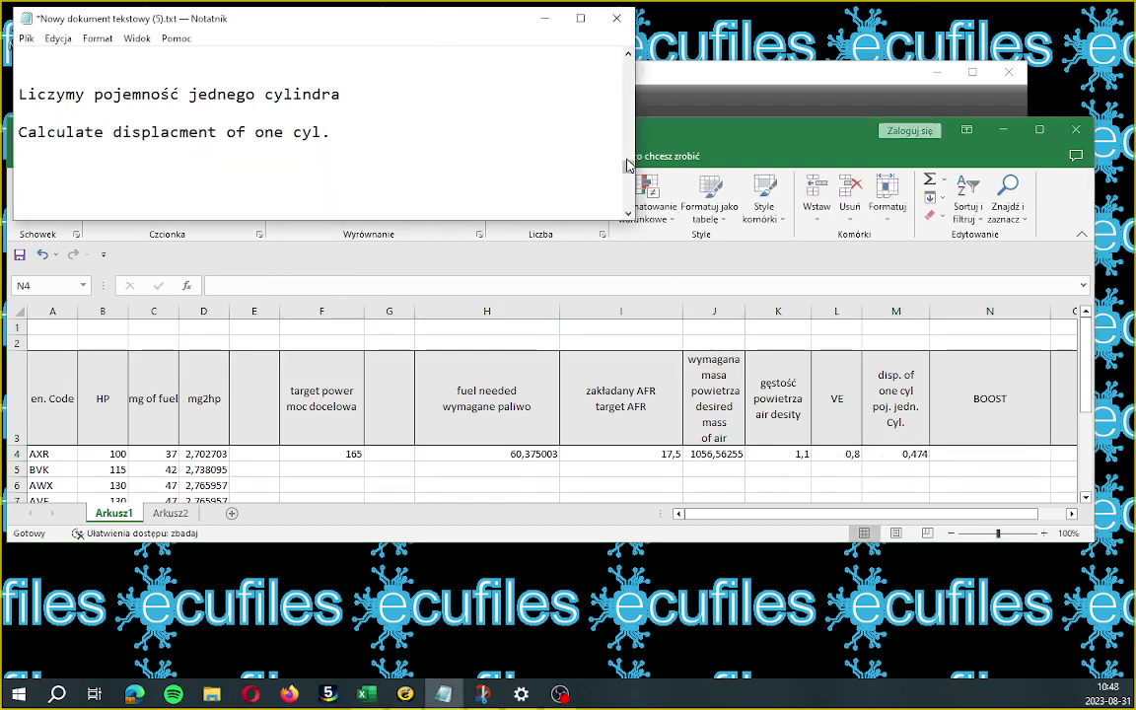
pyautogui.moveTo(627, 167); pyautogui.dragTo(629, 176)
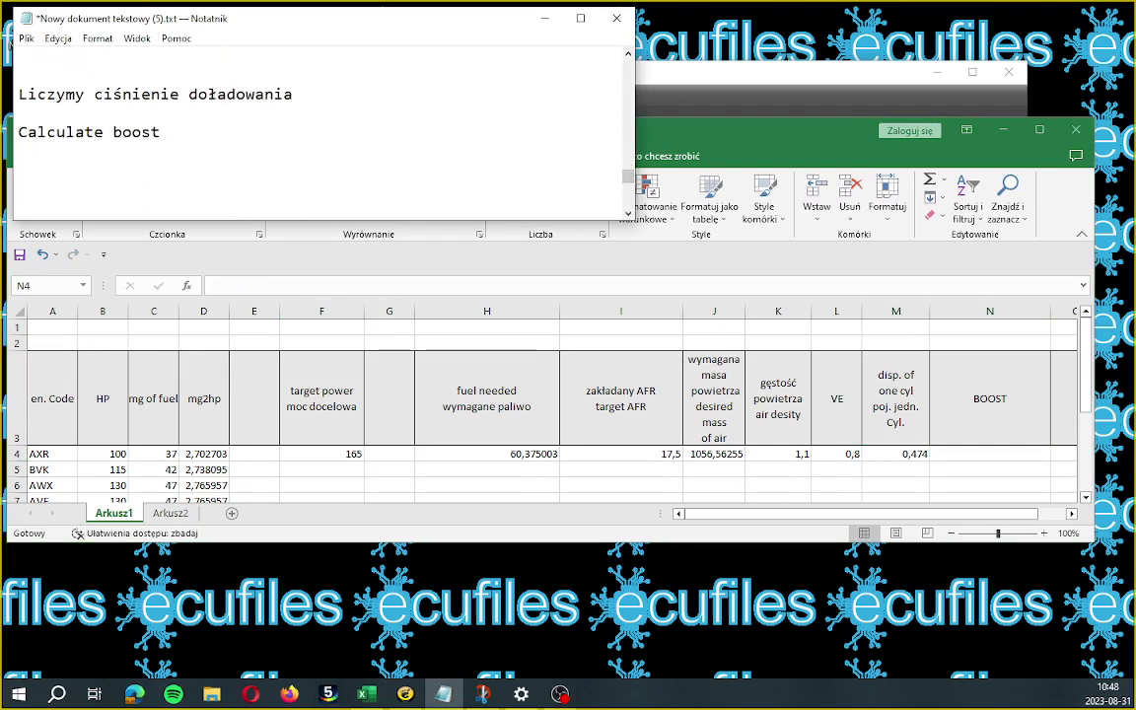
pyautogui.moveTo(17, 90); pyautogui.dragTo(284, 175)
pyautogui.click(960, 457)
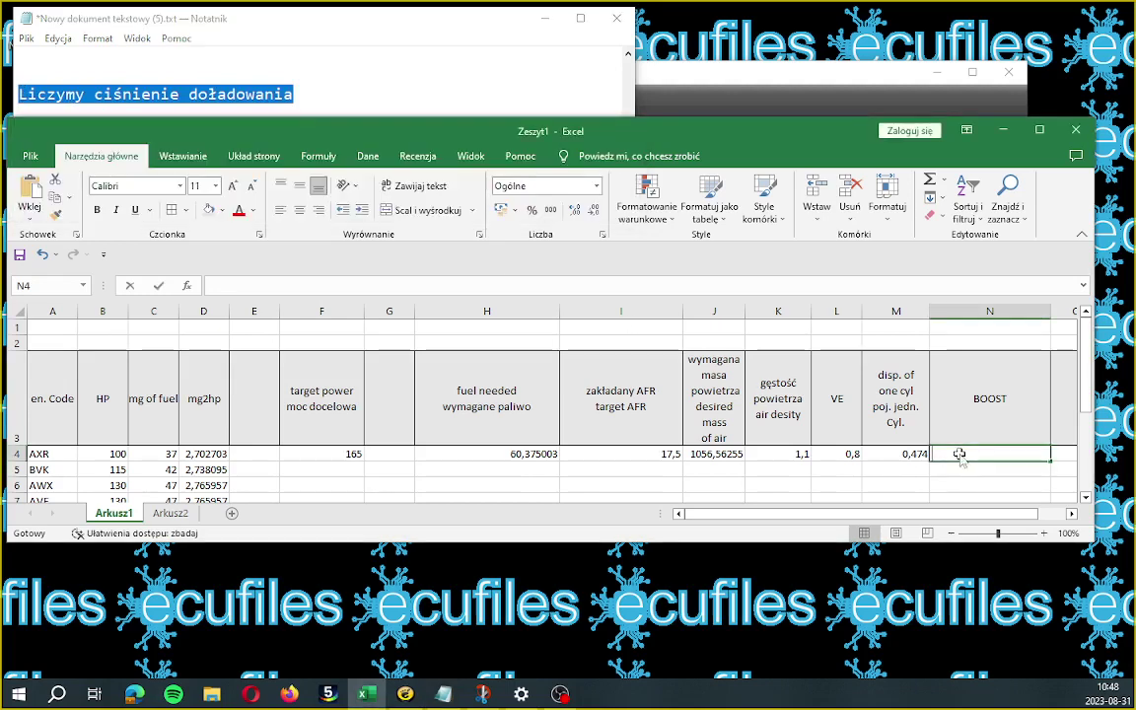
# - Calculate the boost in cell N4 with the formula =J4/K4/L4/M4
pyautogui.write('+')
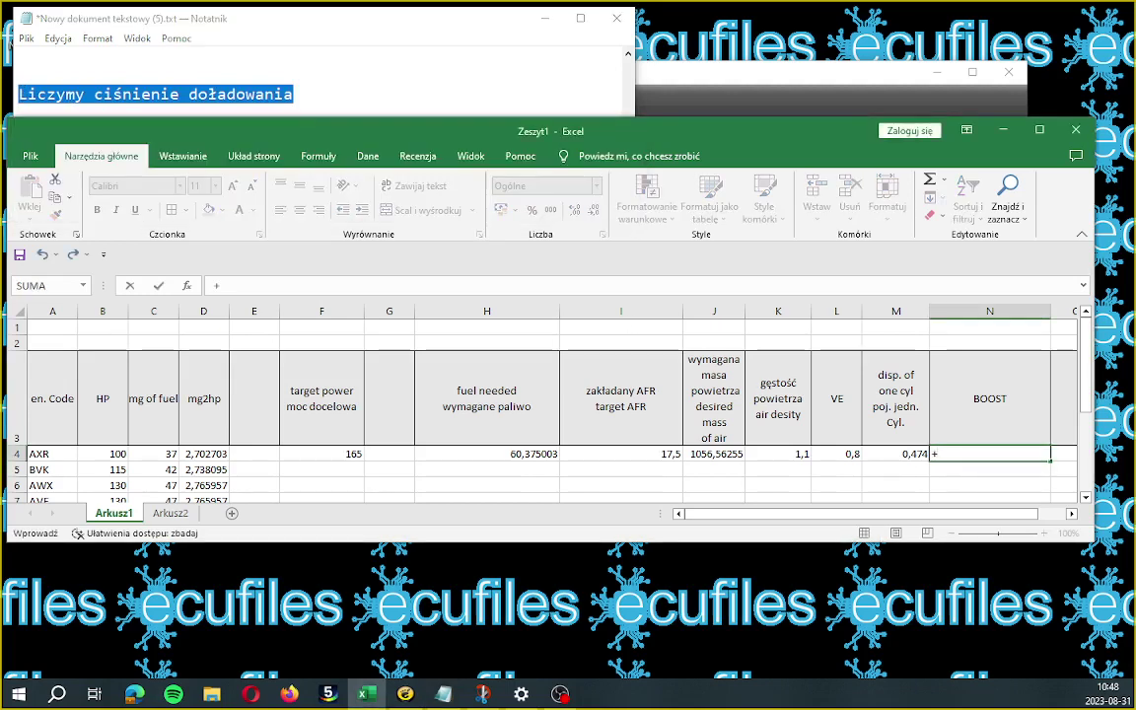
pyautogui.press('BackSpace')
pyautogui.write('=')
pyautogui.click(725, 455)
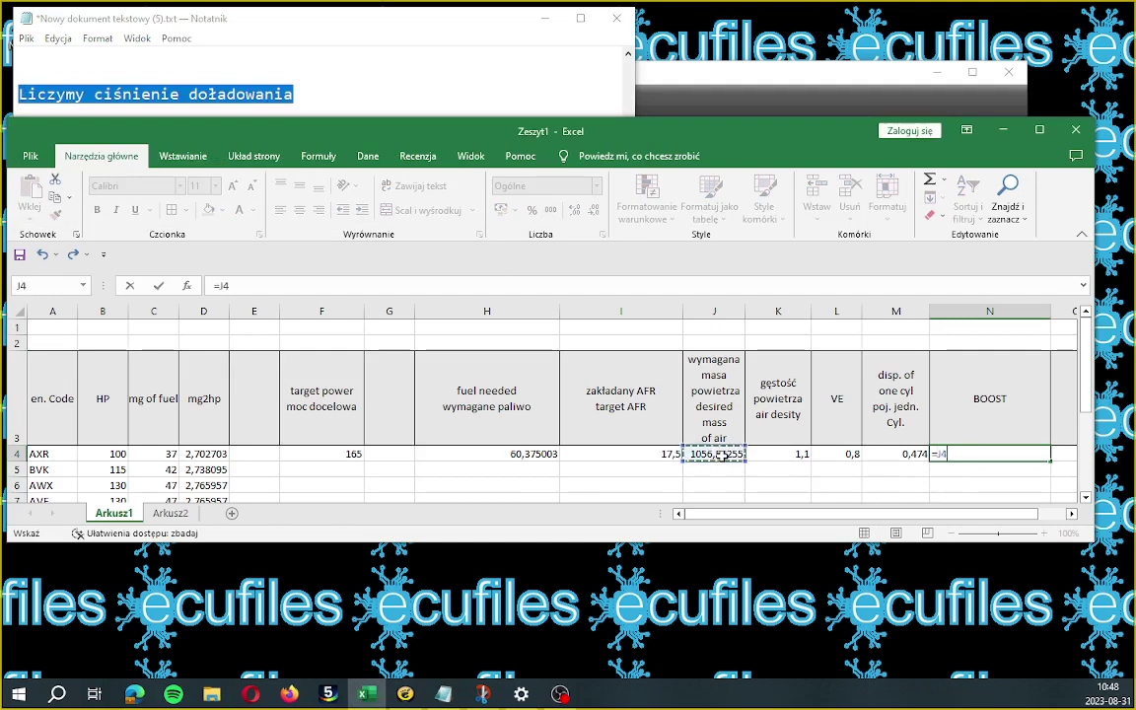
pyautogui.write('/')
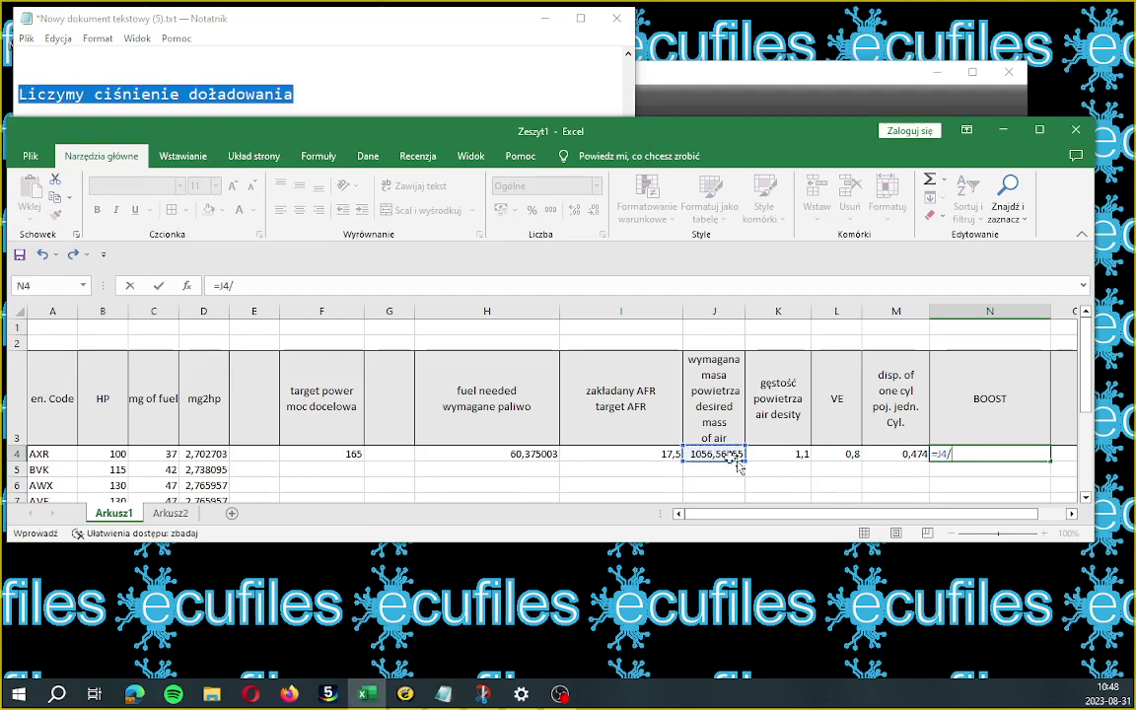
pyautogui.click(798, 459)
pyautogui.write('/')
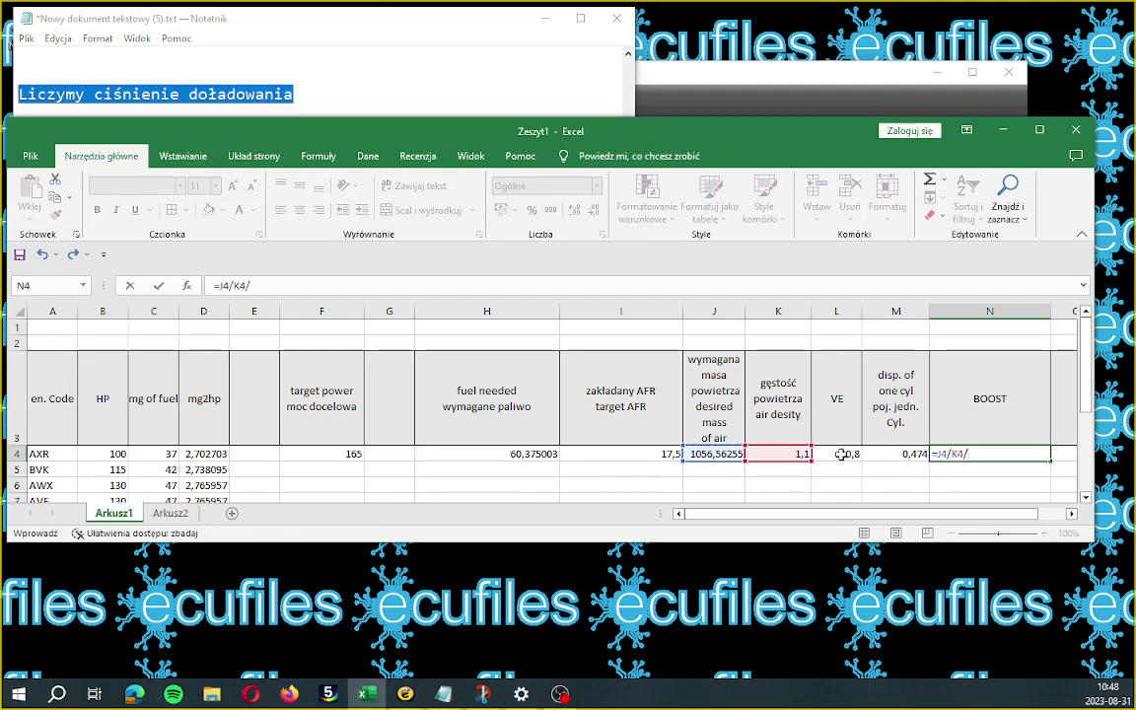
pyautogui.click(843, 457)
pyautogui.write('/')
pyautogui.click(880, 454)
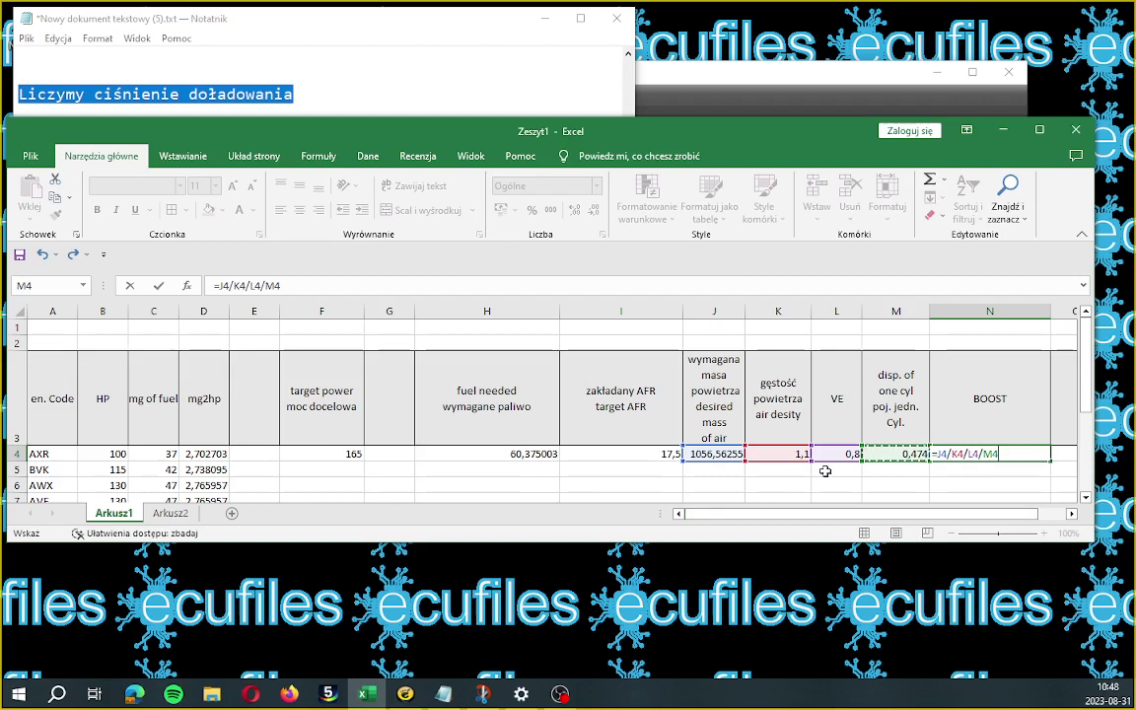
pyautogui.hotkey('ctrl', 'Return')
pyautogui.press('Tab')
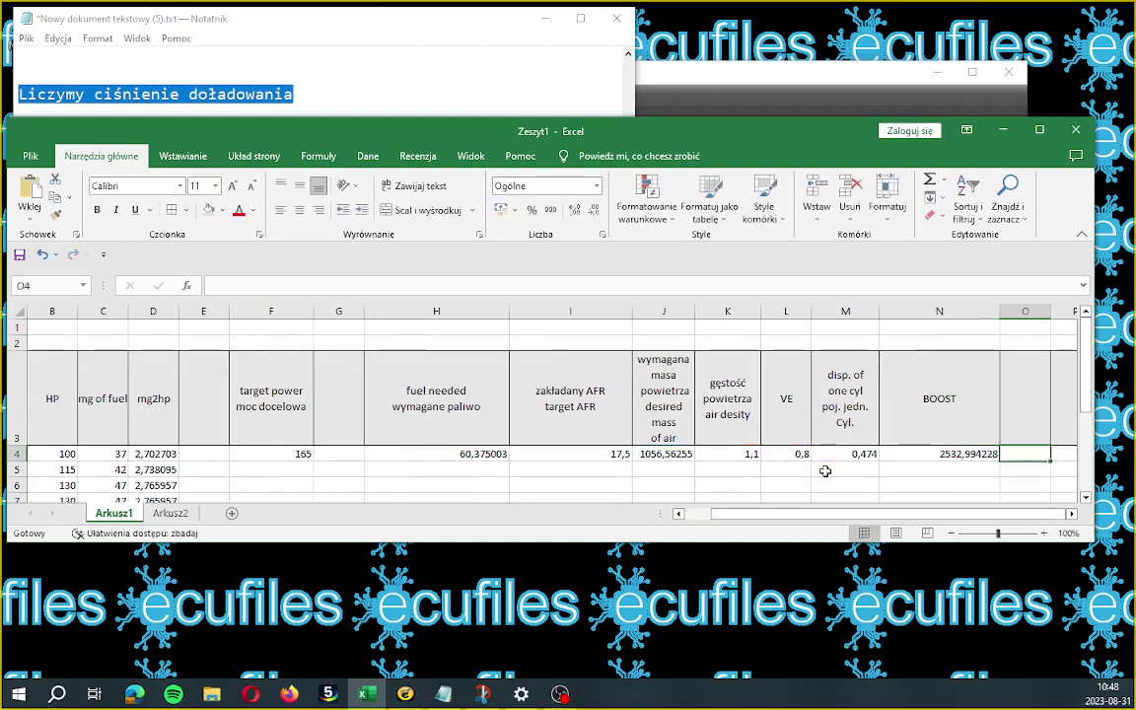
pyautogui.click(937, 454)
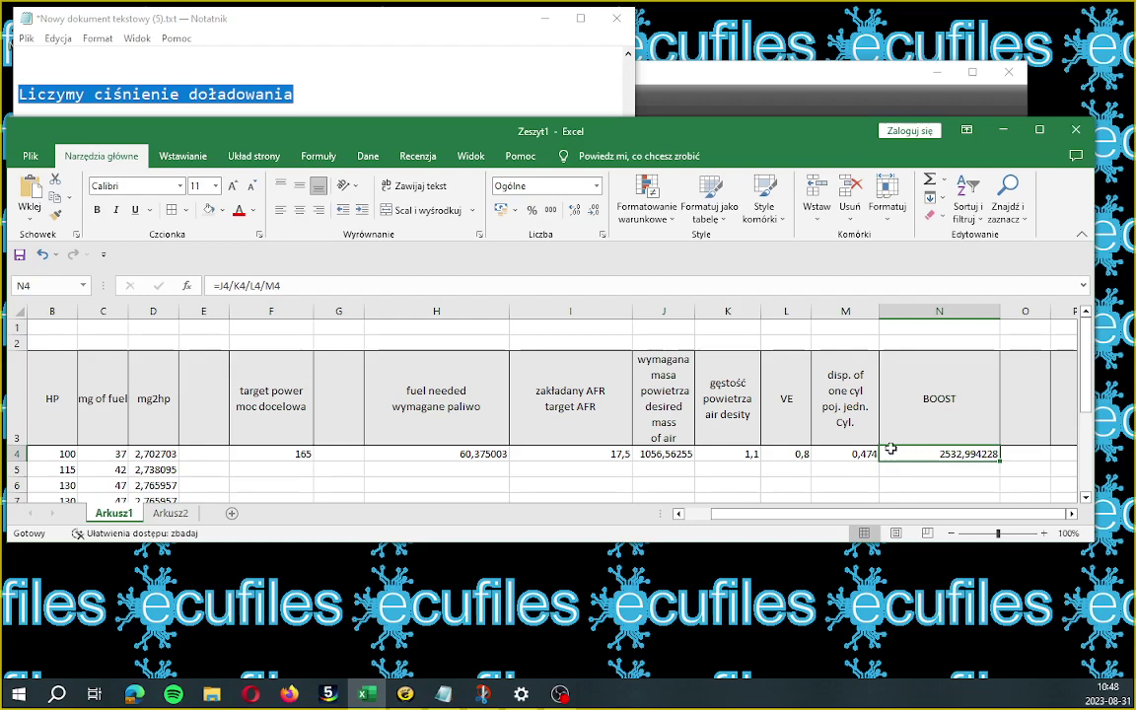
# - Change the fuel needed formula in H4 to =F4/D12 so it uses the ASZ engine's mg2hp value
pyautogui.moveTo(831, 523); pyautogui.dragTo(792, 519)
pyautogui.scroll(-1, 228, 419)
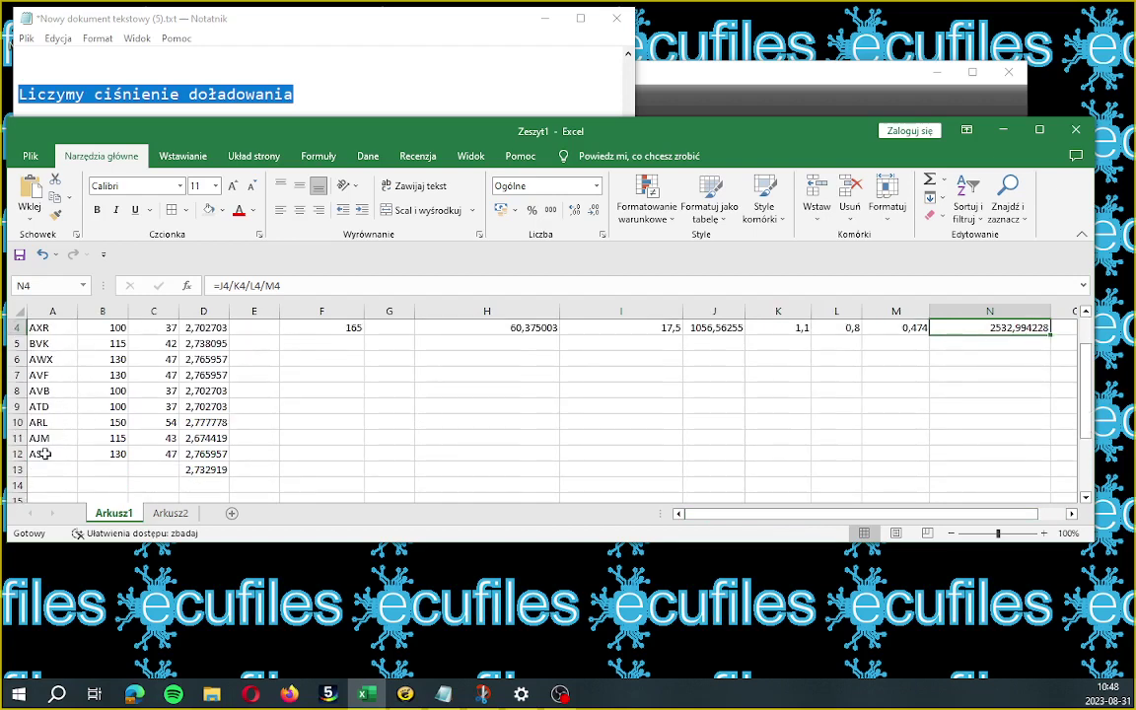
pyautogui.click(202, 454)
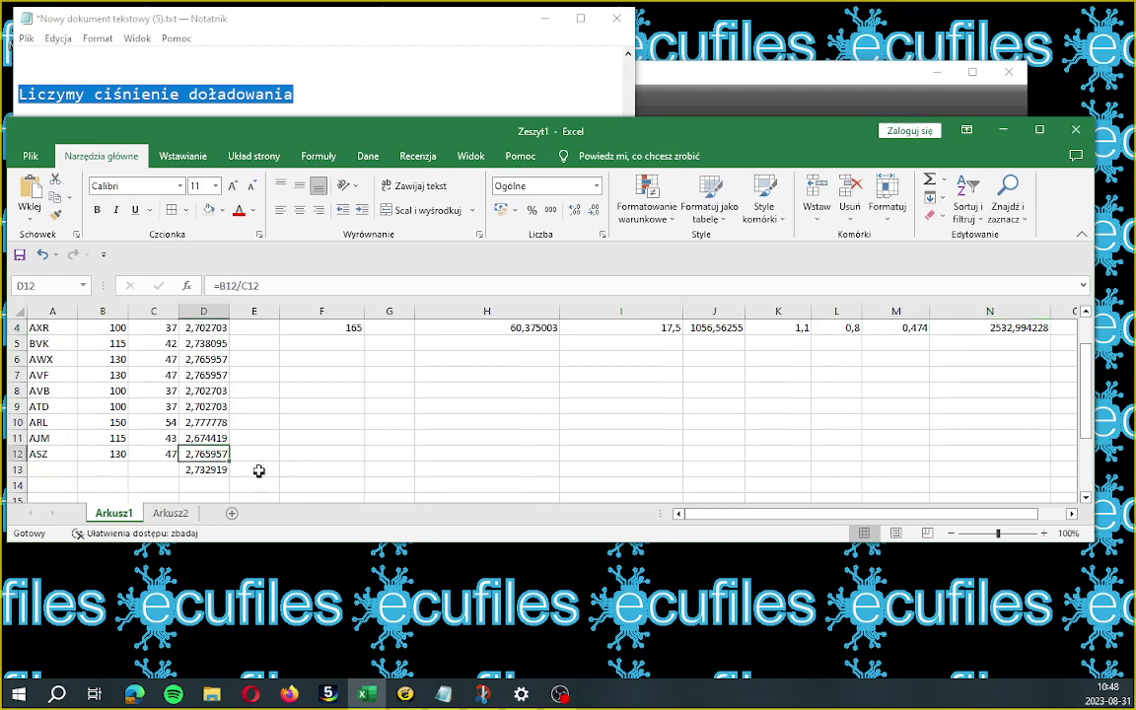
pyautogui.click(520, 327)
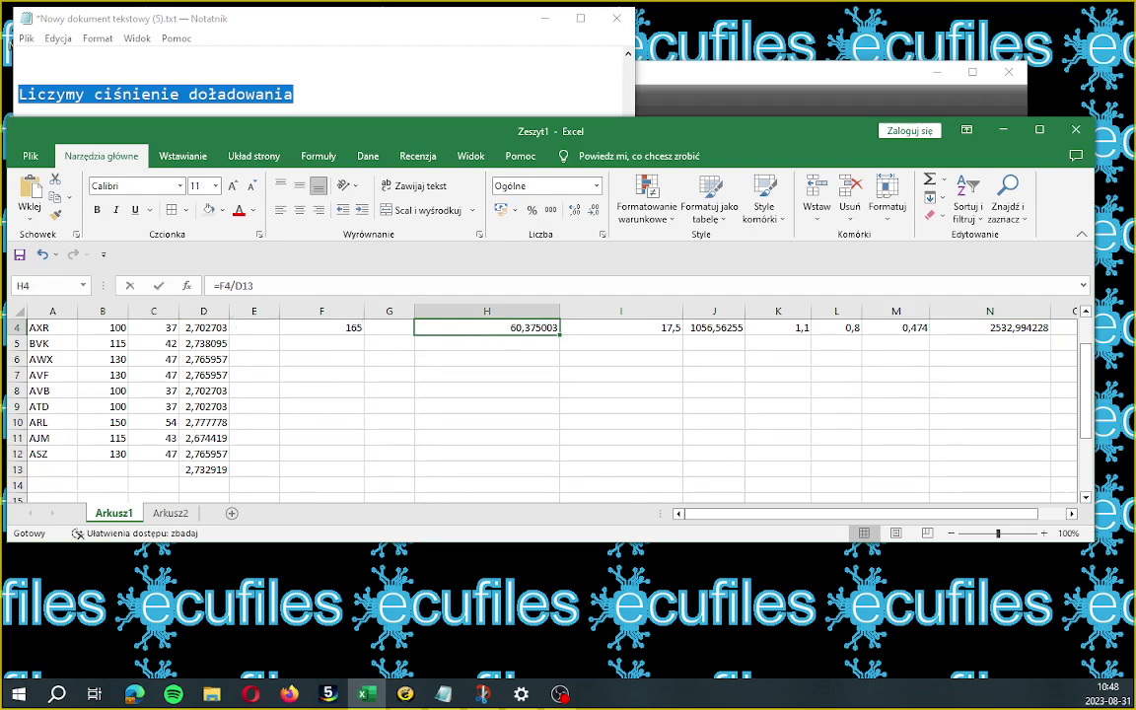
pyautogui.click(249, 285)
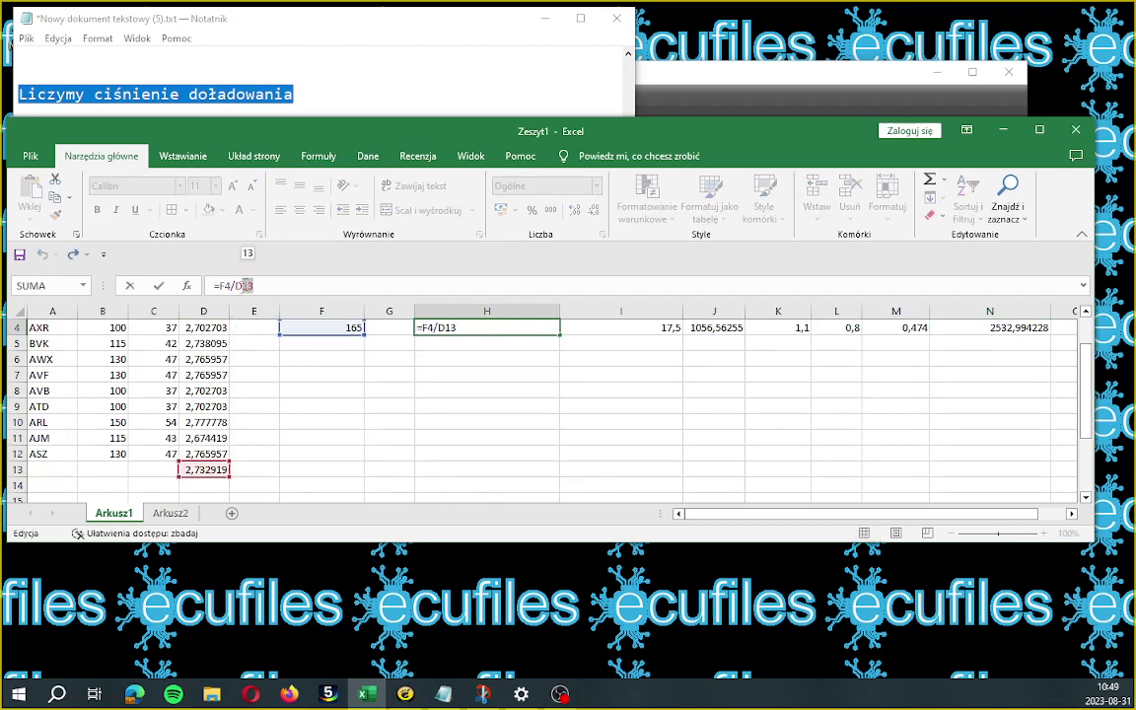
pyautogui.write('12')
pyautogui.press('Tab')
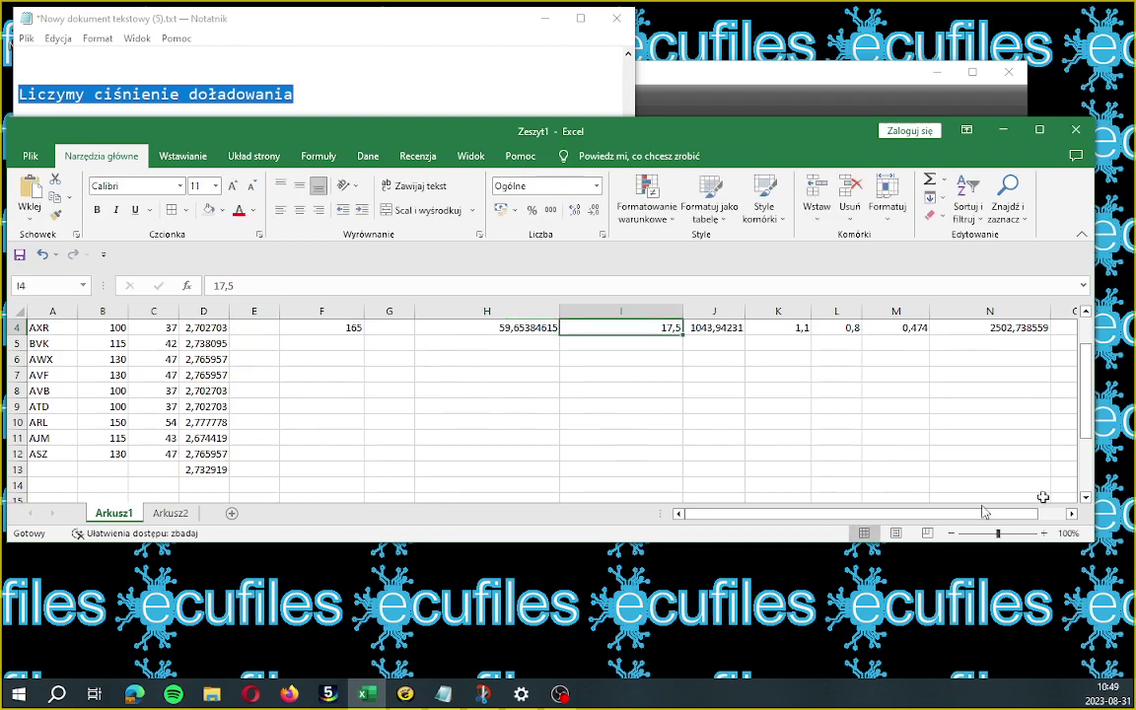
# - Format the boost value in N4 as a number with 0 decimal places and set its font size to 18
pyautogui.moveTo(1088, 431); pyautogui.dragTo(1087, 416)
pyautogui.click(991, 440)
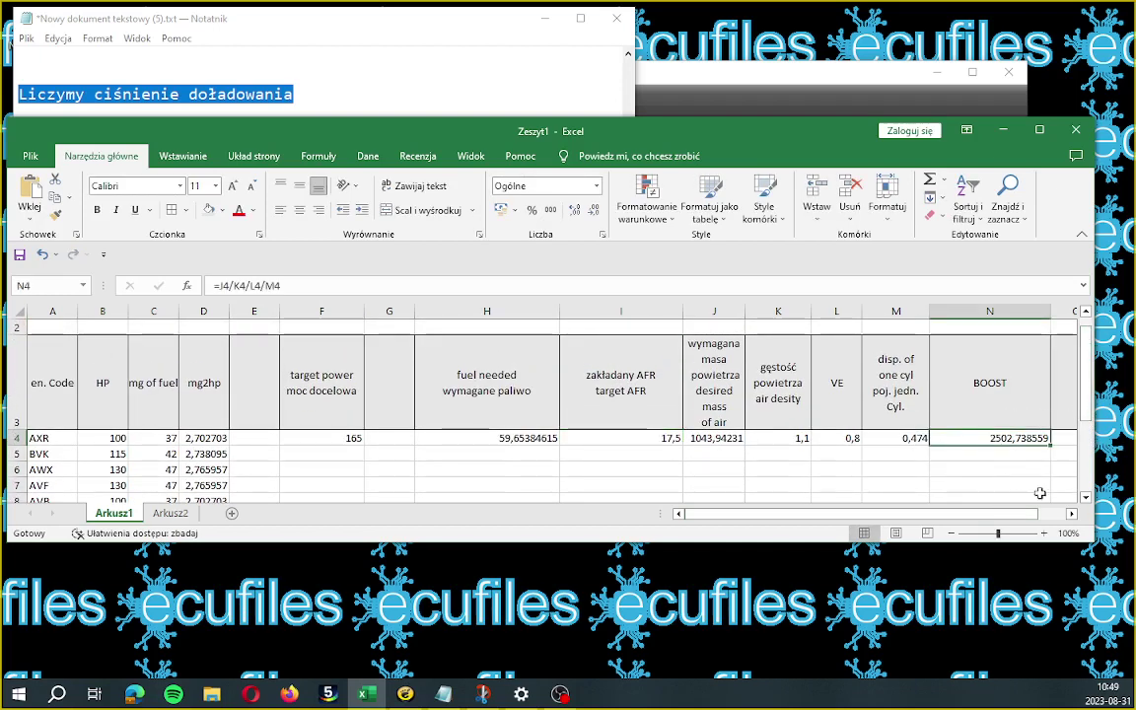
pyautogui.rightClick(1002, 438)
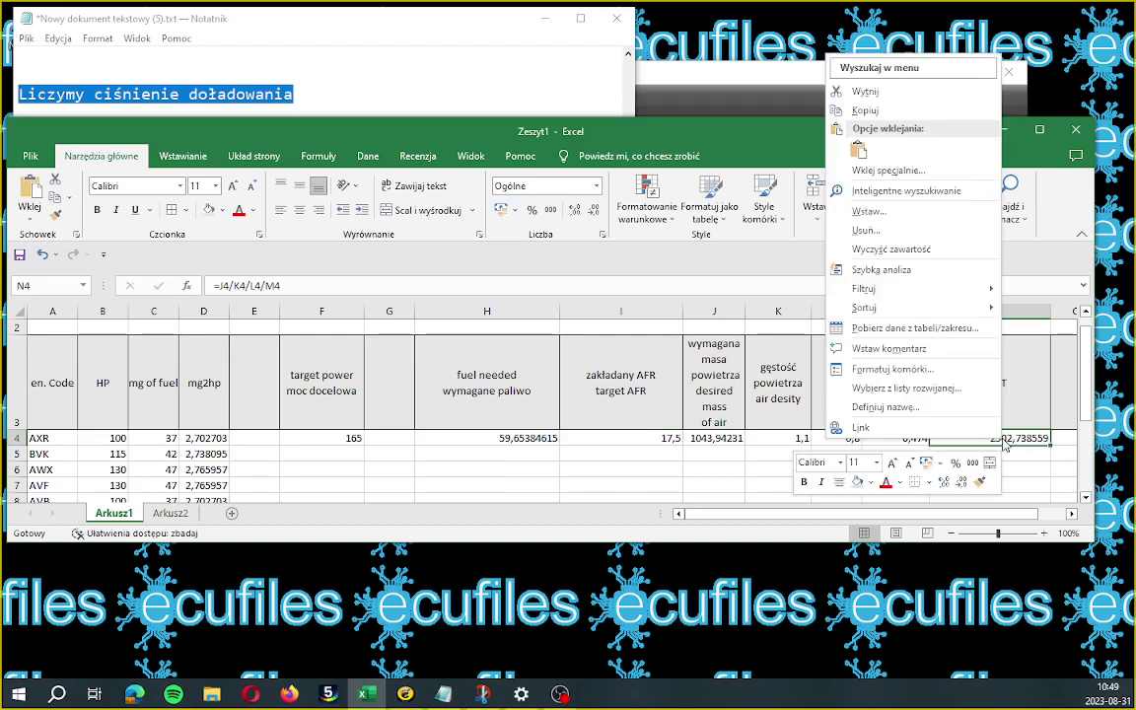
pyautogui.click(908, 375)
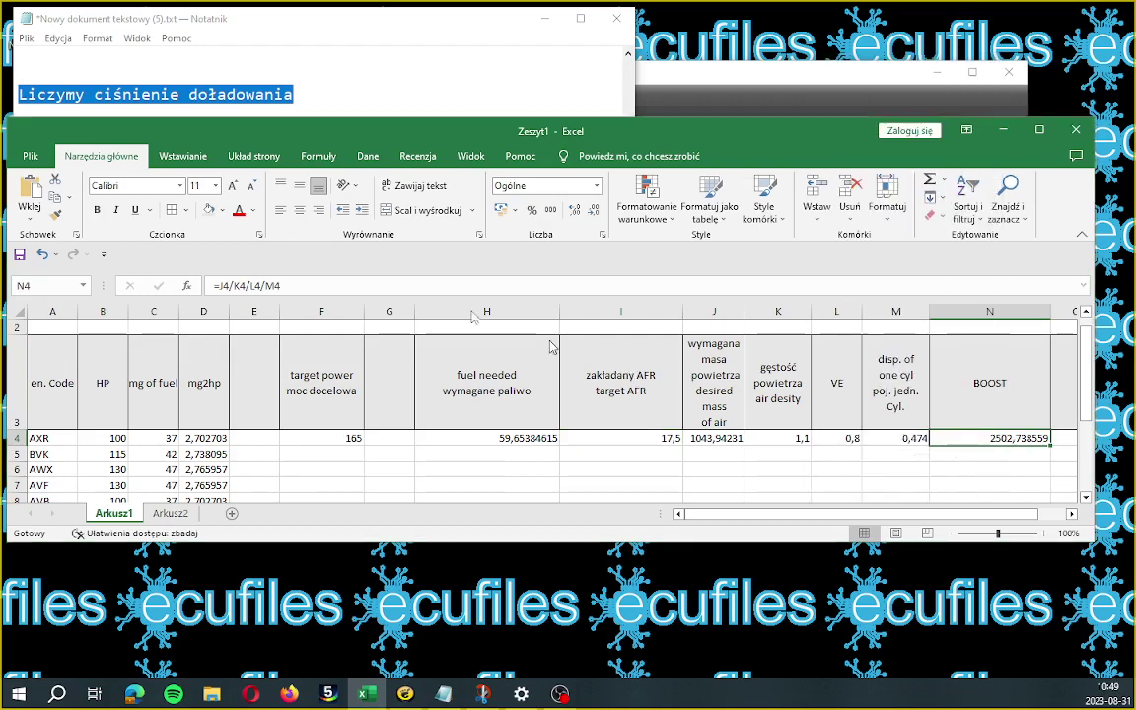
pyautogui.click(728, 257)
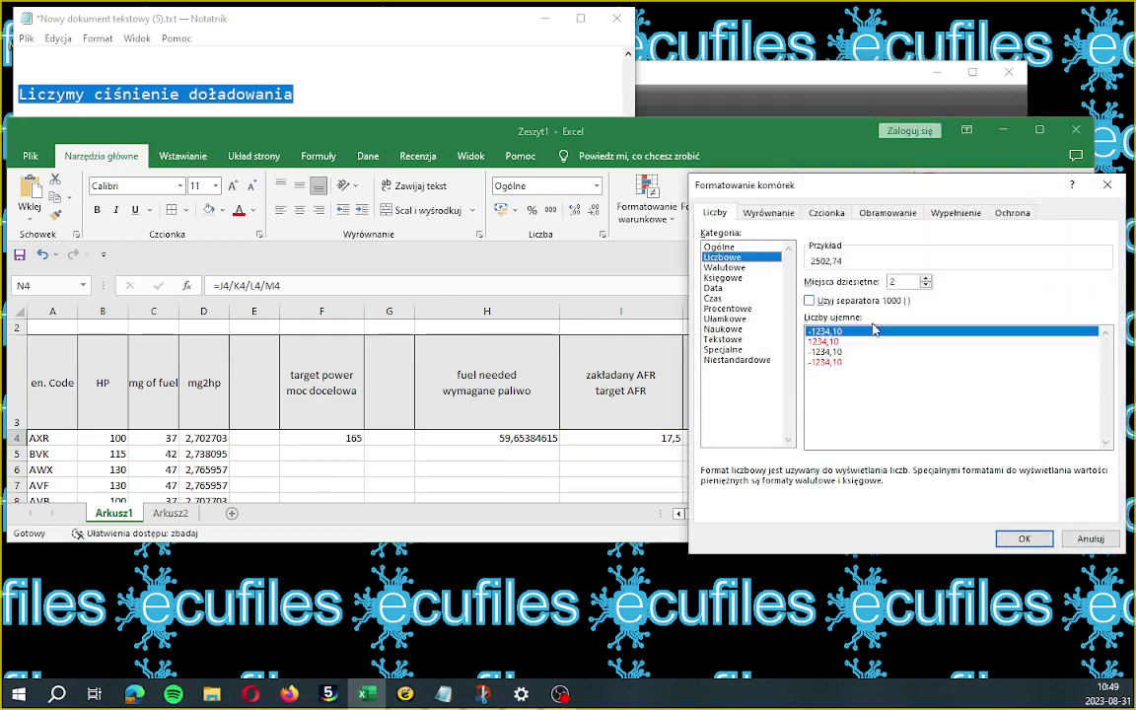
pyautogui.click(925, 286)
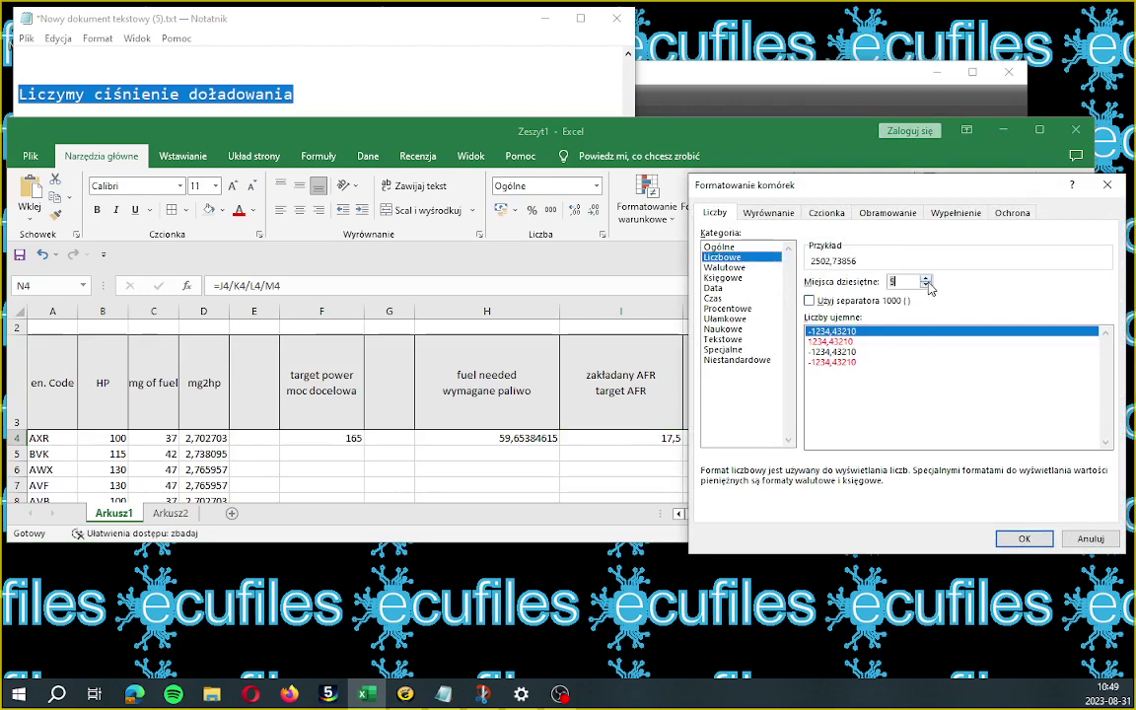
pyautogui.click(925, 287)
pyautogui.click(1024, 539)
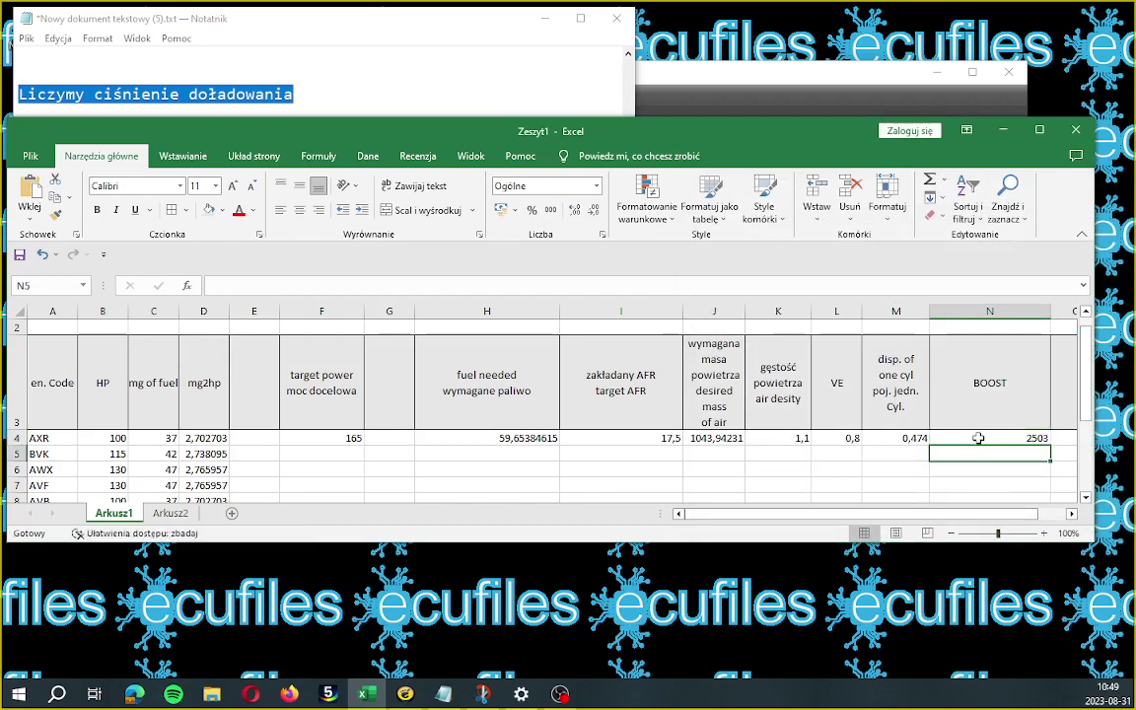
pyautogui.click(215, 185)
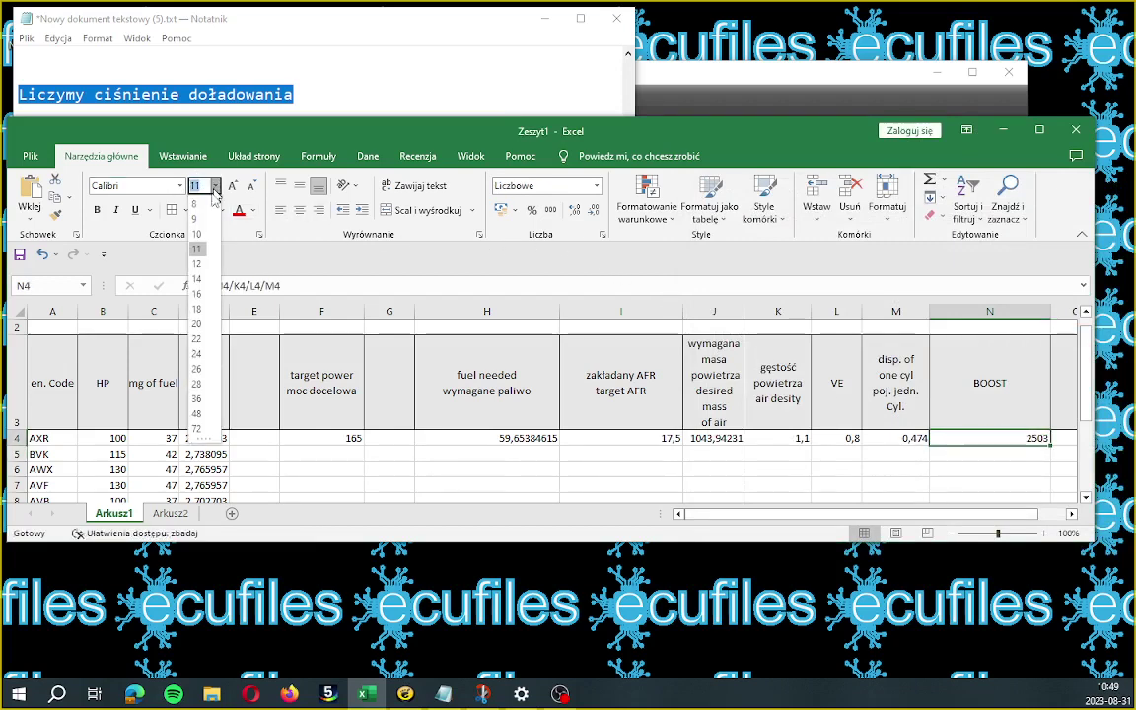
pyautogui.click(197, 309)
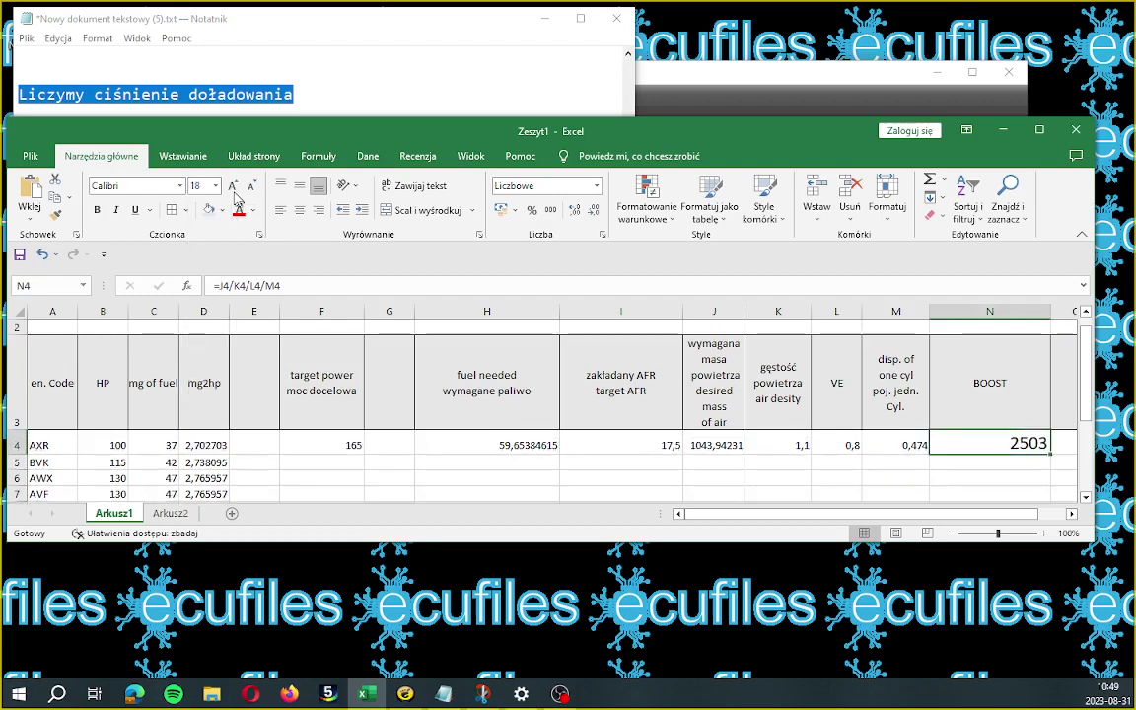
# - Switch to Notepad and highlight the Polish and English lines commenting on the calculated boost value for stage 1 files
pyautogui.click(276, 96)
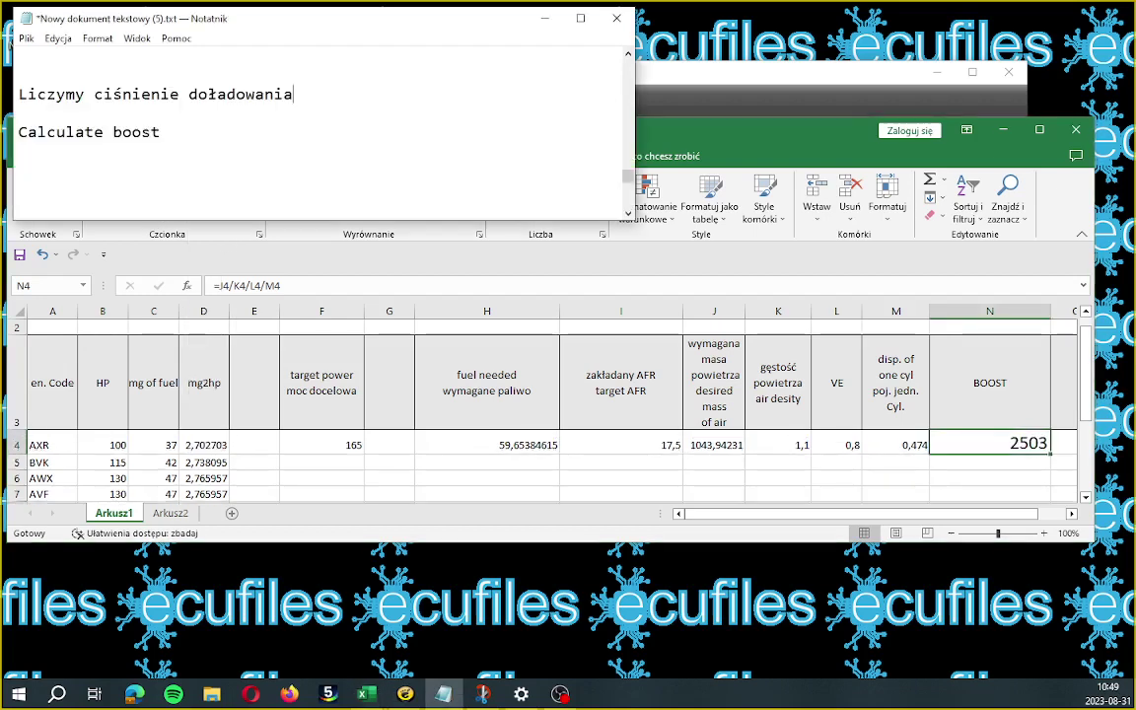
pyautogui.scroll(-1, 276, 95)
pyautogui.scroll(-5, 321, 133)
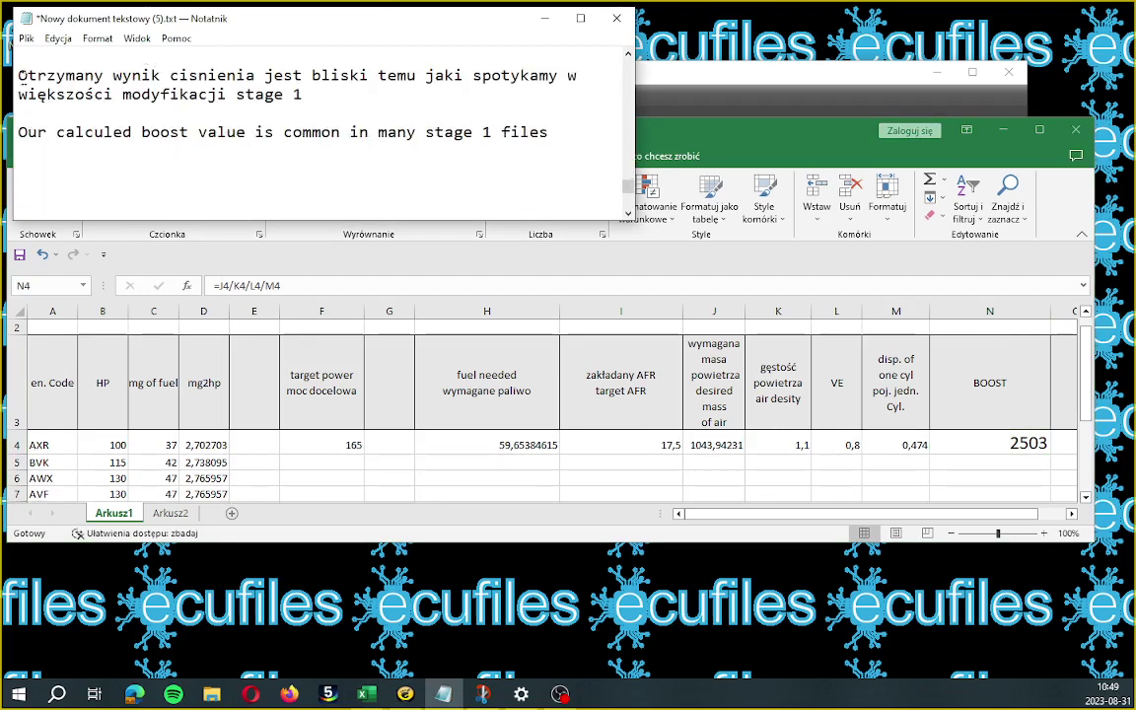
pyautogui.moveTo(19, 76); pyautogui.dragTo(18, 150)
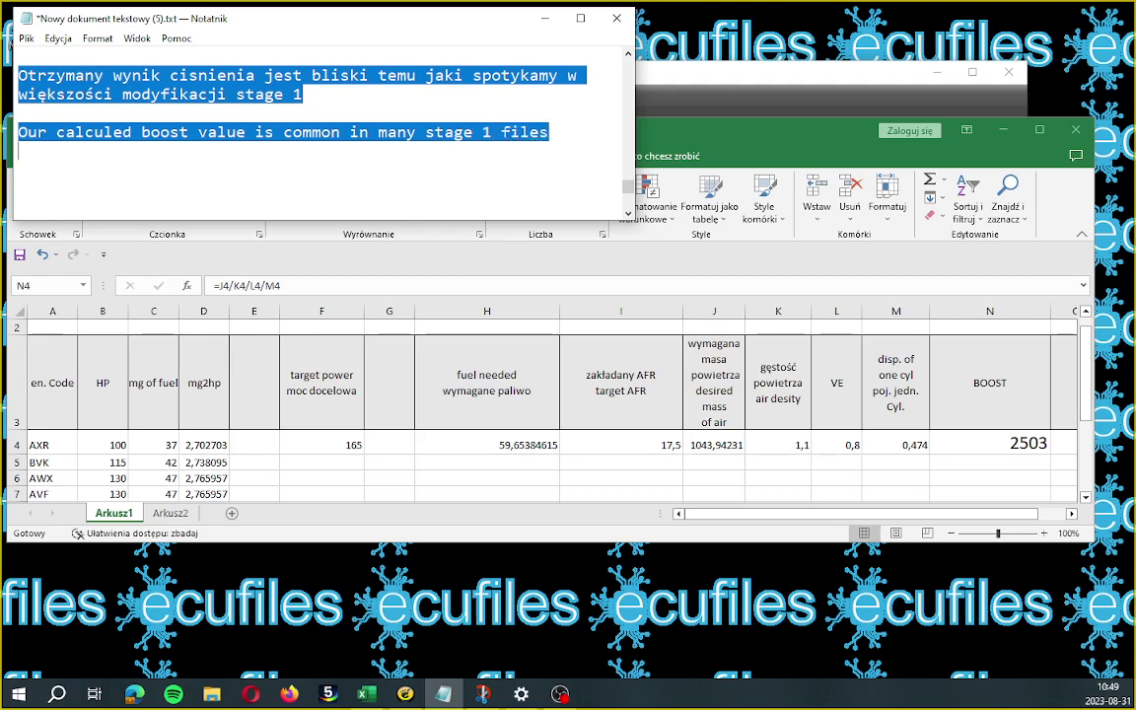
# - Append "dla ASZ" to the Polish sentence about the boost result and "for ASZ engine" to the English one
pyautogui.click(303, 94)
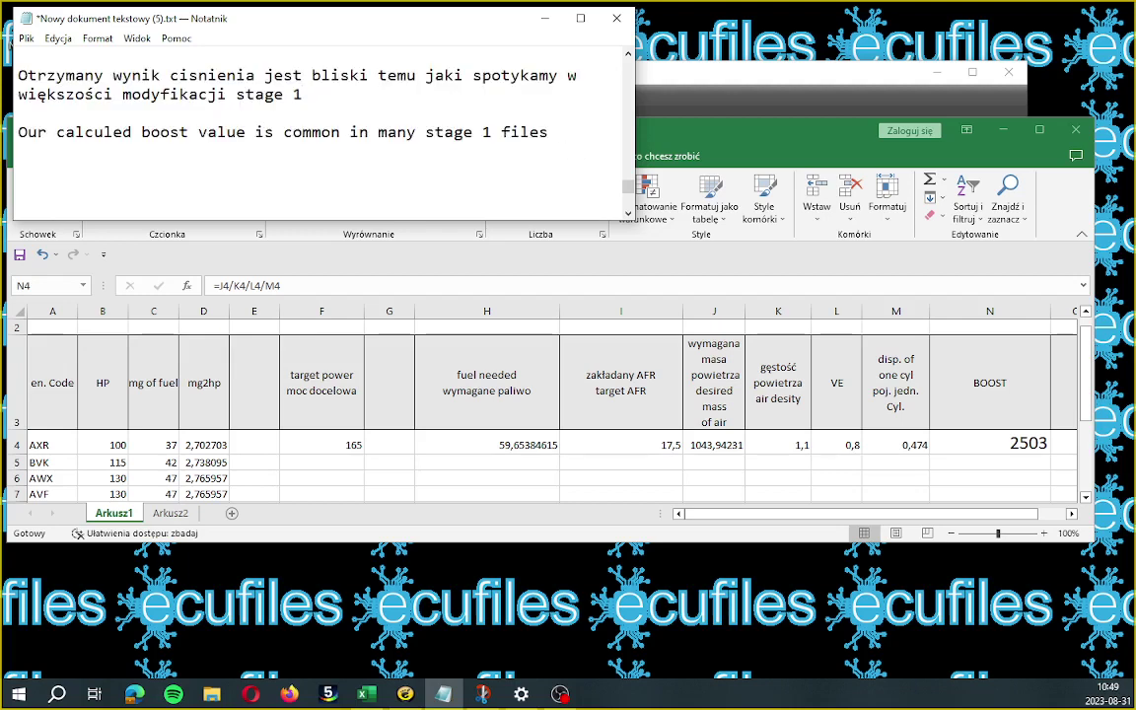
pyautogui.write('dla ASZ')
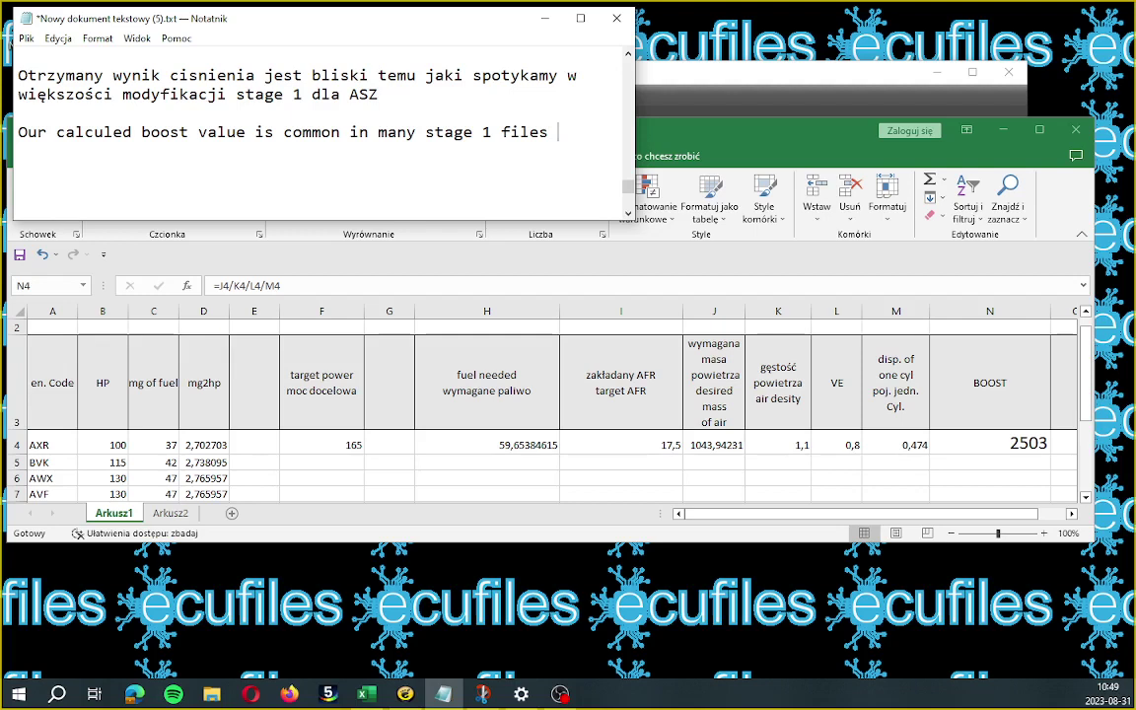
pyautogui.write('or ASZ')
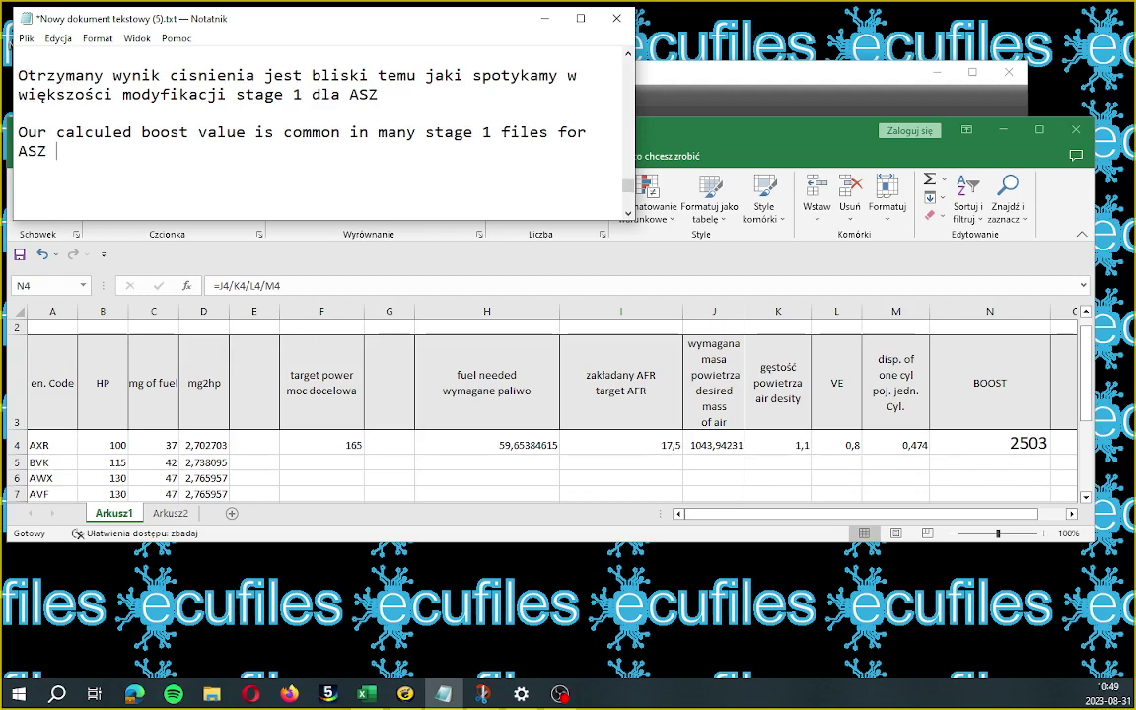
pyautogui.write('engine')
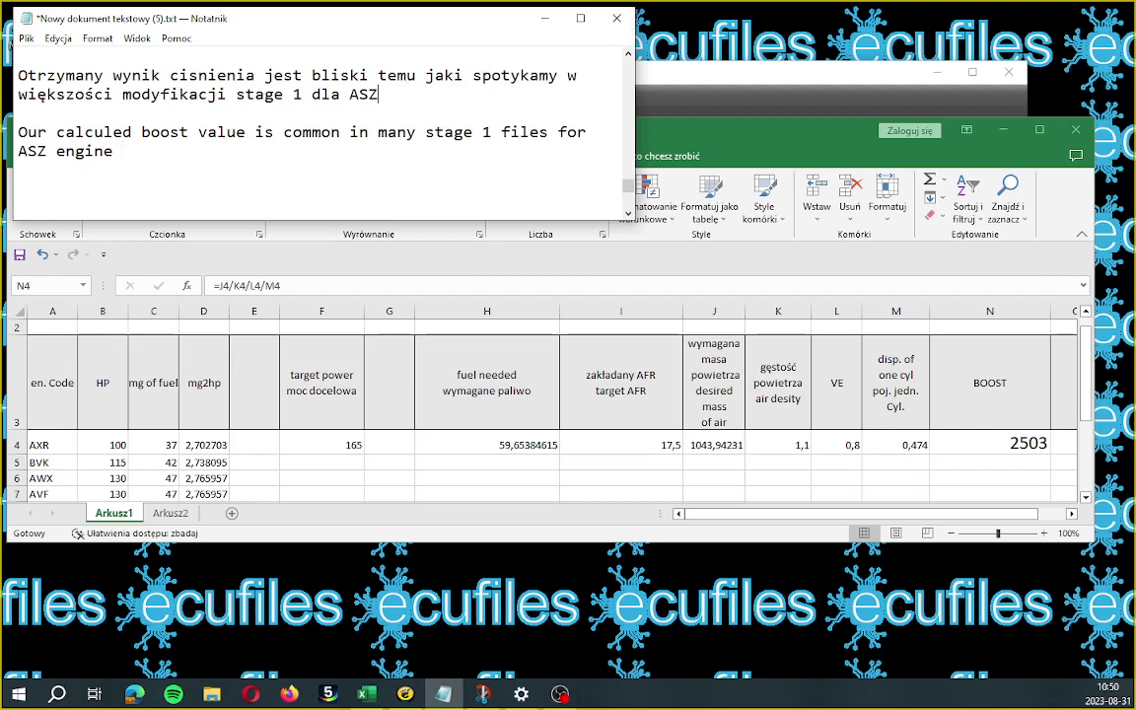
# - Add "130KM" to the end of the Polish boost sentence and "130 HP" to the end of the English one
pyautogui.click(388, 94)
pyautogui.write('130')
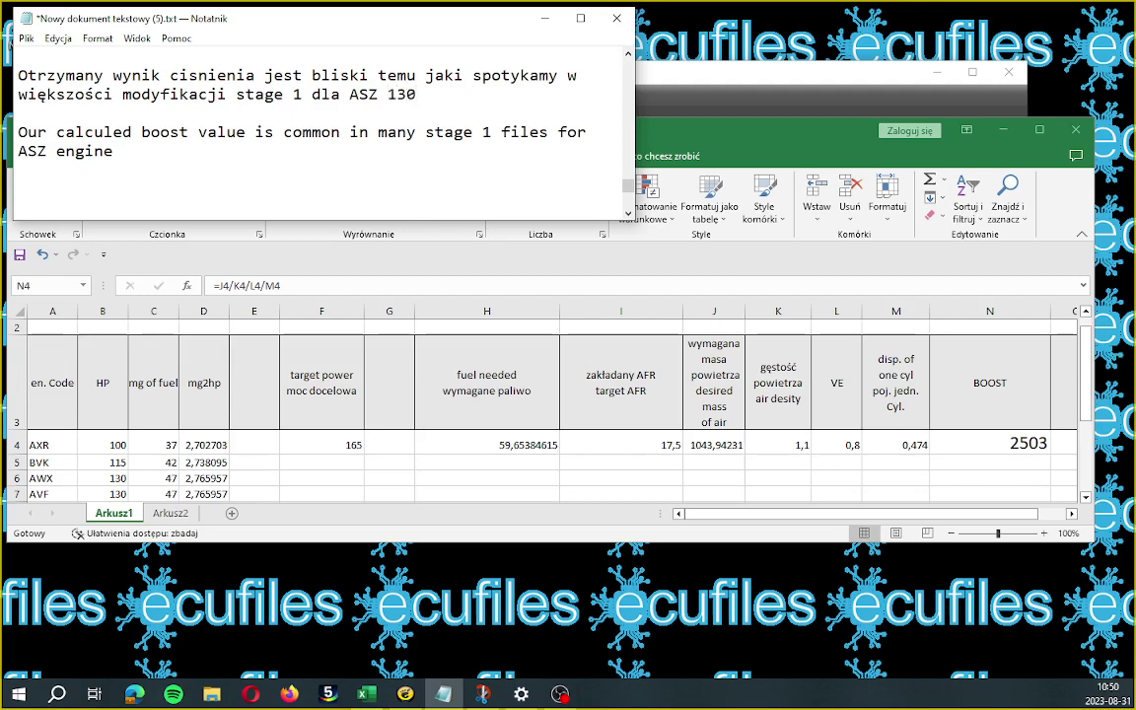
pyautogui.write('KM')
pyautogui.click(173, 146)
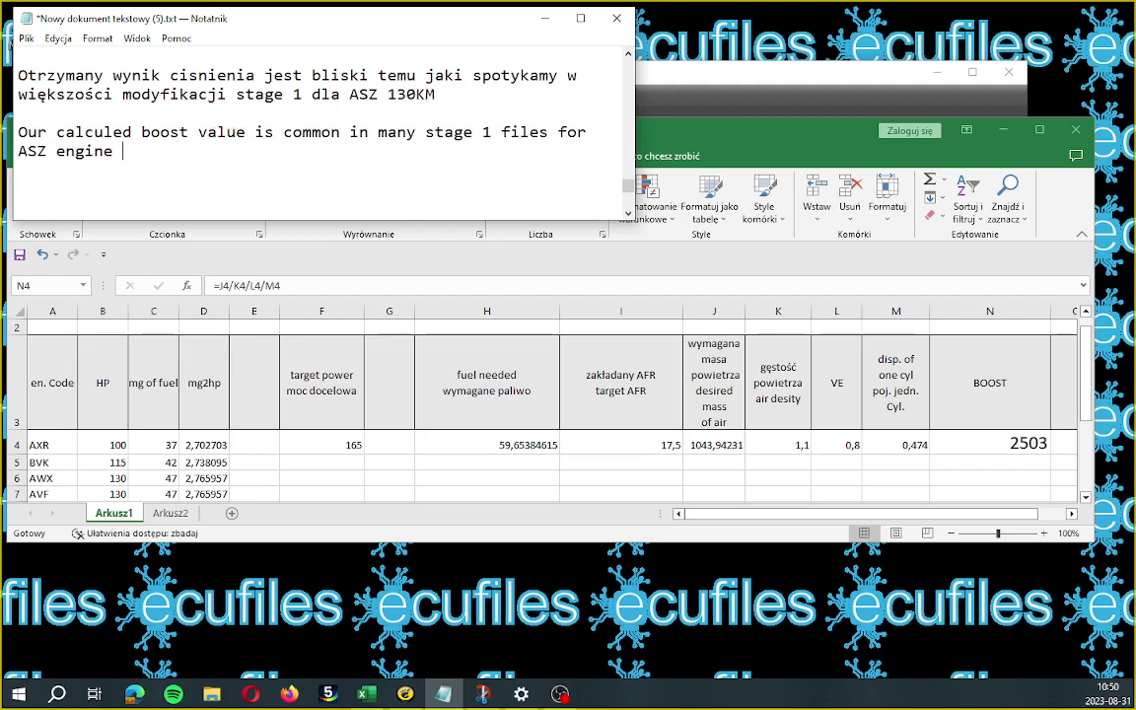
pyautogui.write('130 HP')
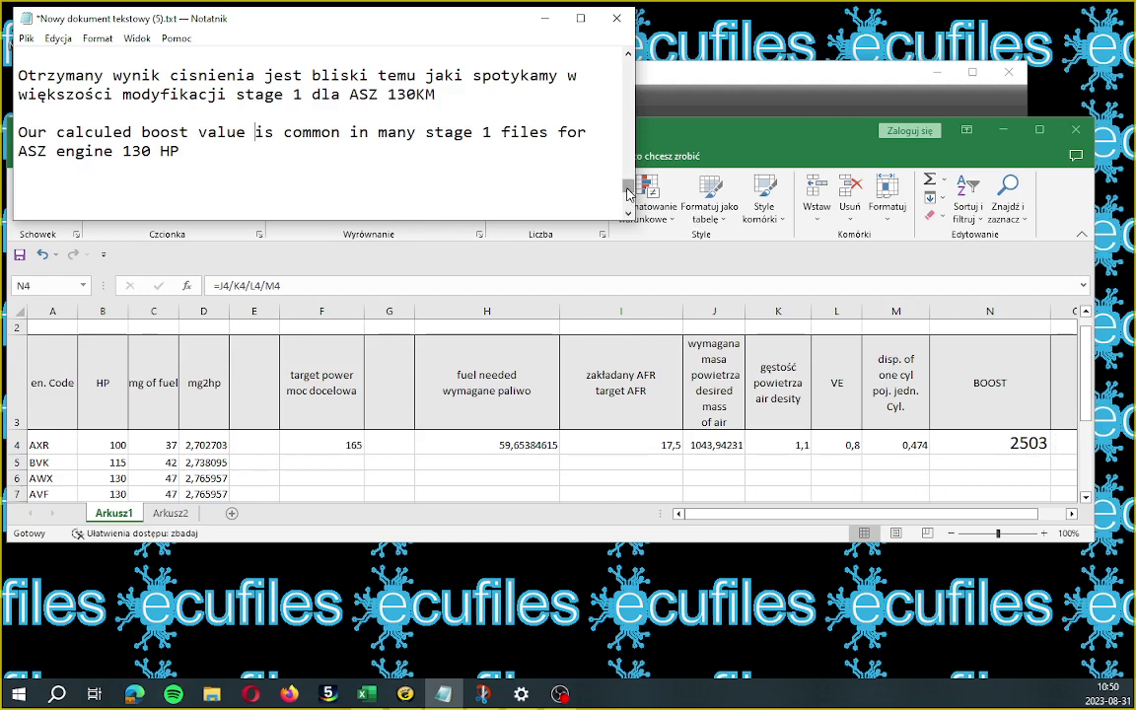
# - Find and highlight the ecufiles.com.pl store lines in Notepad, and switch to Excel with the boost cell N4 selected
pyautogui.moveTo(629, 193); pyautogui.dragTo(629, 202)
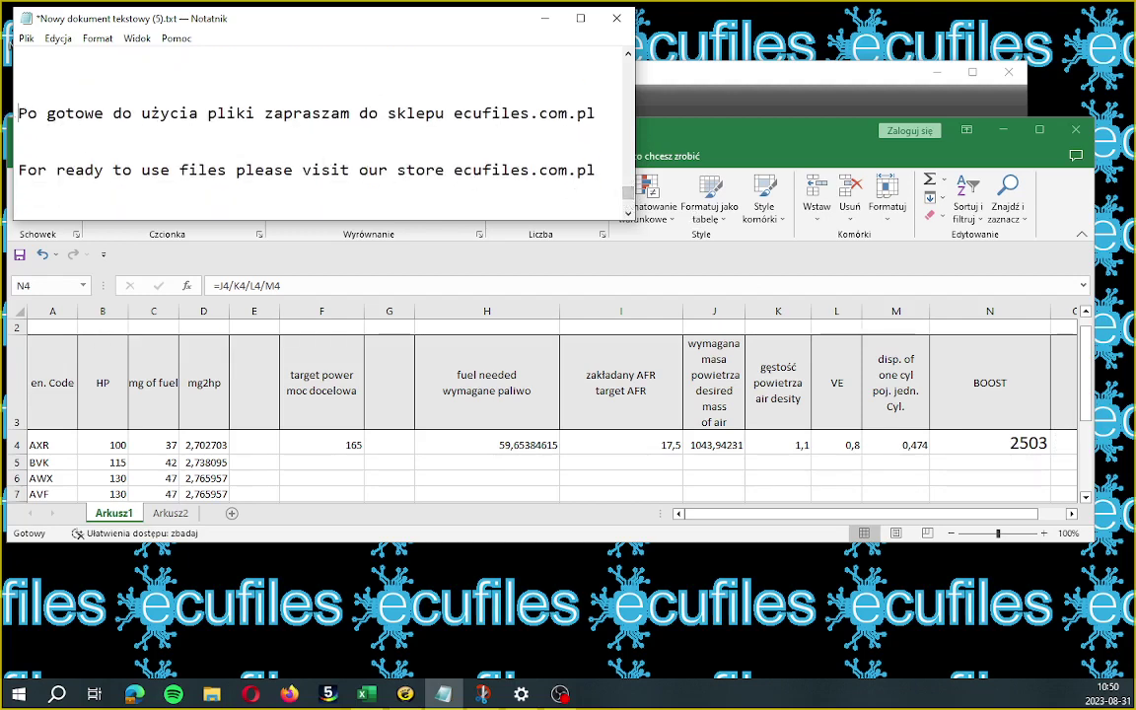
pyautogui.moveTo(18, 113); pyautogui.dragTo(596, 172)
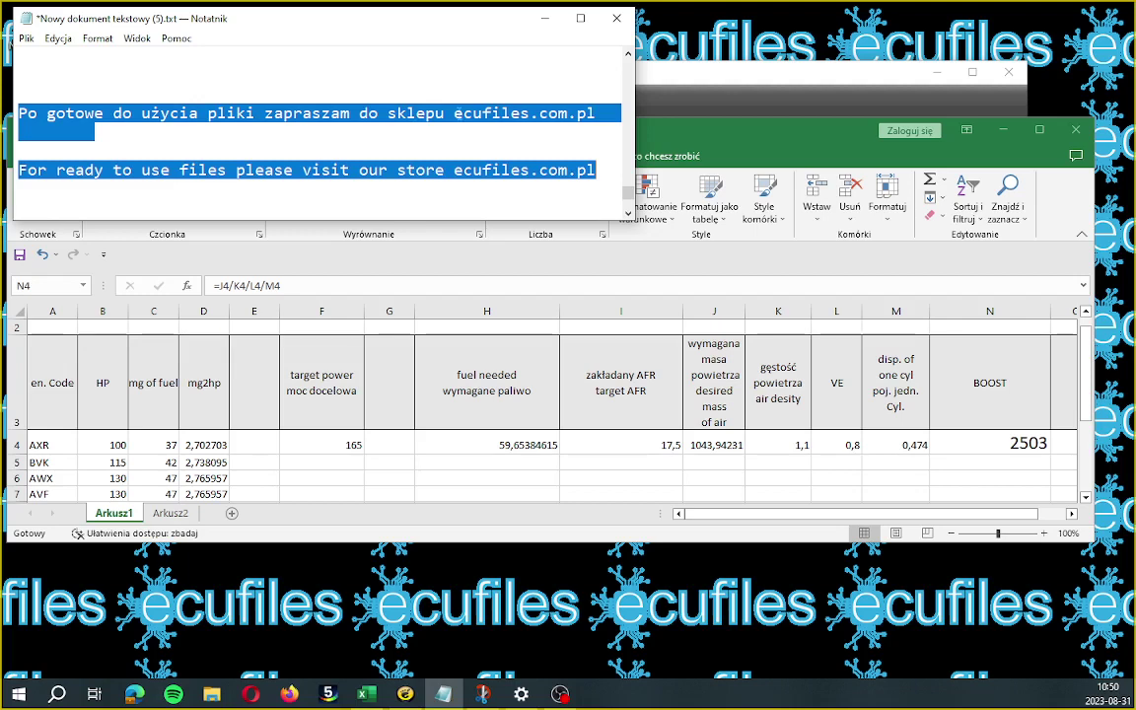
pyautogui.rightClick(452, 120)
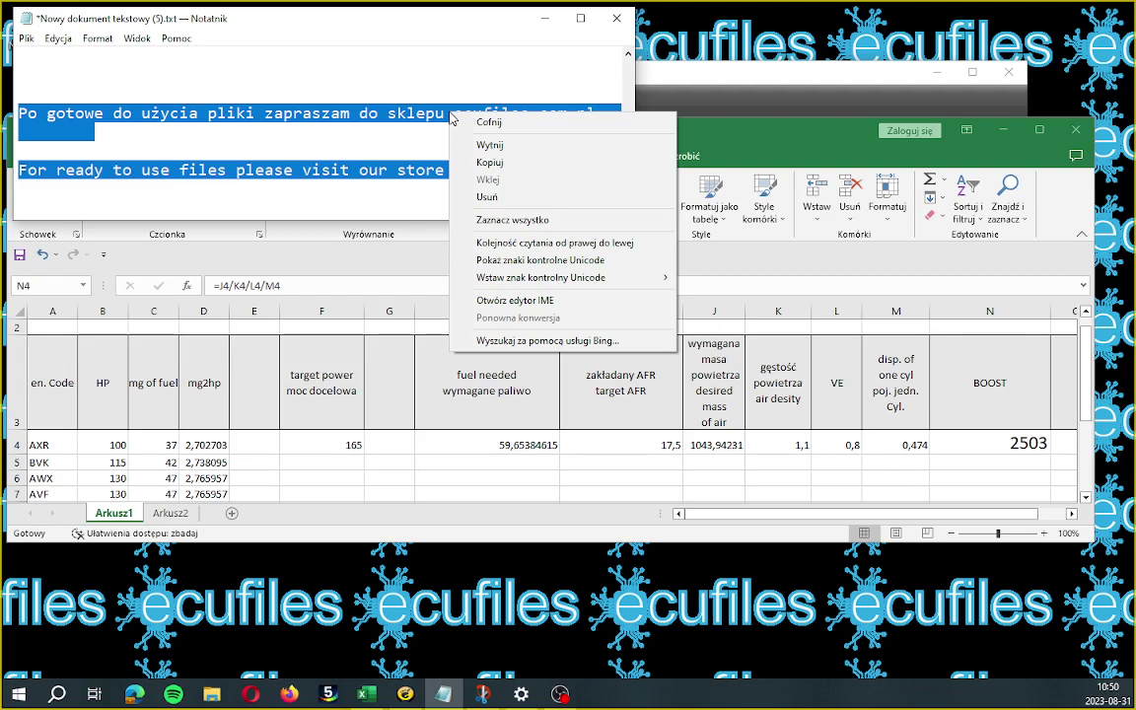
pyautogui.click(383, 135)
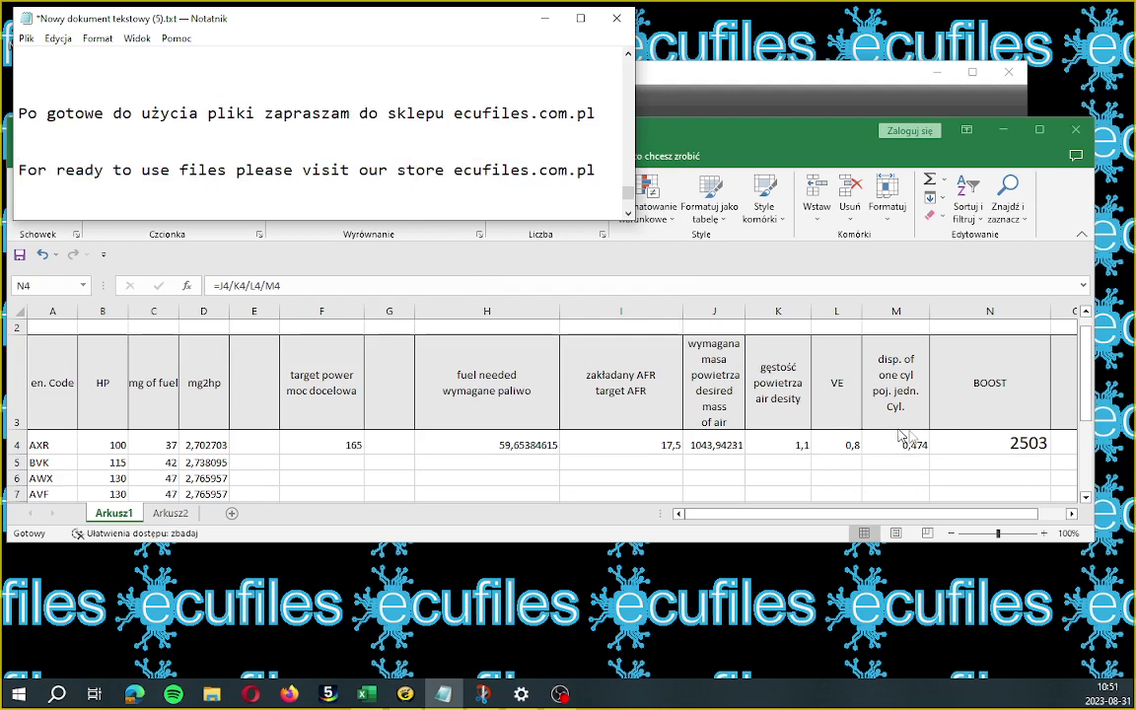
pyautogui.click(1000, 444)
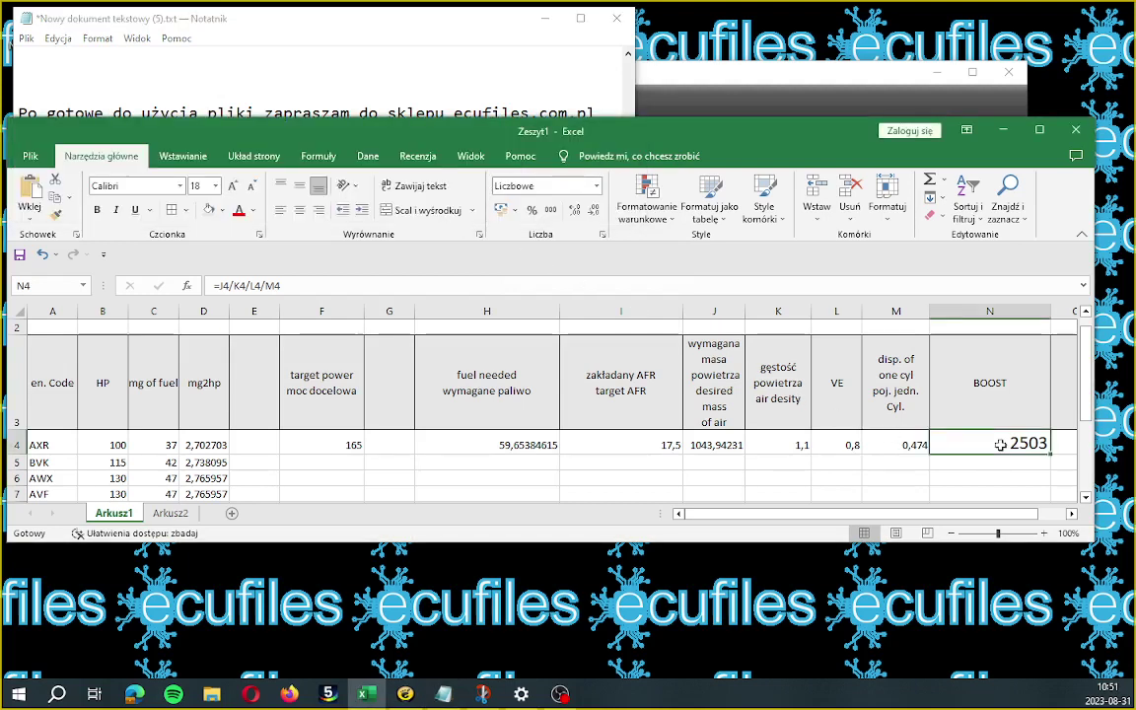